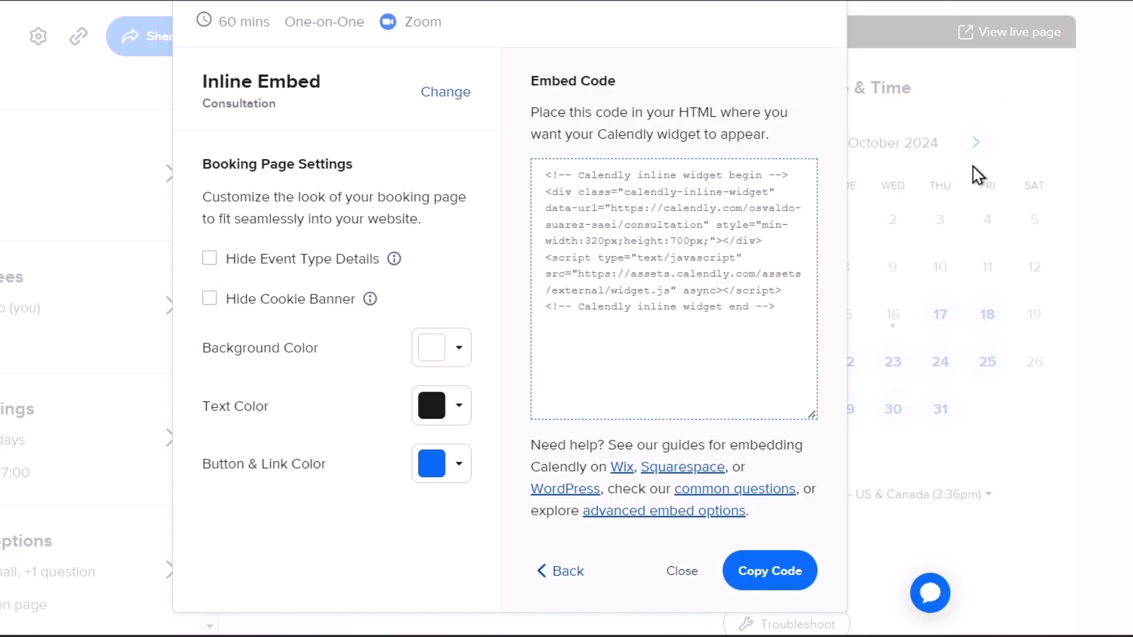
# Step: Close the inline embed settings and start a new one-off meeting
pyautogui.click(885, 32)
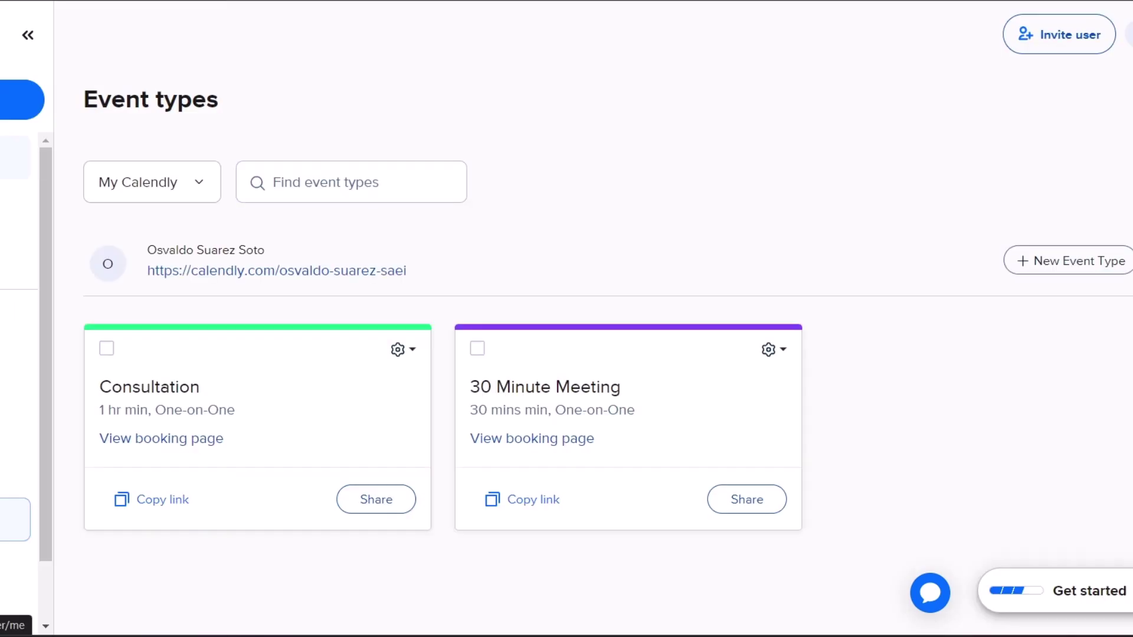
pyautogui.click(22, 99)
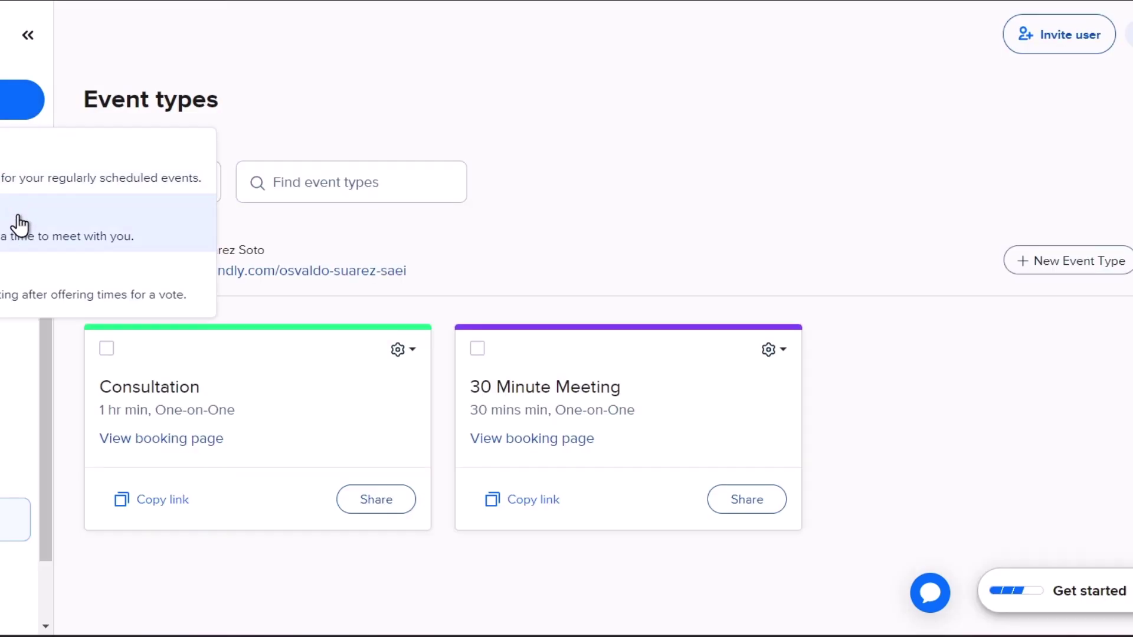
pyautogui.click(20, 224)
# Step: Add available times on Wednesday 16, plus 15:45 slots on Thursday 17 and Friday 18
pyautogui.click(688, 234)
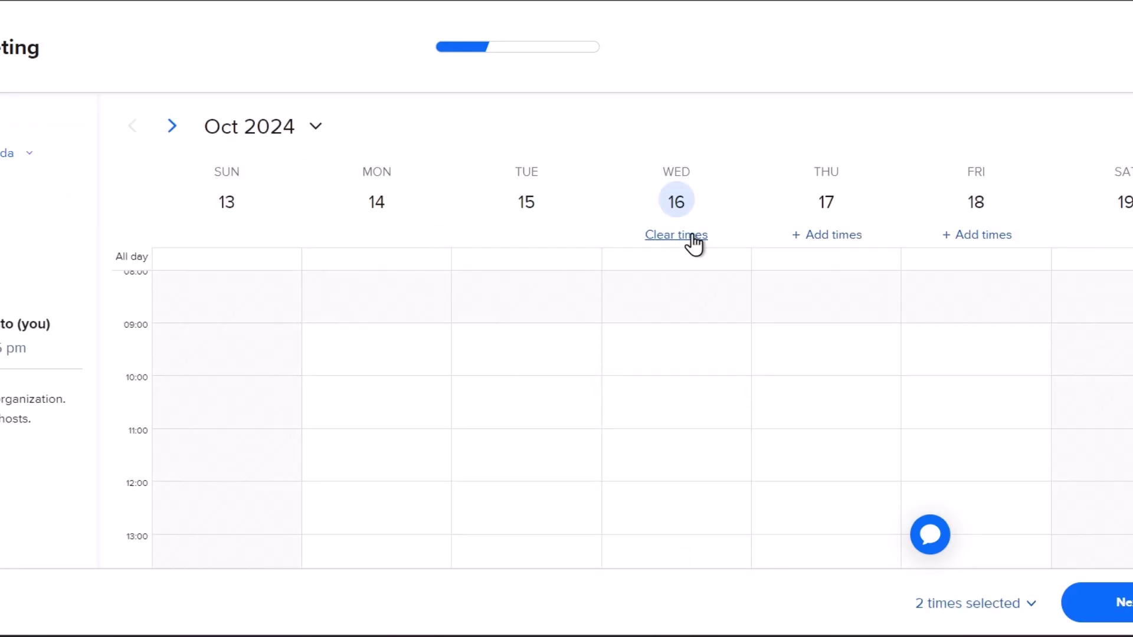
pyautogui.scroll(-10, 769, 298)
pyautogui.click(804, 449)
pyautogui.click(950, 435)
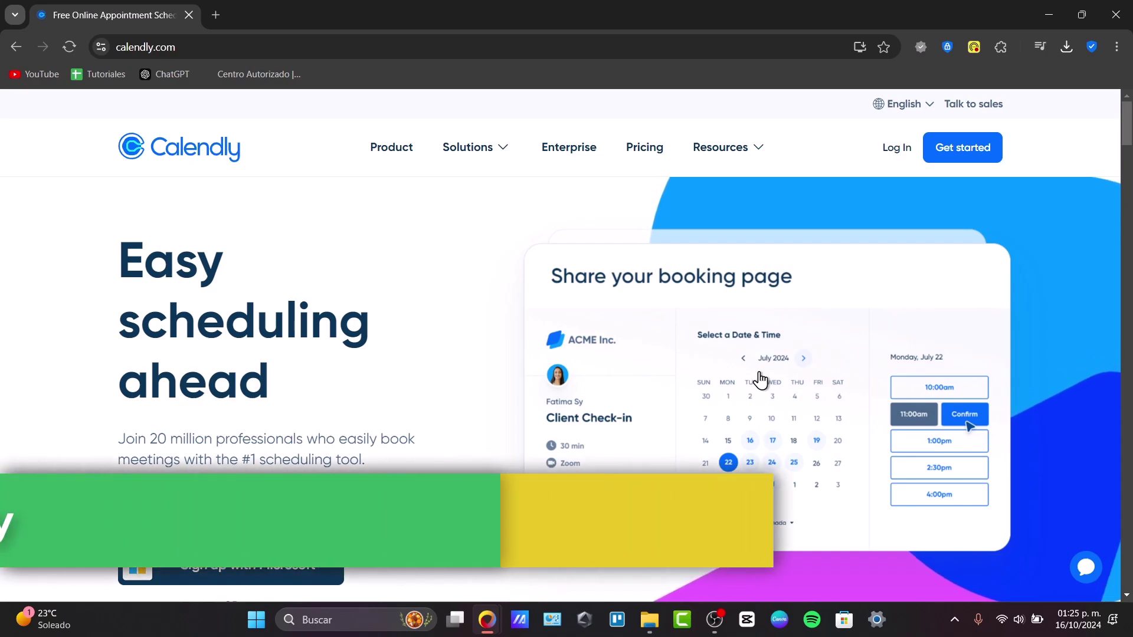
# Step: Scroll the calendly.com homepage down to the Free, Standard $10, Teams $16 and Enterprise plan cards
pyautogui.scroll(-4, 761, 380)
pyautogui.scroll(-5, 761, 380)
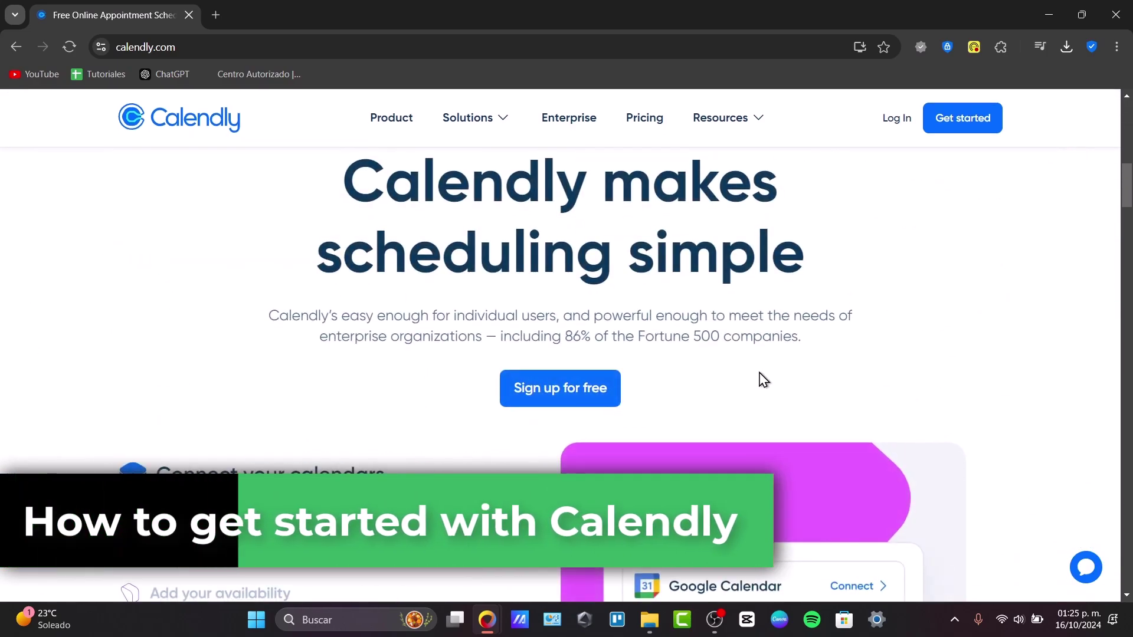
pyautogui.scroll(-4, 761, 379)
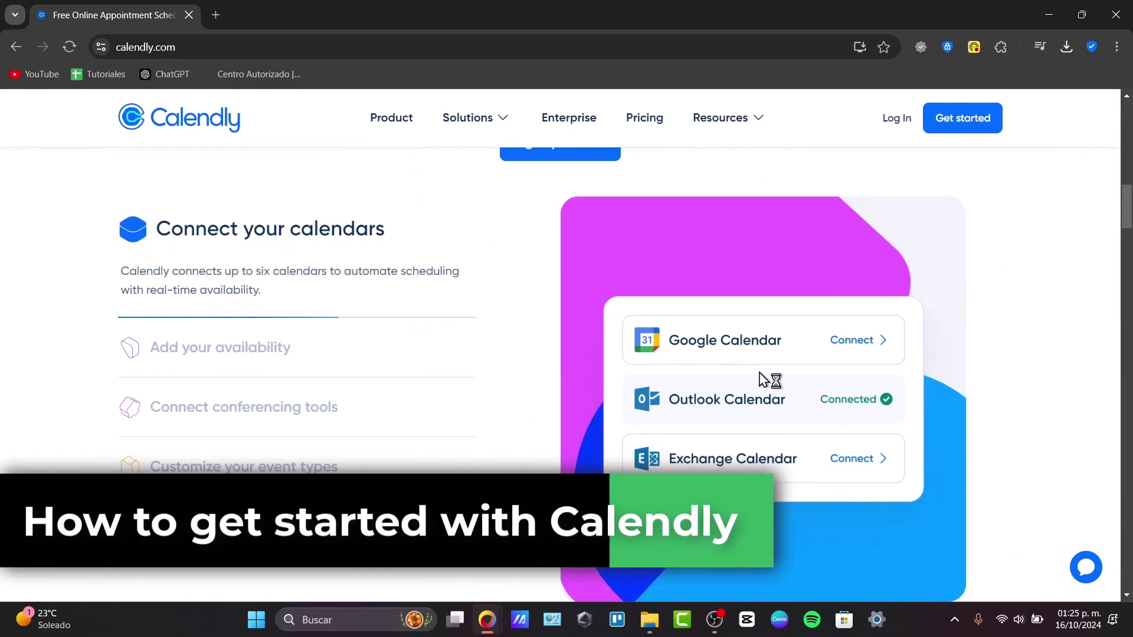
pyautogui.scroll(-7, 761, 379)
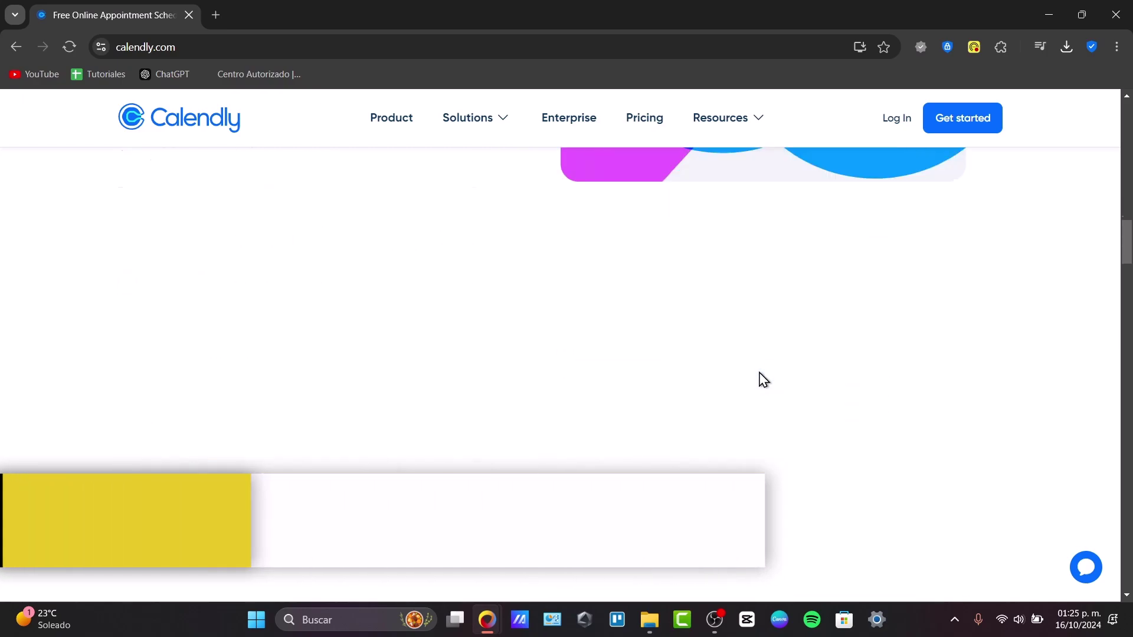
pyautogui.scroll(-3, 763, 379)
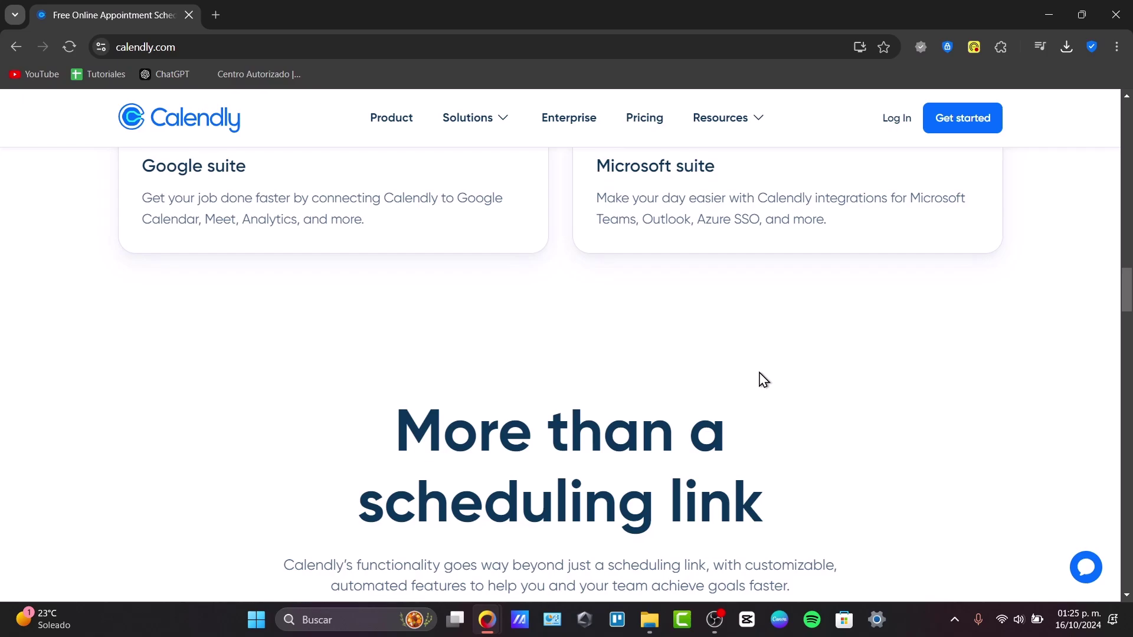
pyautogui.scroll(-10, 762, 379)
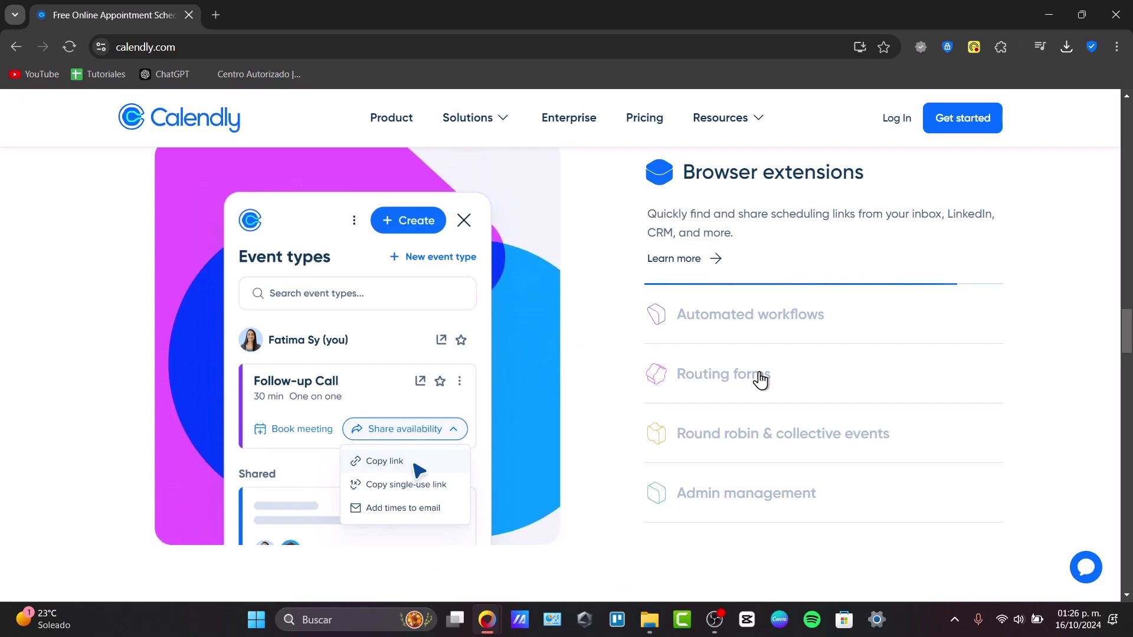
pyautogui.scroll(-10, 761, 379)
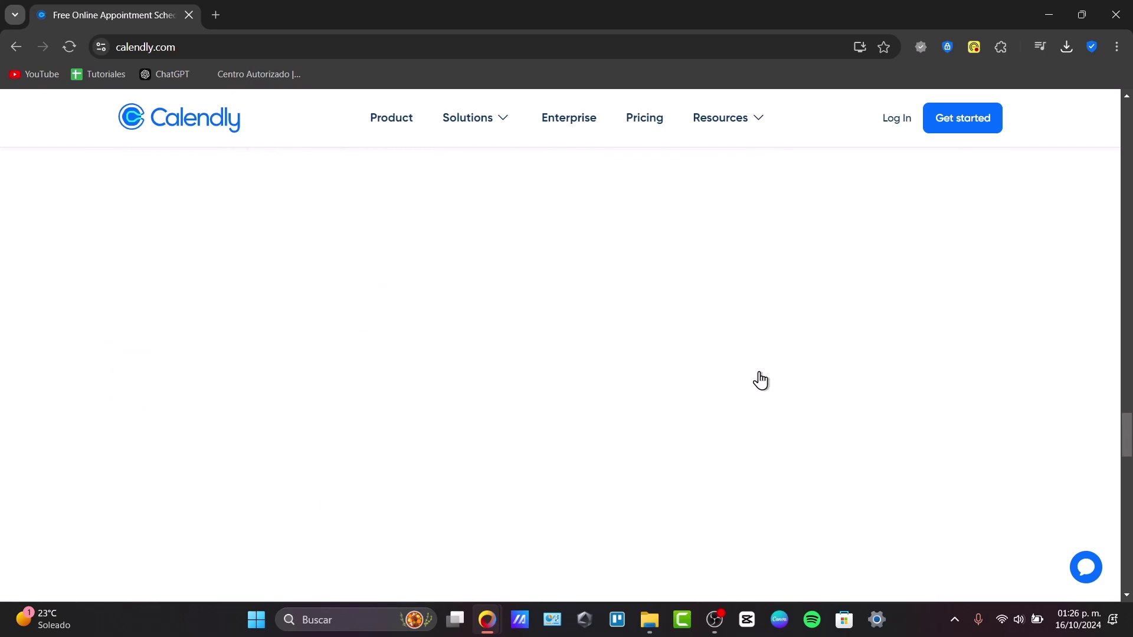
pyautogui.scroll(4, 761, 380)
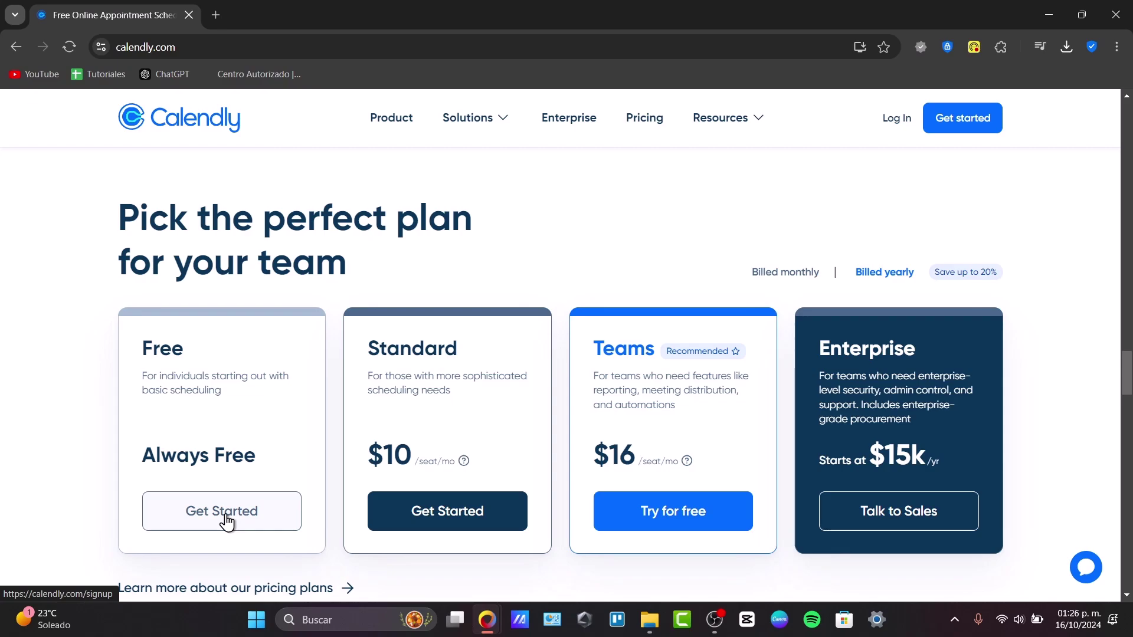
# Step: Go to the sign-up page and choose to sign up with Google
pyautogui.click(949, 119)
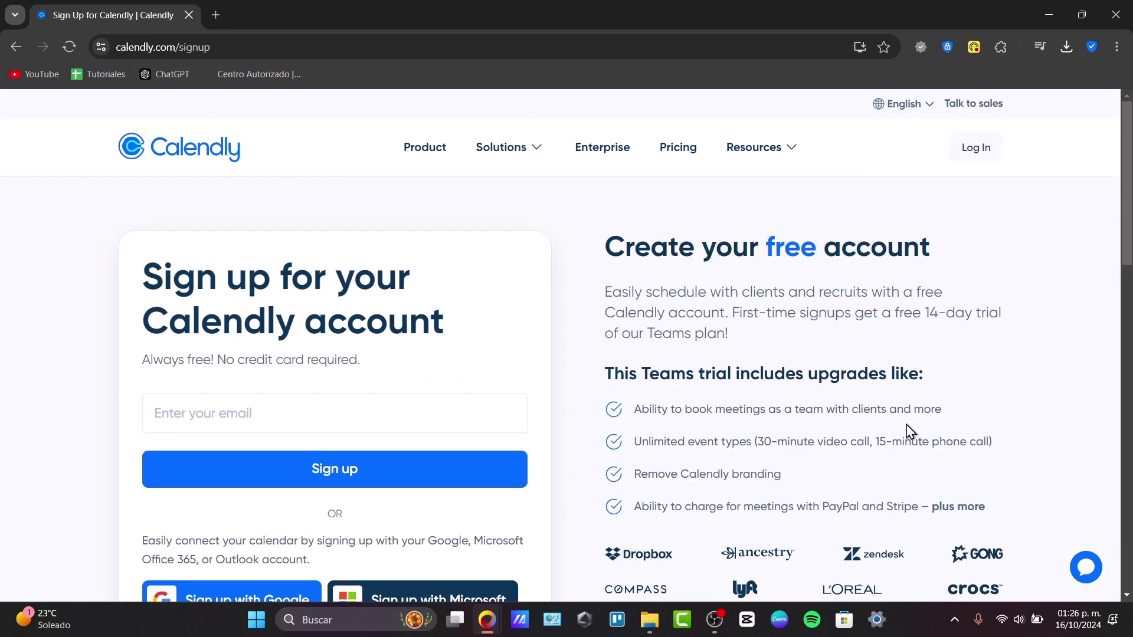
pyautogui.scroll(-4, 902, 433)
pyautogui.click(279, 174)
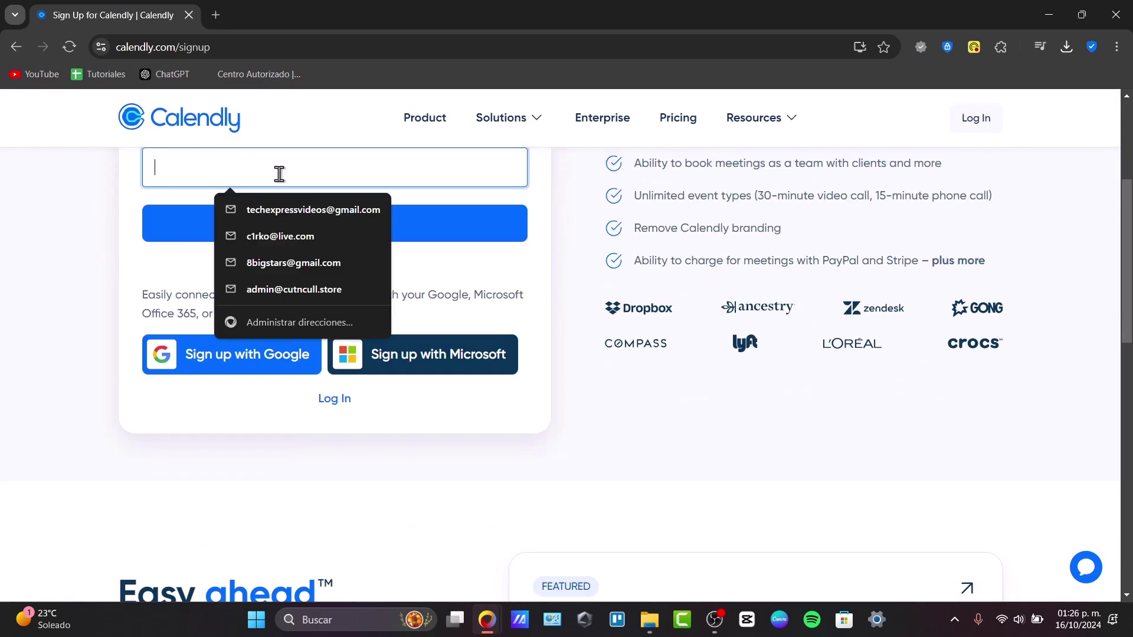
pyautogui.click(527, 322)
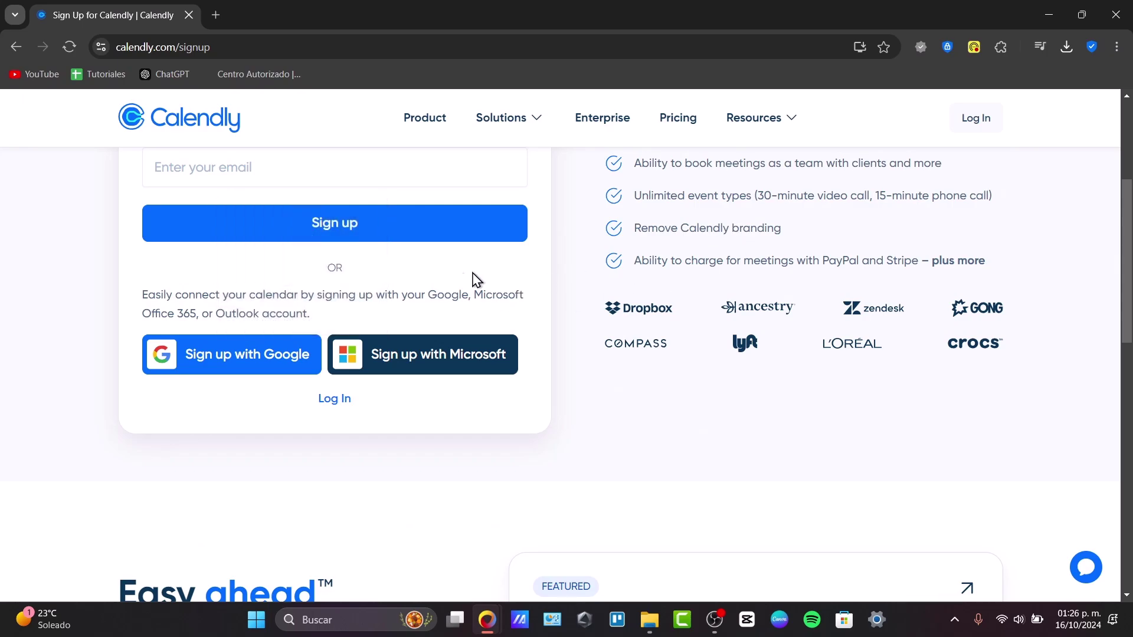
pyautogui.click(252, 352)
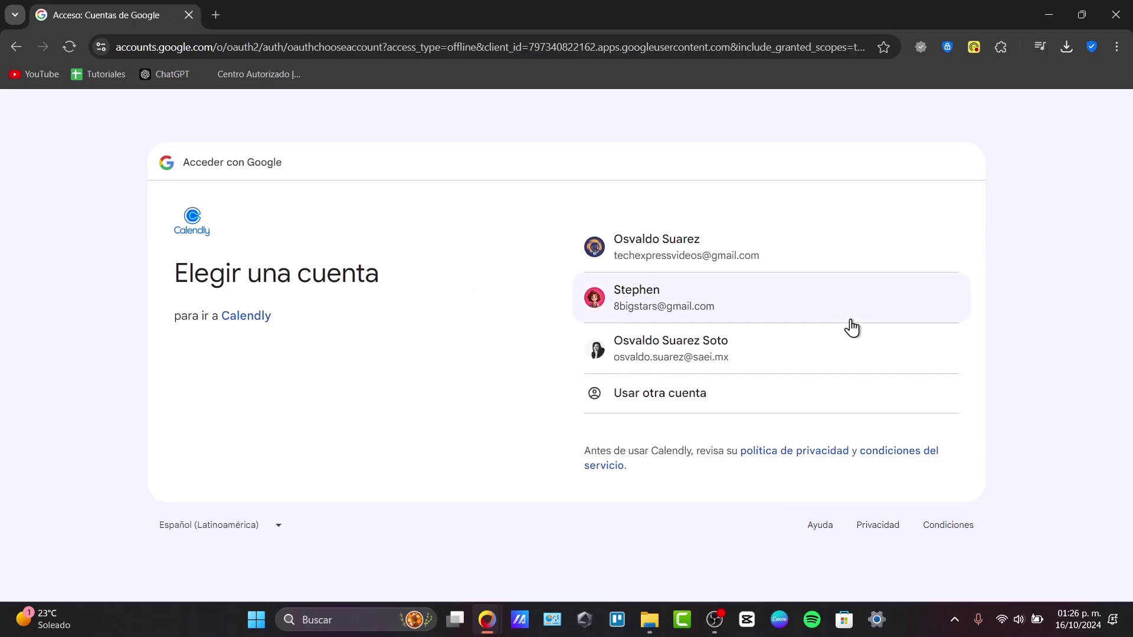
# Step: Pick the Google account and grant Calendly access to Google Calendar
pyautogui.click(841, 339)
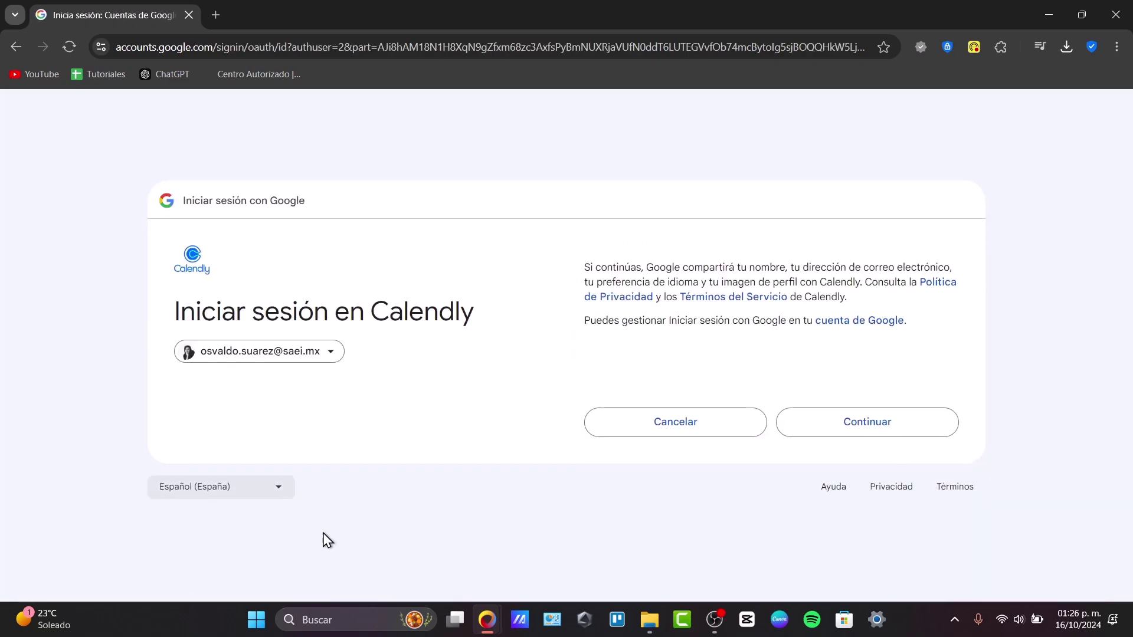
pyautogui.click(827, 421)
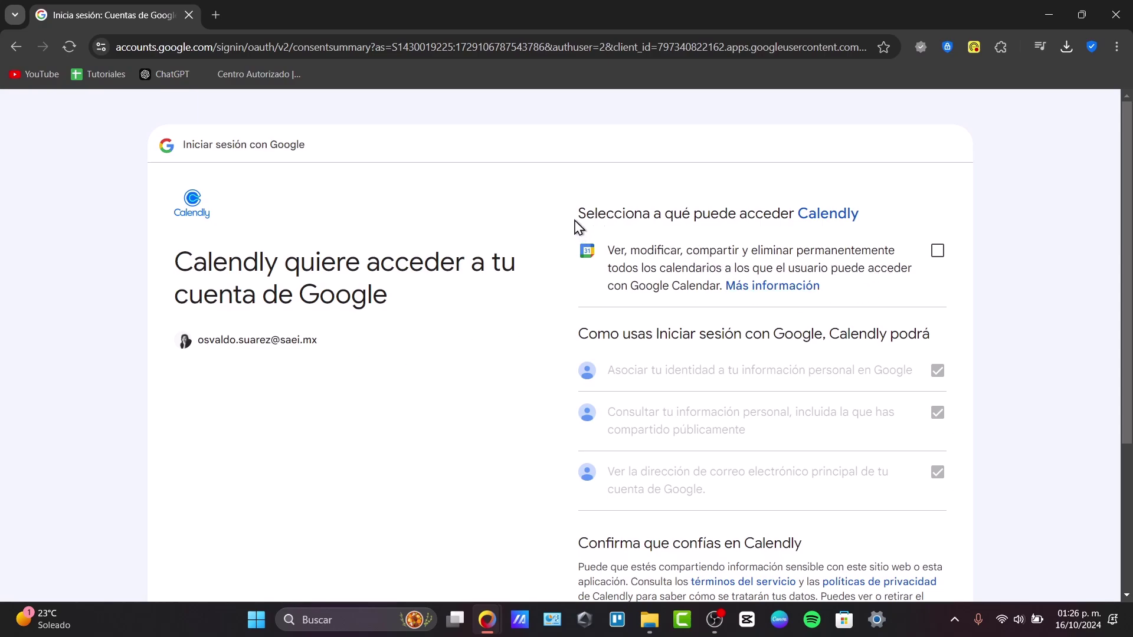
pyautogui.moveTo(319, 266); pyautogui.dragTo(393, 302)
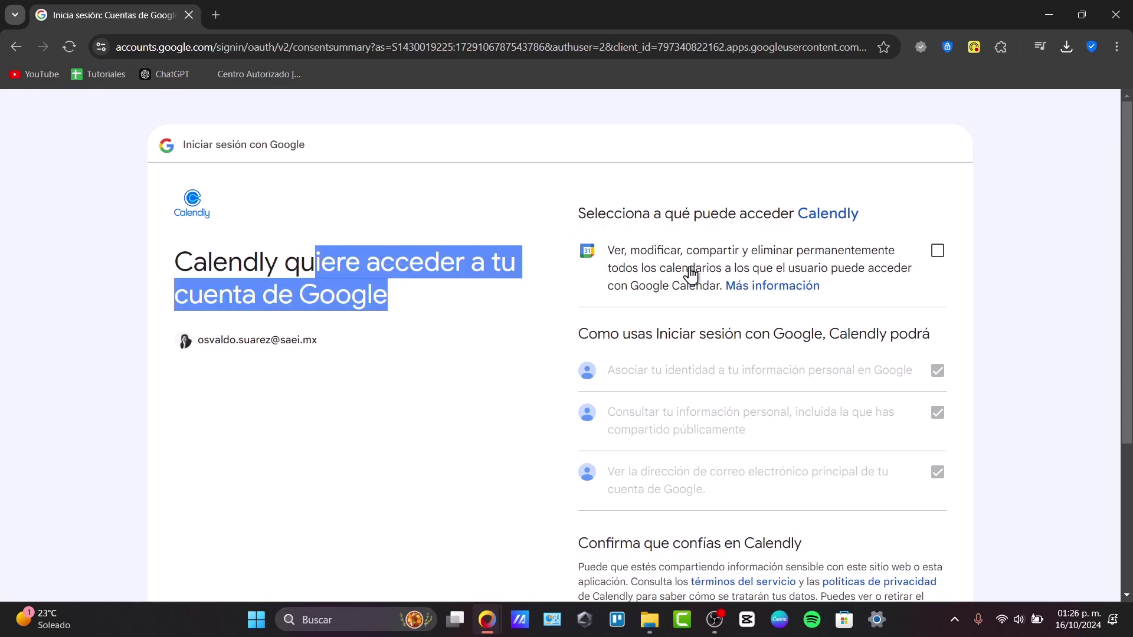
pyautogui.click(937, 250)
pyautogui.scroll(-3, 929, 293)
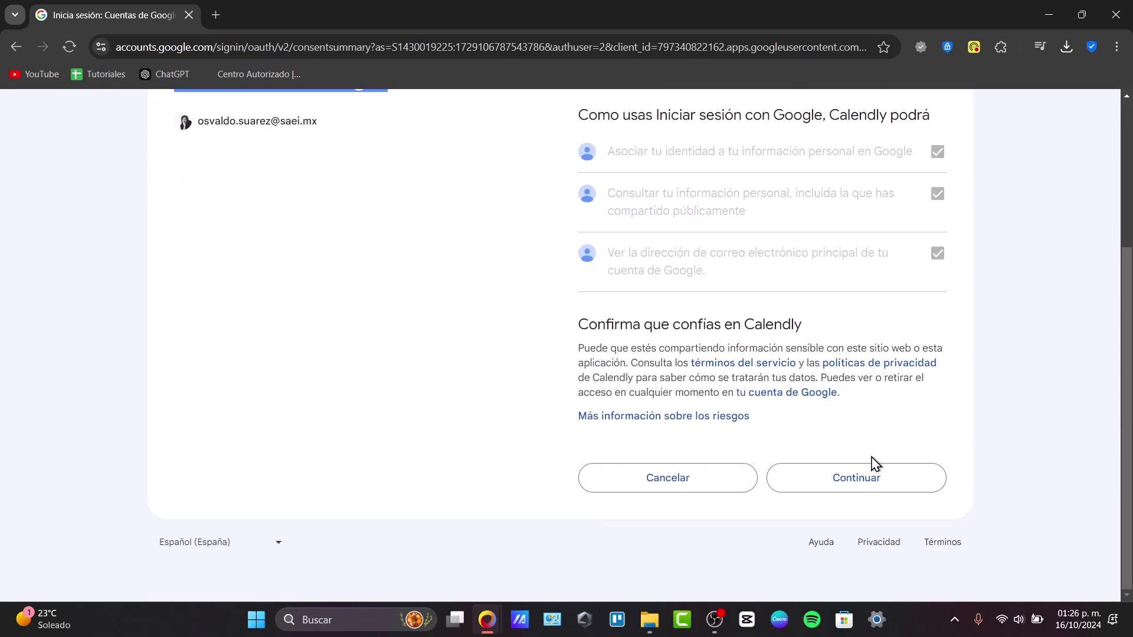
pyautogui.click(878, 479)
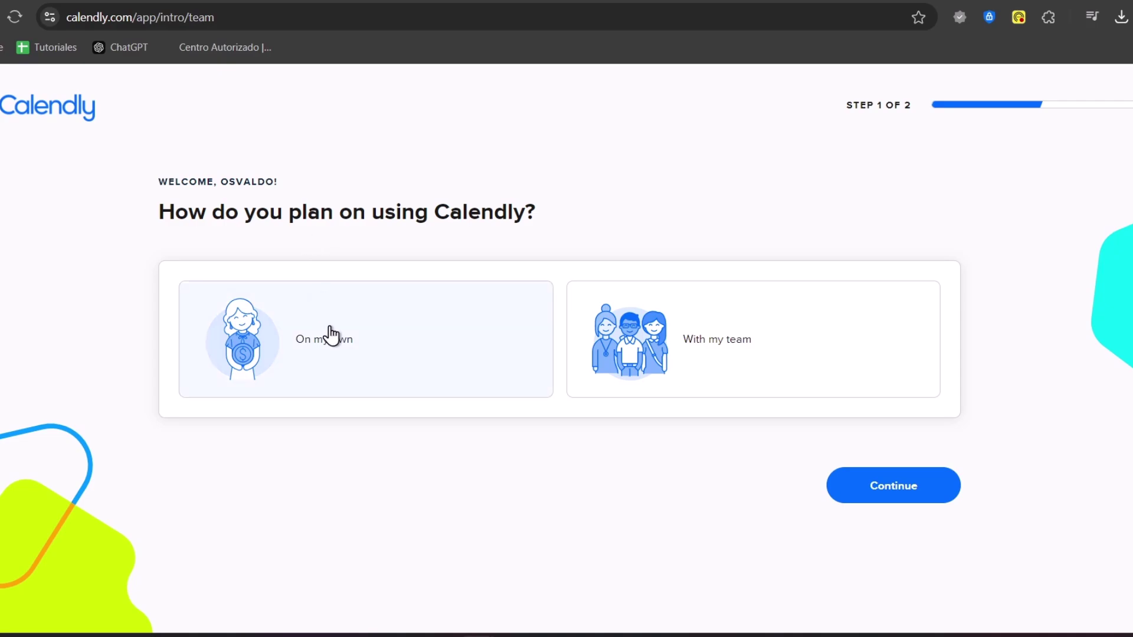
# Step: Answer onboarding with 'On my own' usage and Marketing as the kind of work
pyautogui.click(476, 354)
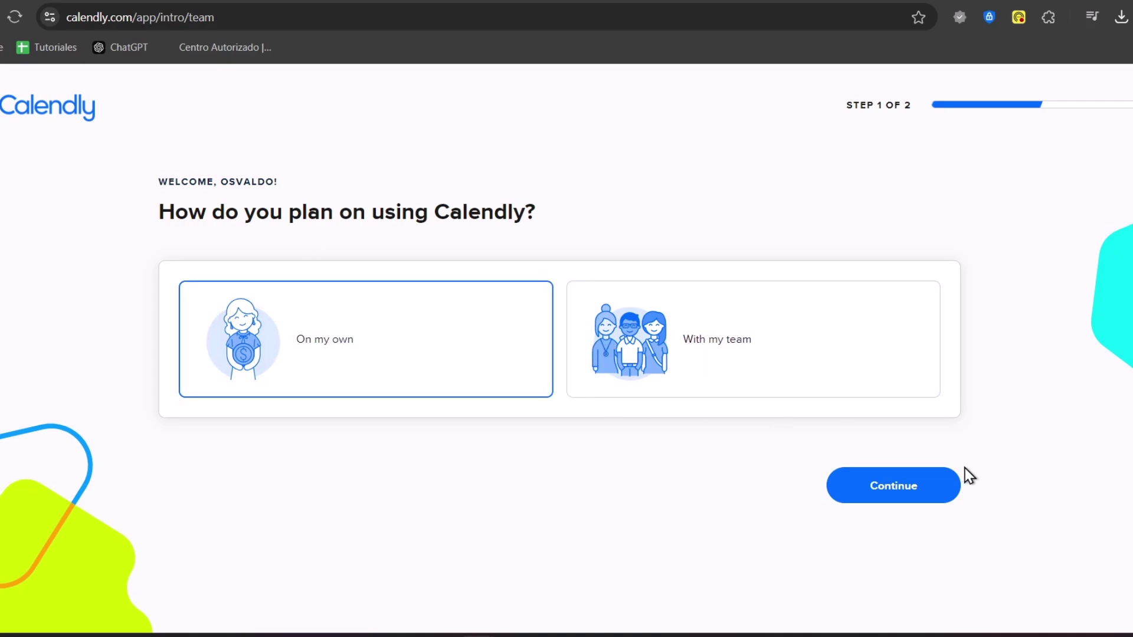
pyautogui.click(949, 492)
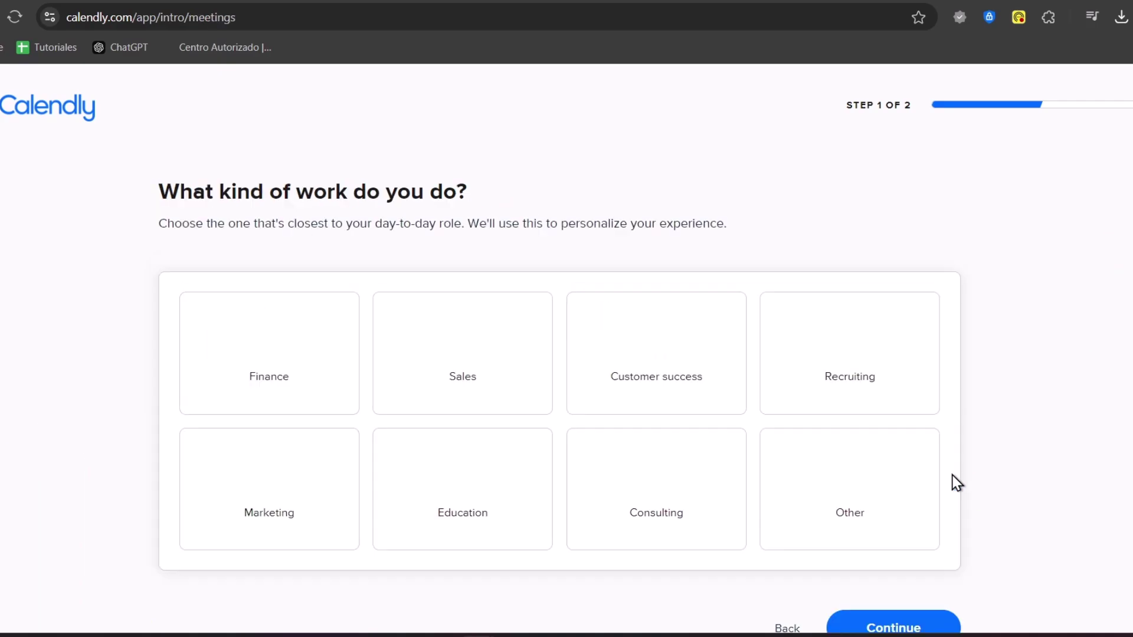
pyautogui.moveTo(326, 200); pyautogui.dragTo(482, 218)
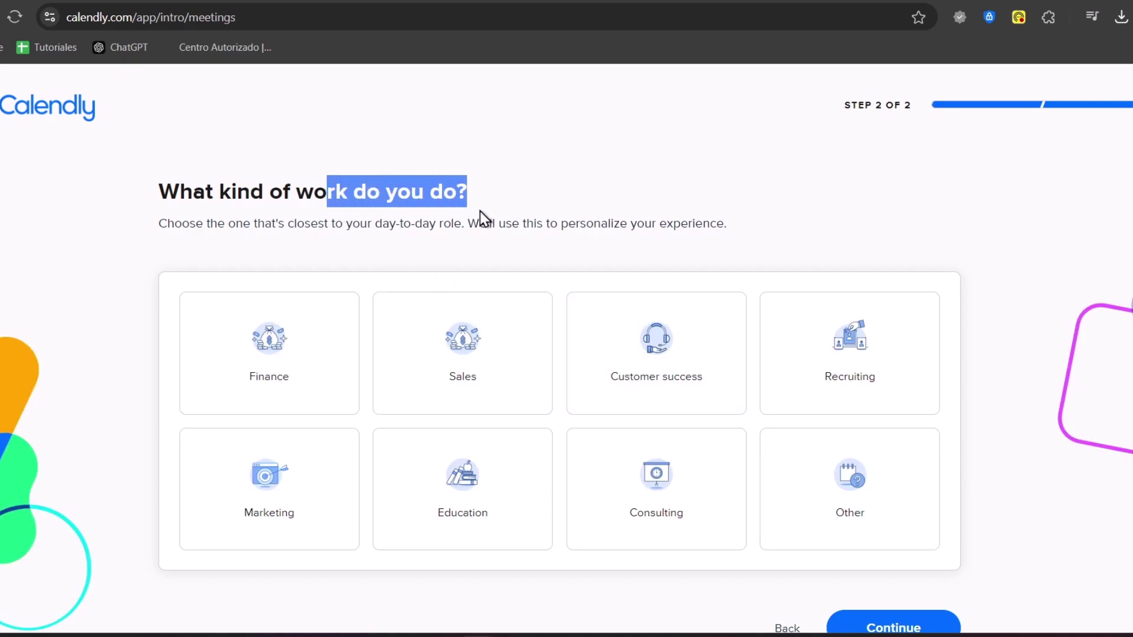
pyautogui.click(290, 501)
pyautogui.scroll(-1, 931, 611)
pyautogui.click(935, 570)
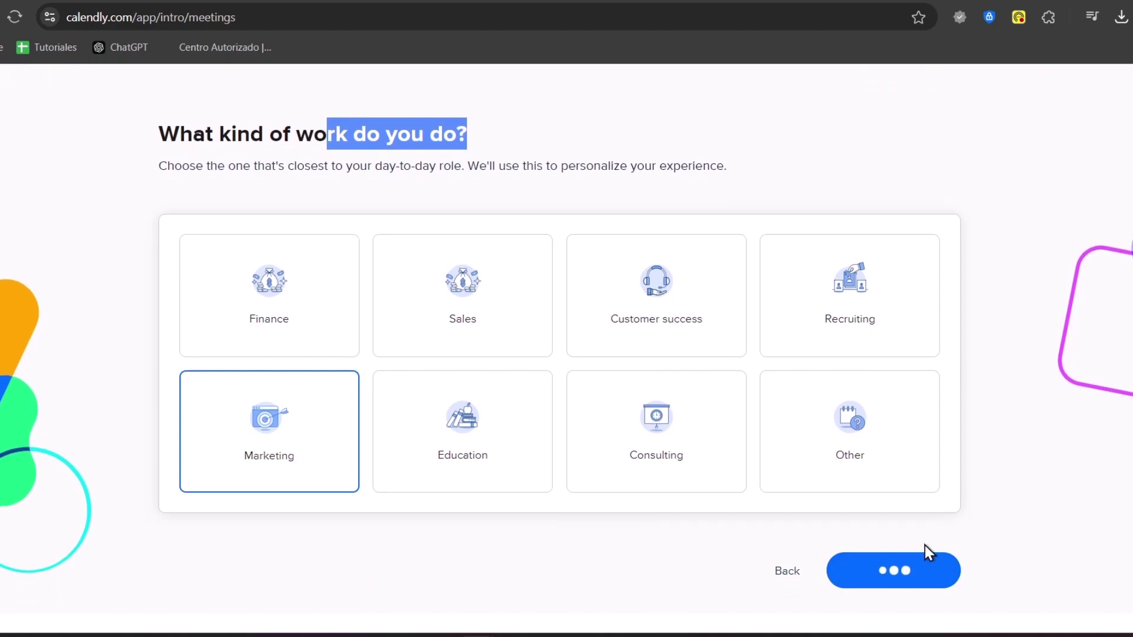
pyautogui.scroll(1, 925, 545)
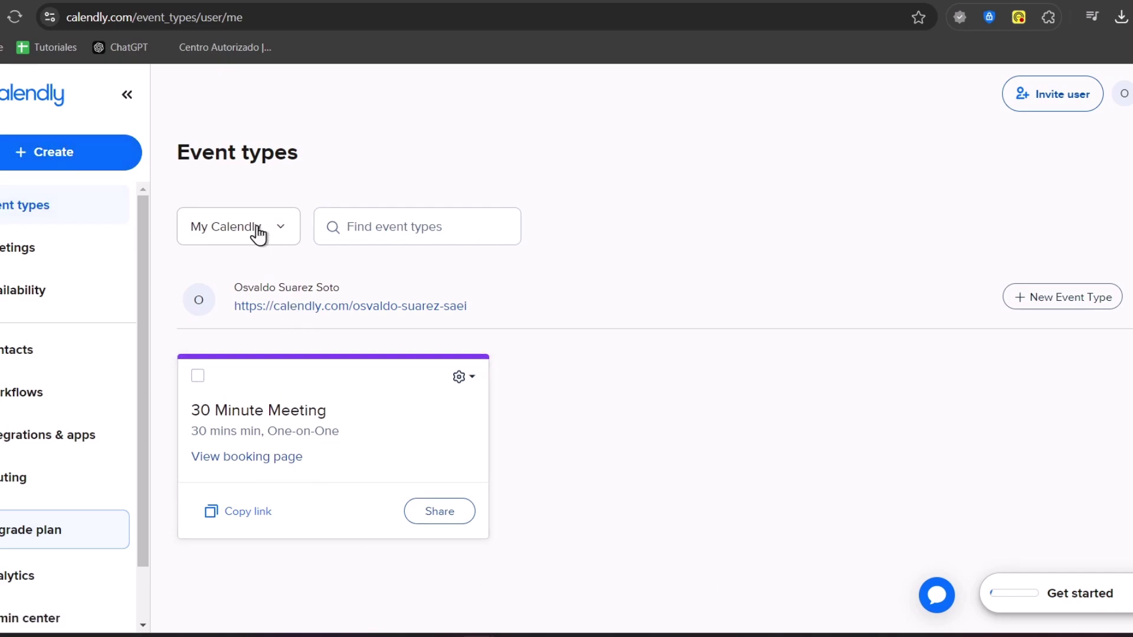
# Step: Look through the scheduled meetings, including the pending and past lists
pyautogui.click(54, 260)
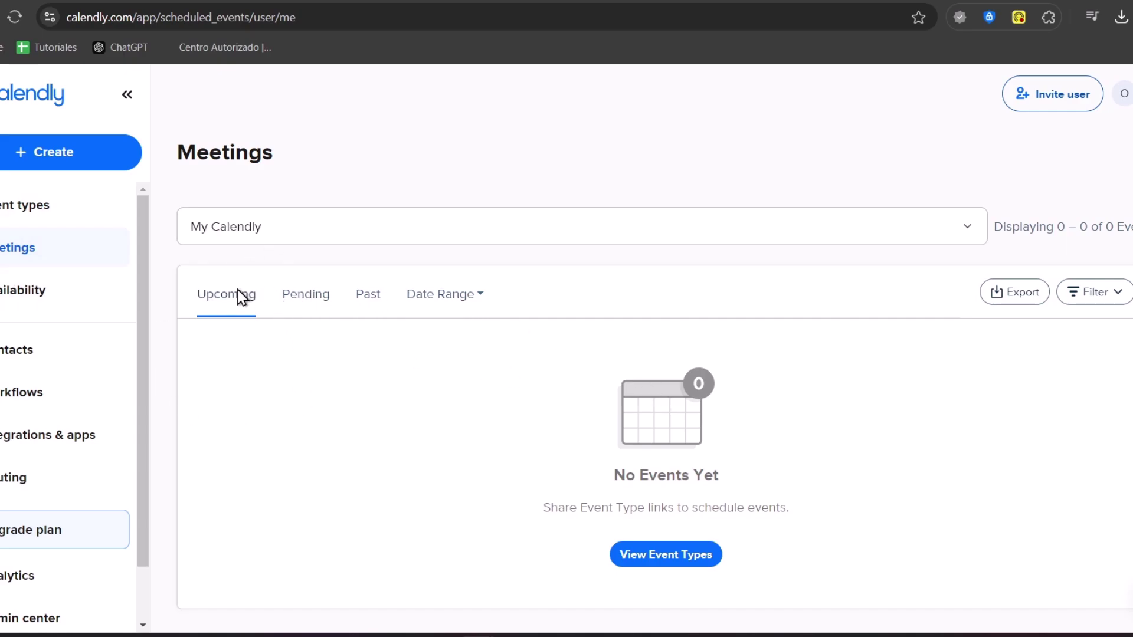
pyautogui.click(296, 311)
pyautogui.click(359, 298)
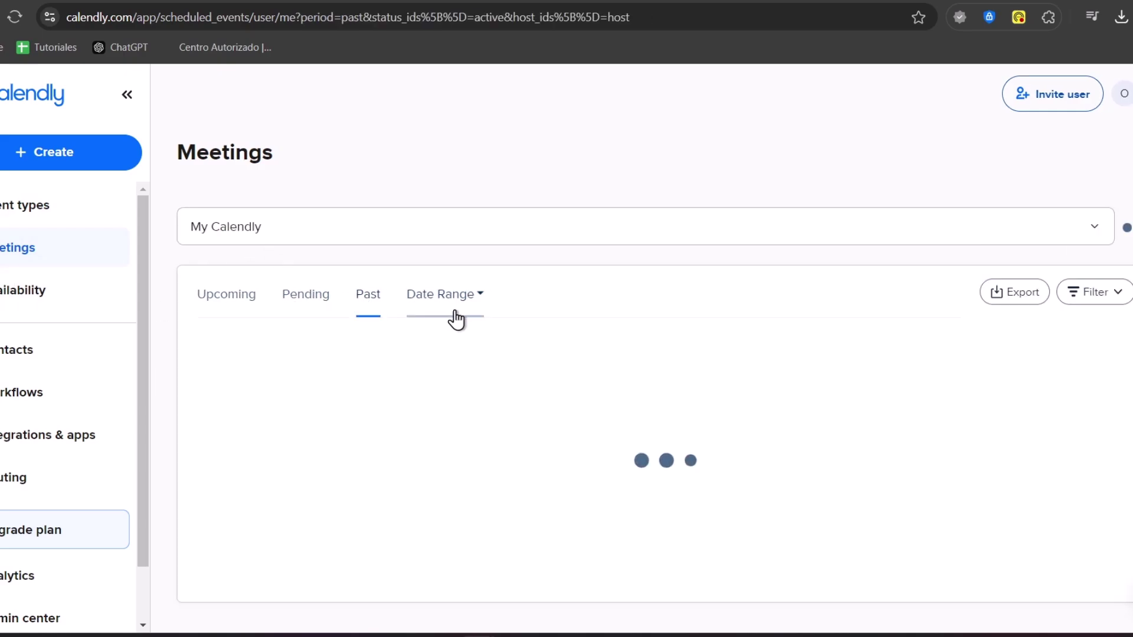
# Step: Review the default 09:00–17:00 Monday–Friday working hours on the Availability page
pyautogui.click(12, 306)
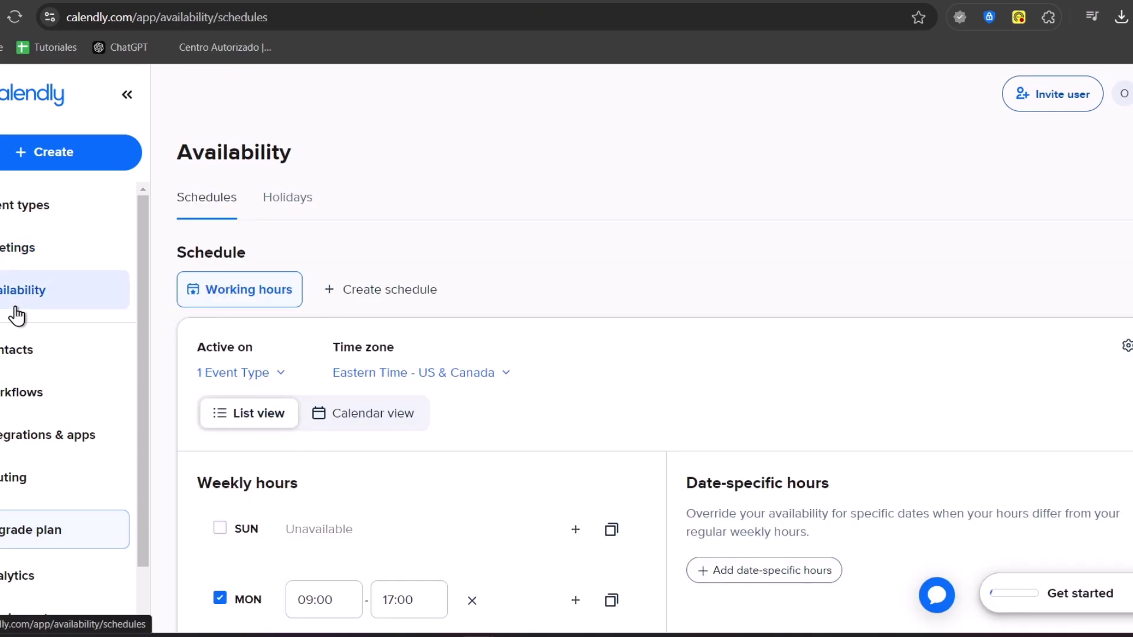
pyautogui.scroll(-8, 355, 331)
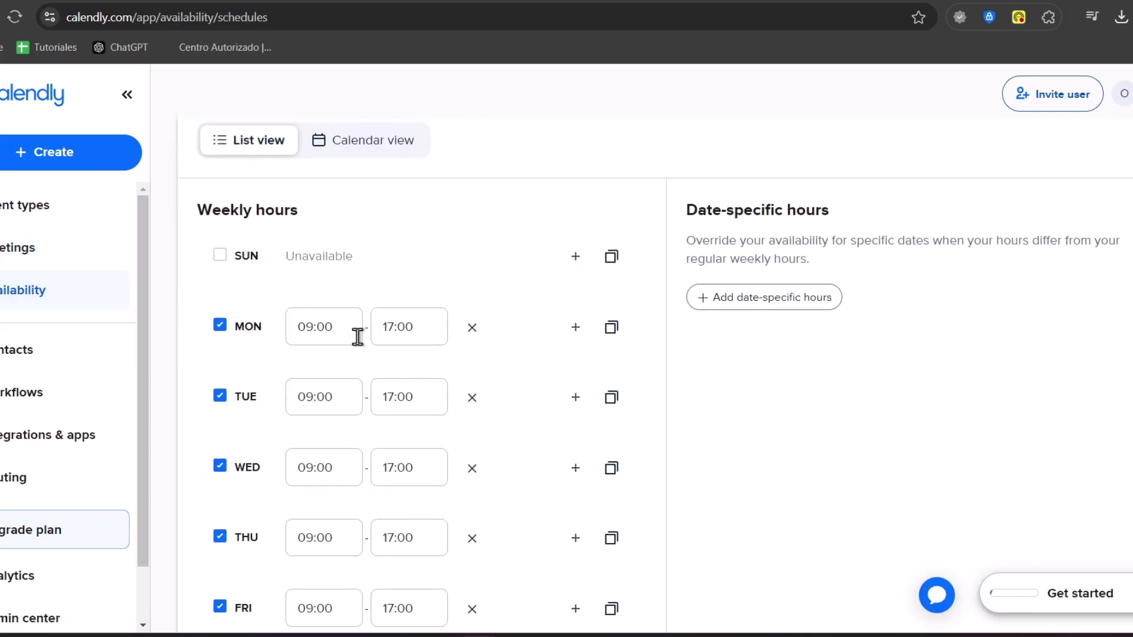
pyautogui.scroll(8, 357, 336)
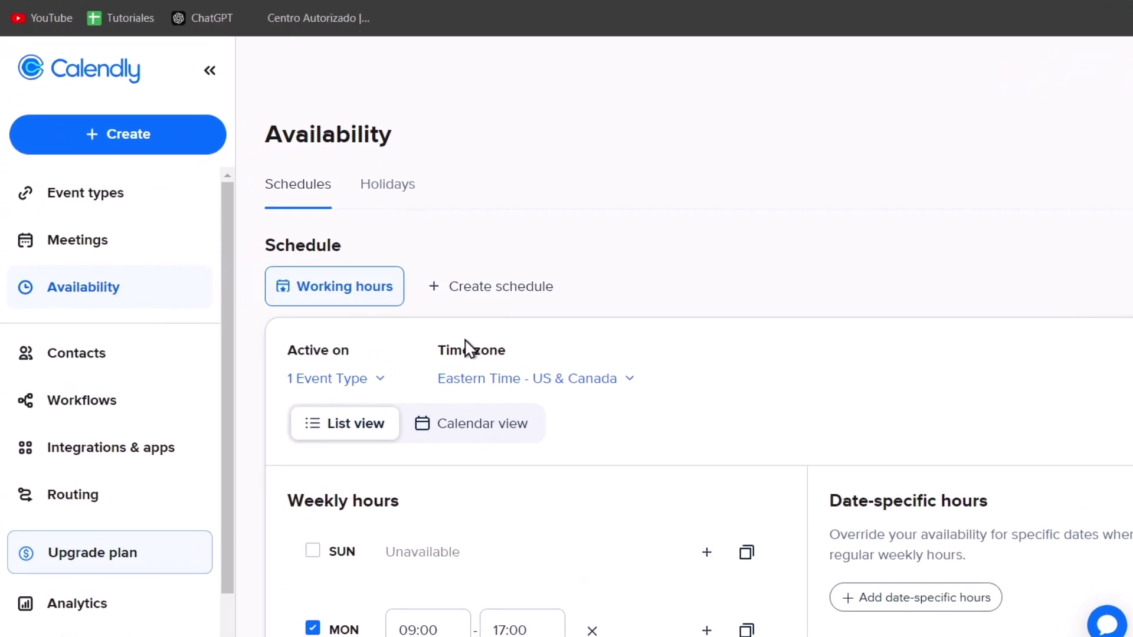
# Step: Look through Contacts and the Workflows templates, ending on Integrations & apps
pyautogui.click(141, 345)
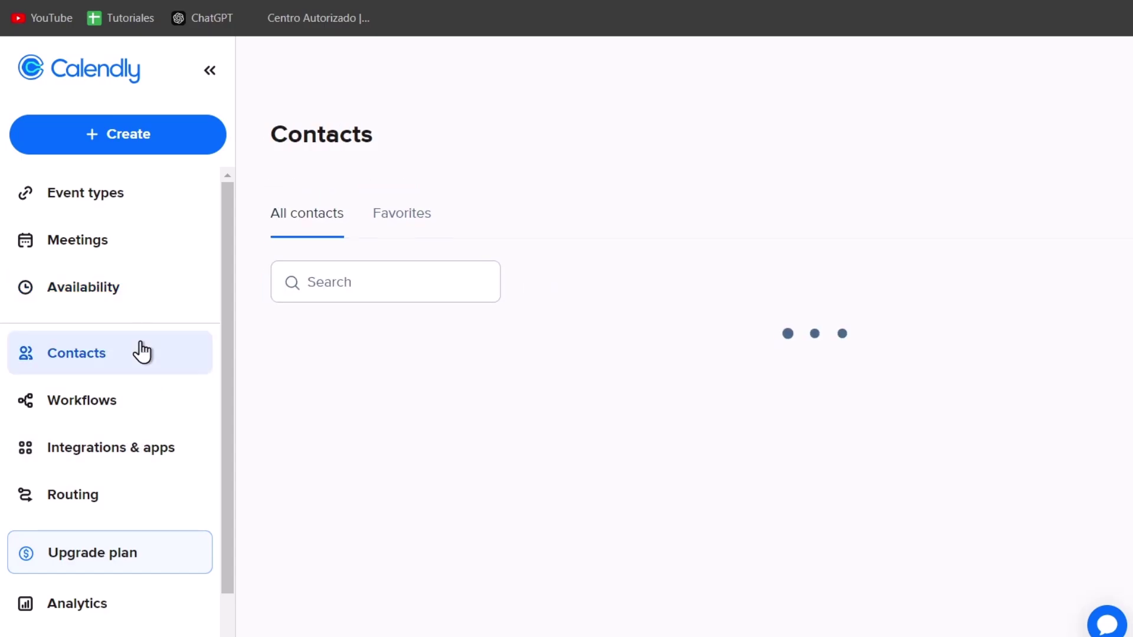
pyautogui.click(168, 418)
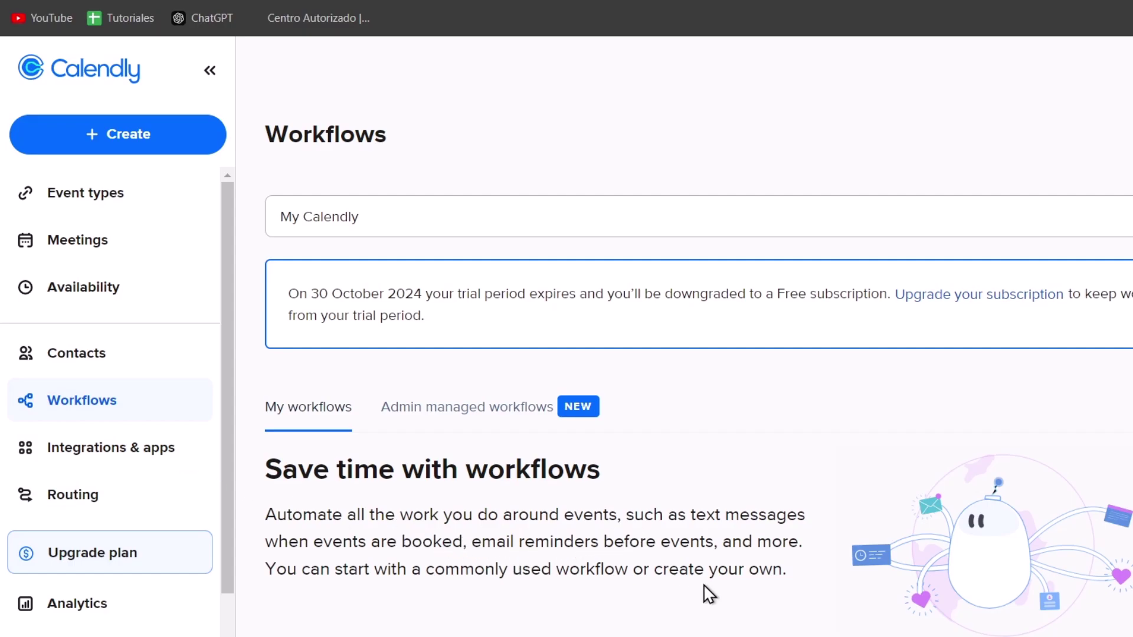
pyautogui.scroll(-5, 709, 596)
pyautogui.scroll(-5, 705, 595)
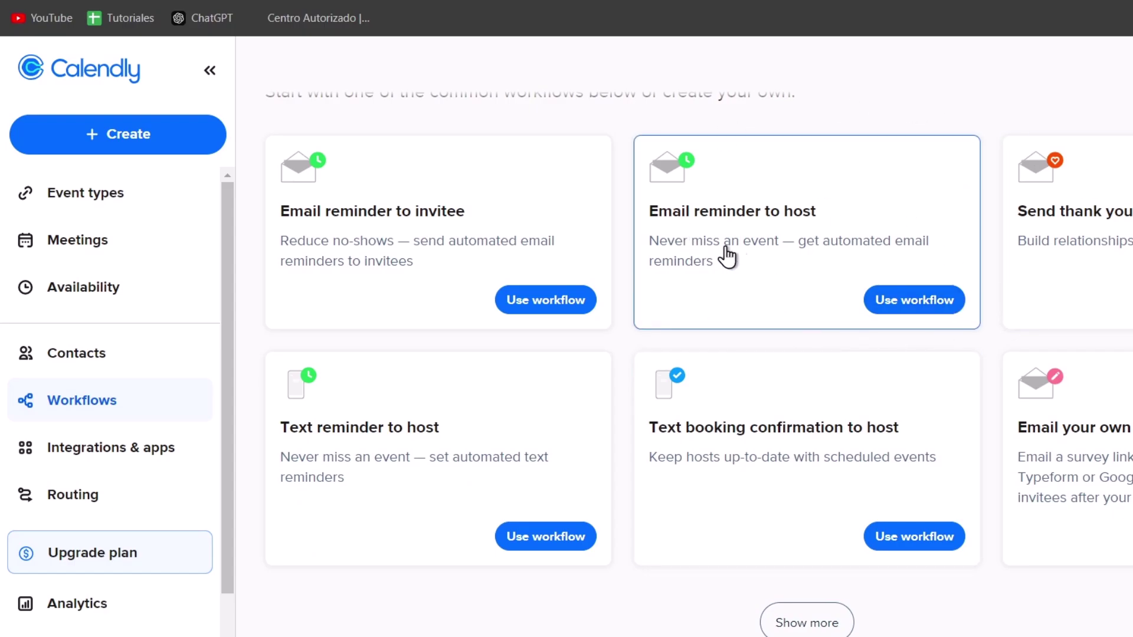
pyautogui.click(149, 458)
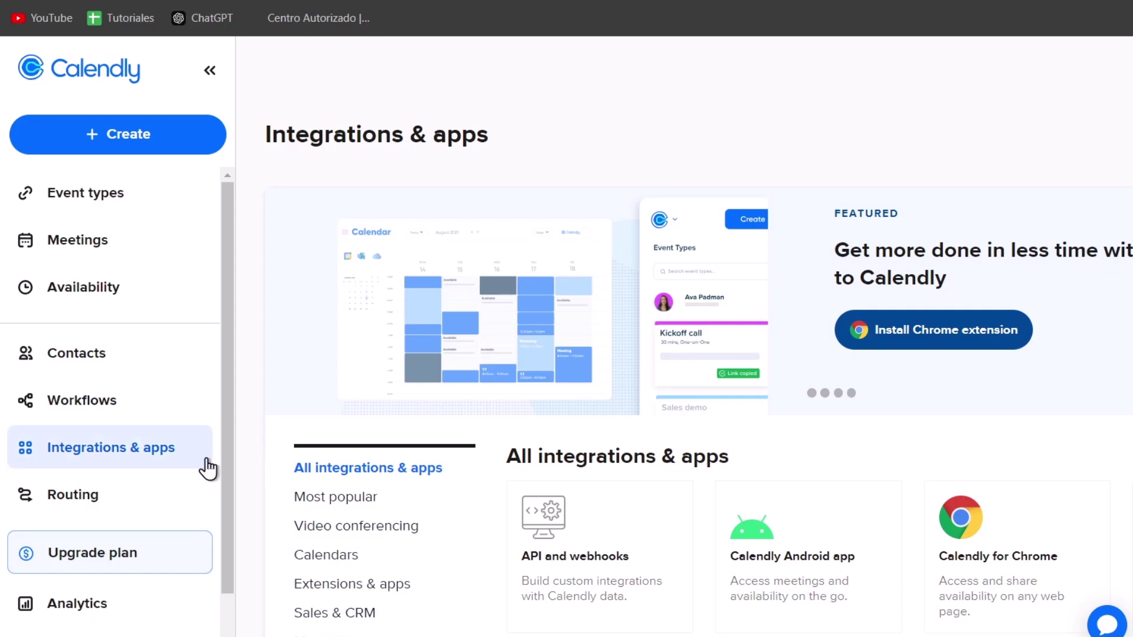
pyautogui.scroll(-1, 208, 469)
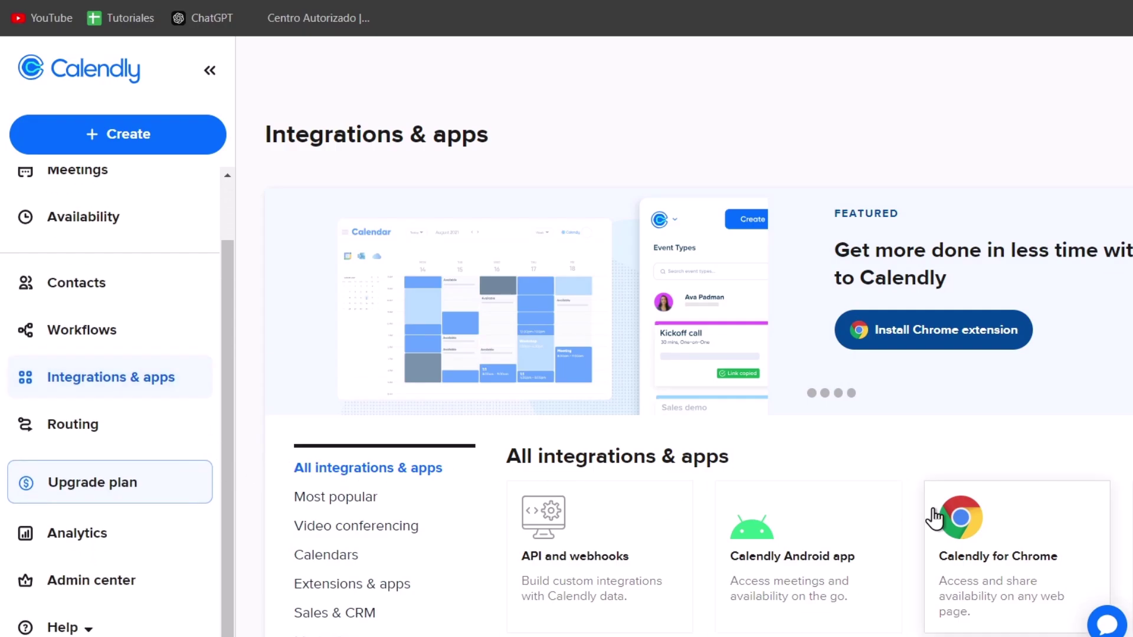
pyautogui.scroll(-1, 859, 563)
pyautogui.scroll(-4, 859, 562)
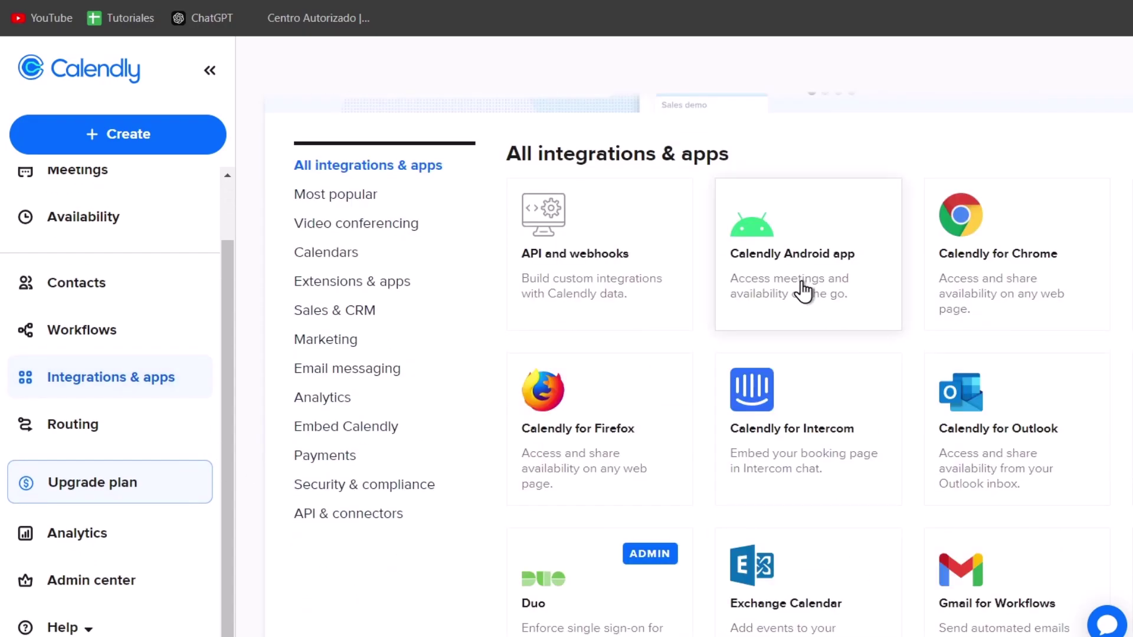
pyautogui.scroll(-4, 802, 289)
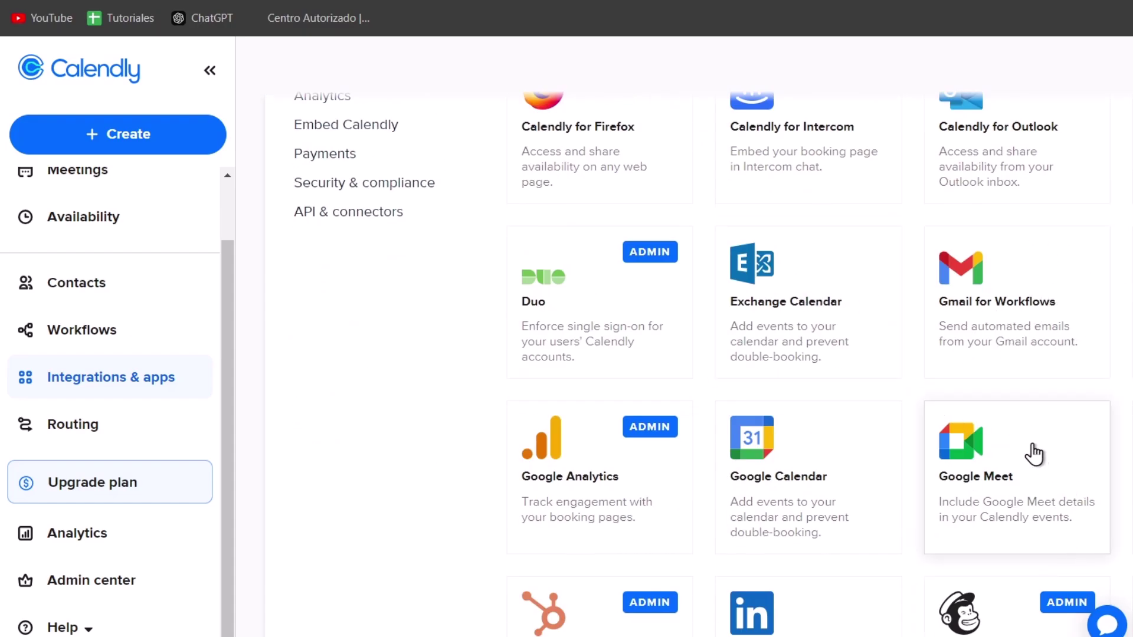
pyautogui.scroll(5, 699, 364)
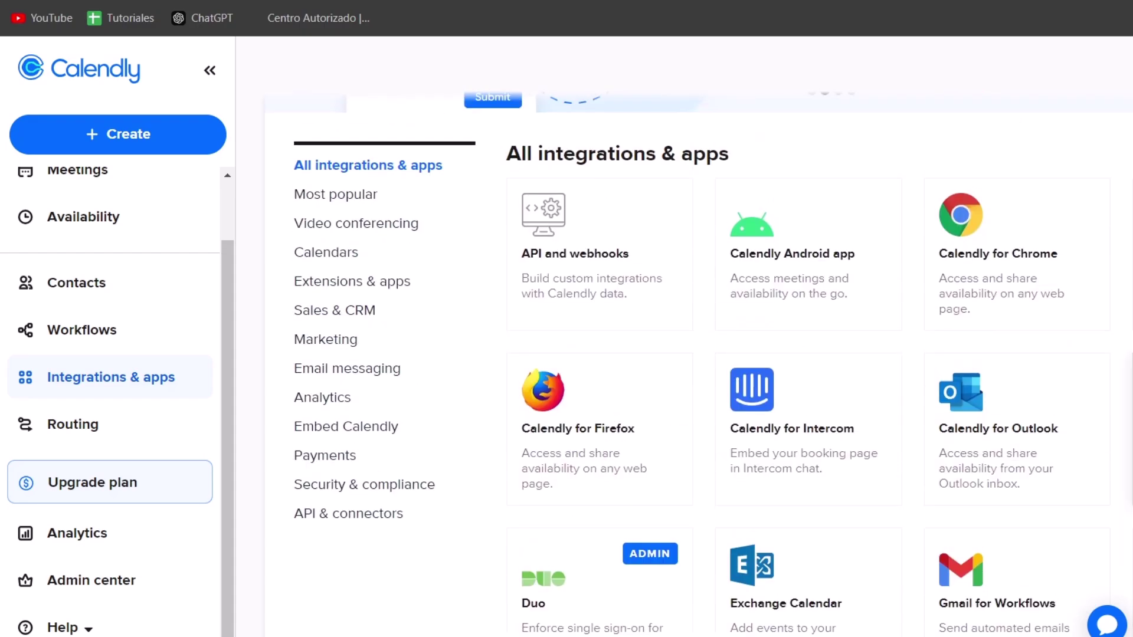
pyautogui.scroll(-15, 699, 364)
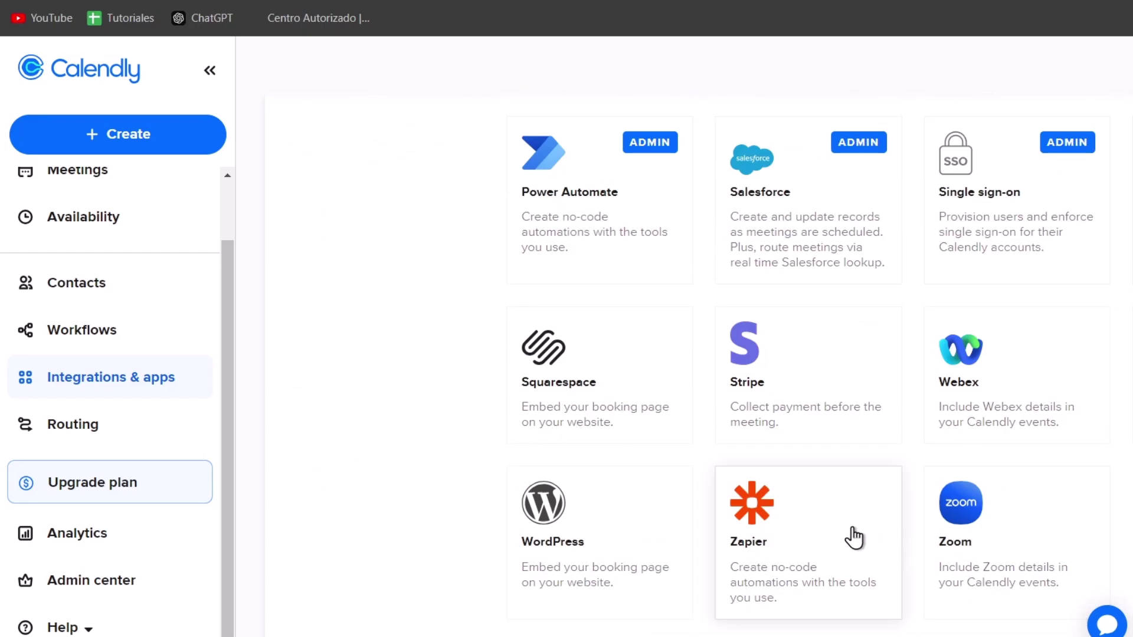
pyautogui.scroll(-1, 854, 535)
pyautogui.scroll(10, 854, 536)
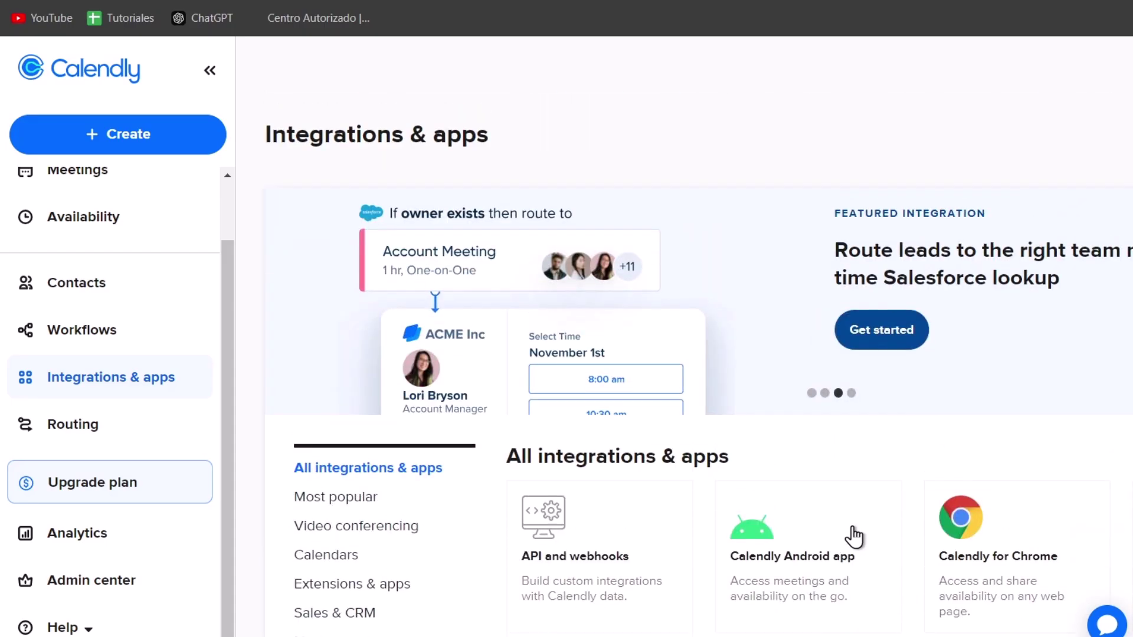
# Step: View Analytics for the last 30 days and dismiss the No Data notice
pyautogui.click(114, 537)
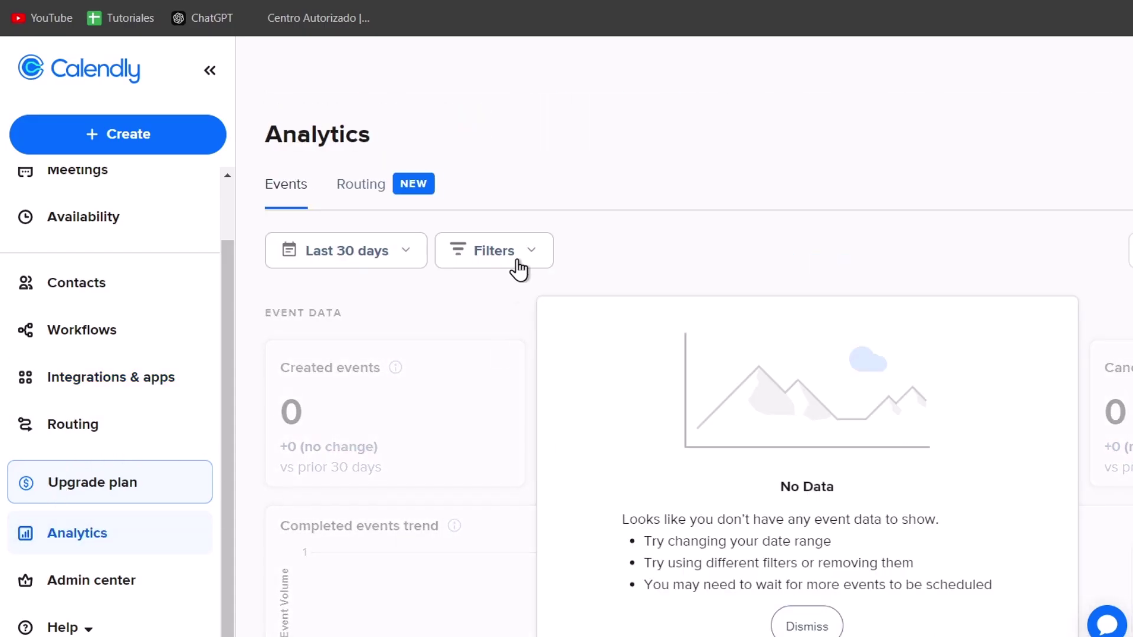
pyautogui.scroll(-5, 794, 480)
pyautogui.click(821, 439)
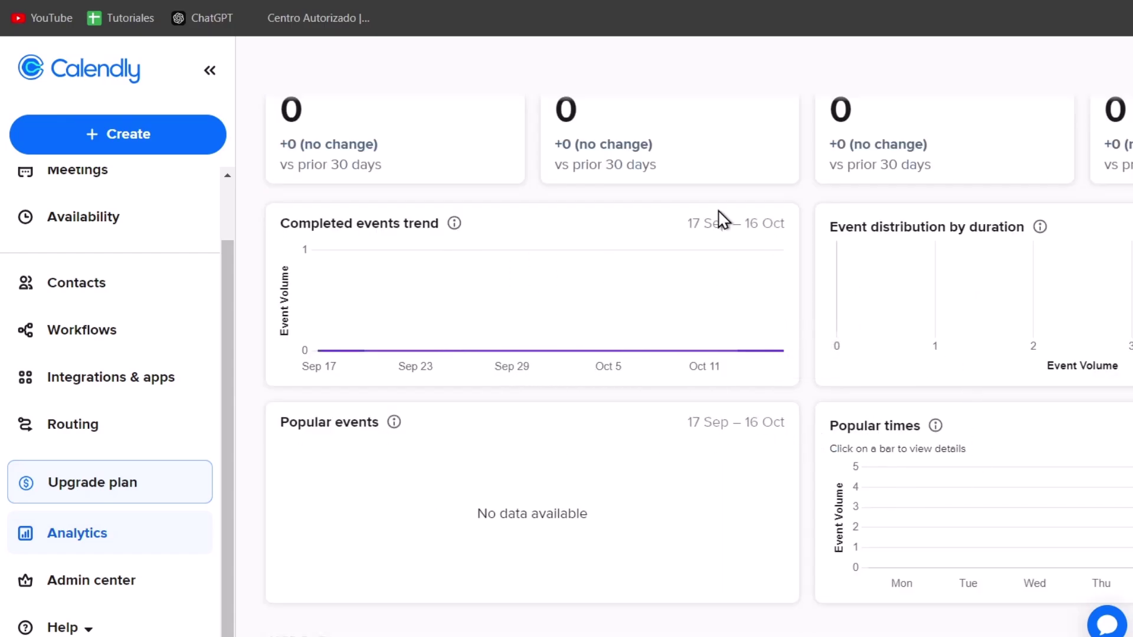
pyautogui.scroll(2, 909, 366)
pyautogui.scroll(3, 912, 367)
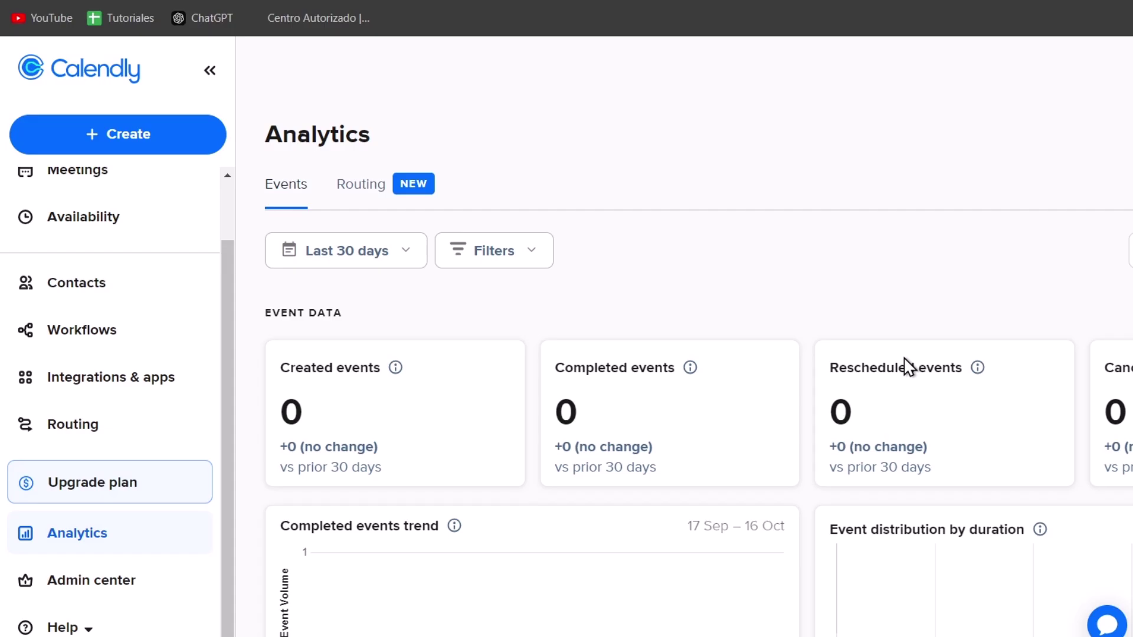
# Step: Look over the Admin center Dashboard's team invitation panel and last week's activity
pyautogui.click(87, 584)
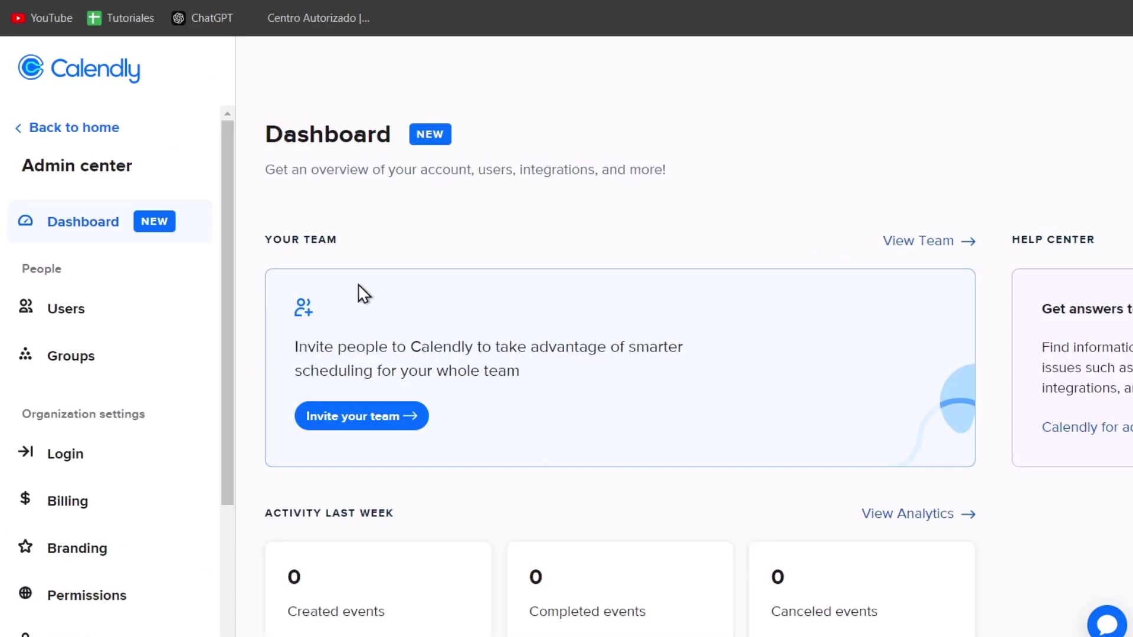
pyautogui.scroll(-1, 607, 385)
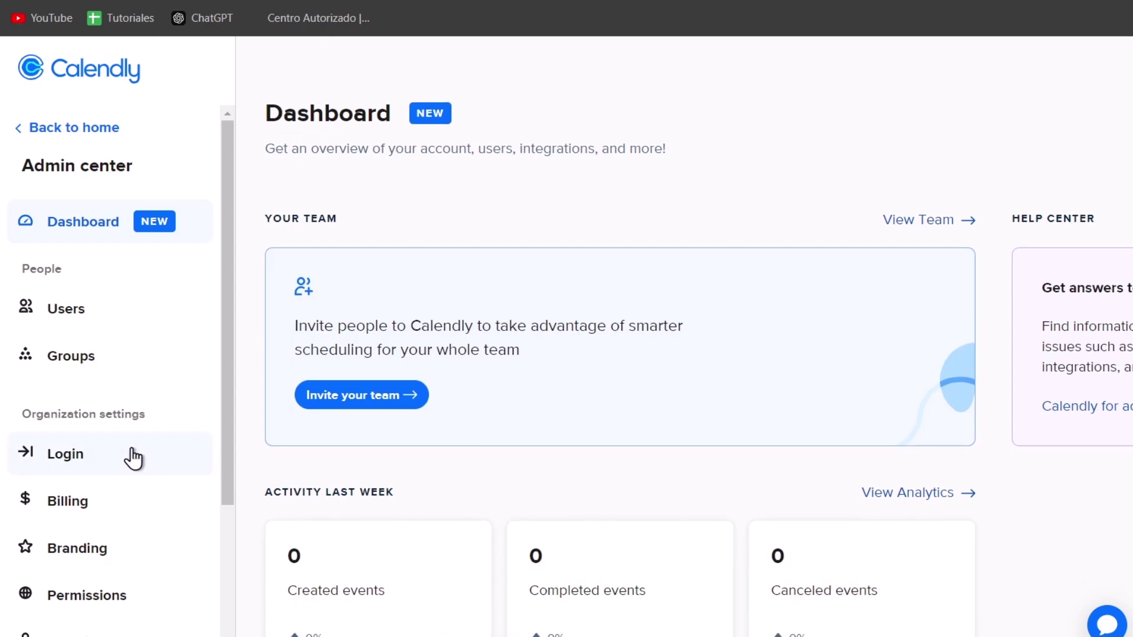
pyautogui.scroll(-3, 92, 463)
pyautogui.scroll(3, 93, 470)
pyautogui.scroll(-3, 90, 471)
pyautogui.scroll(3, 132, 448)
# Step: Create a new availability schedule named 'Exclusive Hours'
pyautogui.click(122, 144)
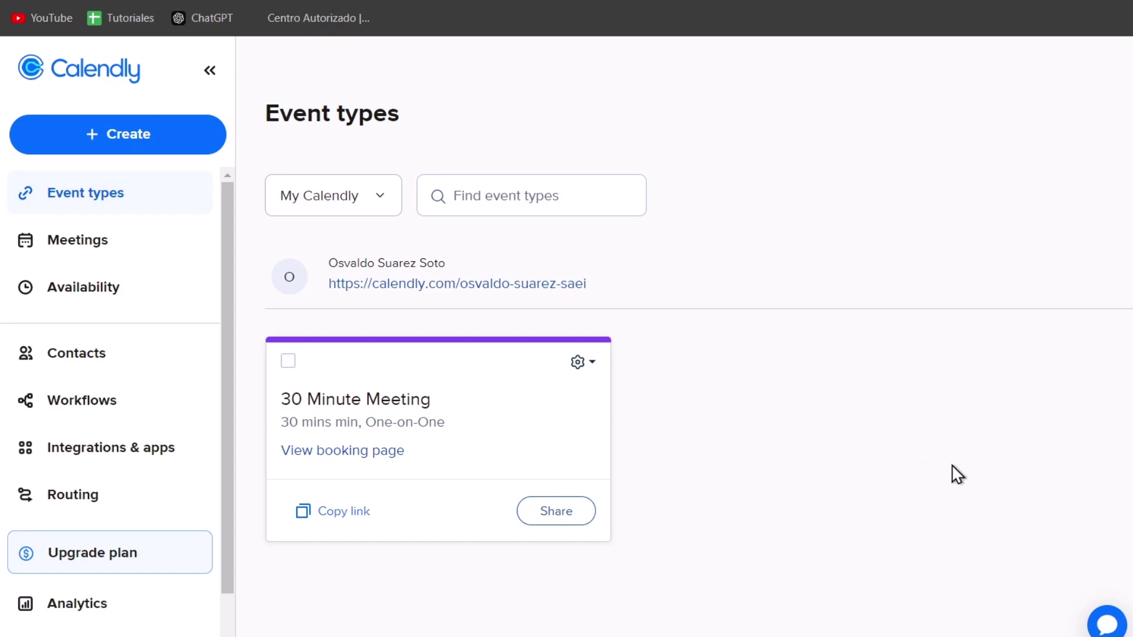
pyautogui.click(124, 292)
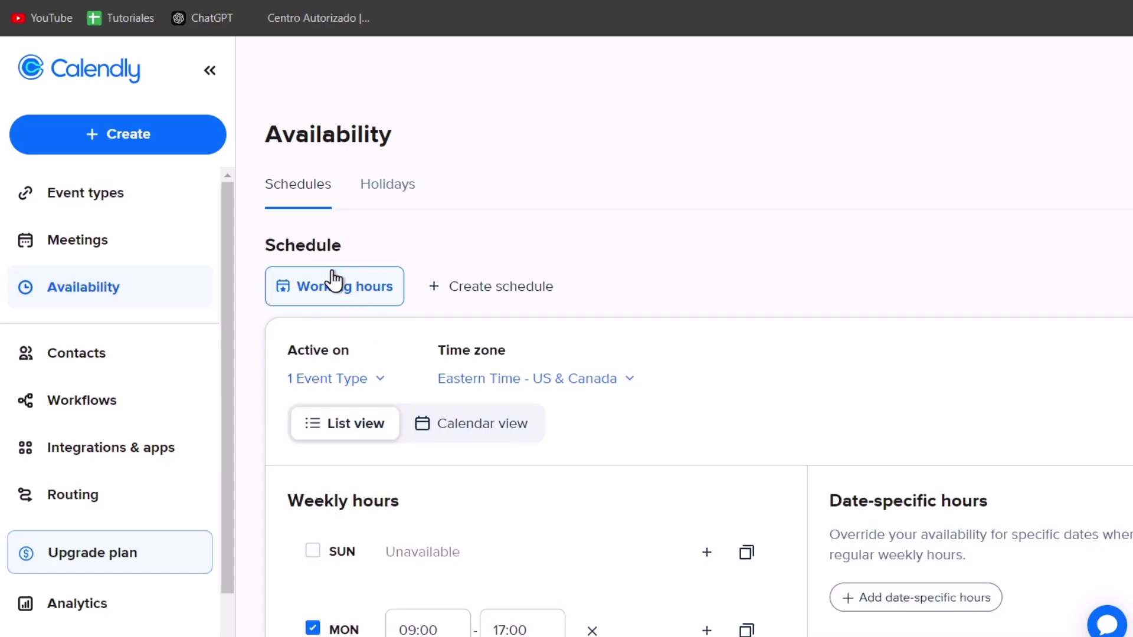
pyautogui.click(497, 287)
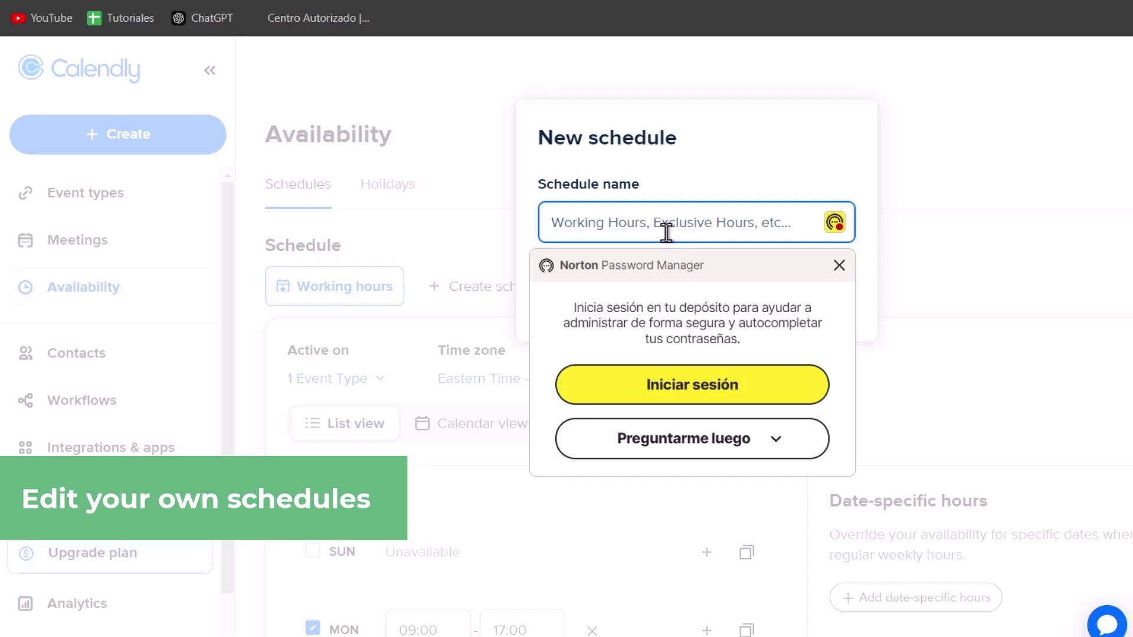
pyautogui.write('Exclusive Hours')
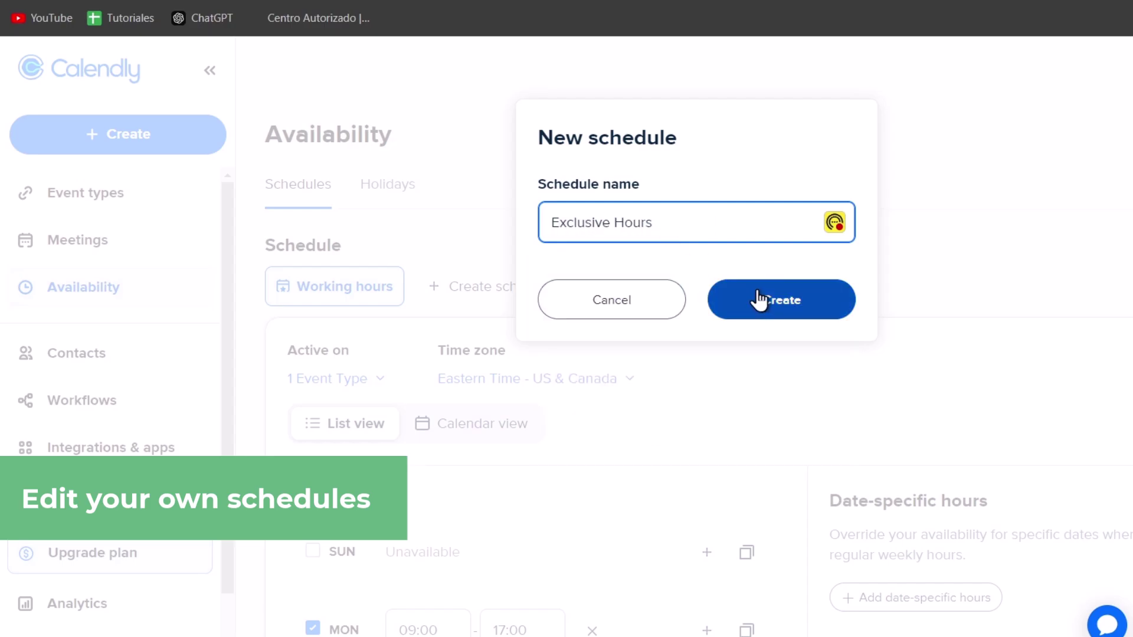
pyautogui.click(759, 298)
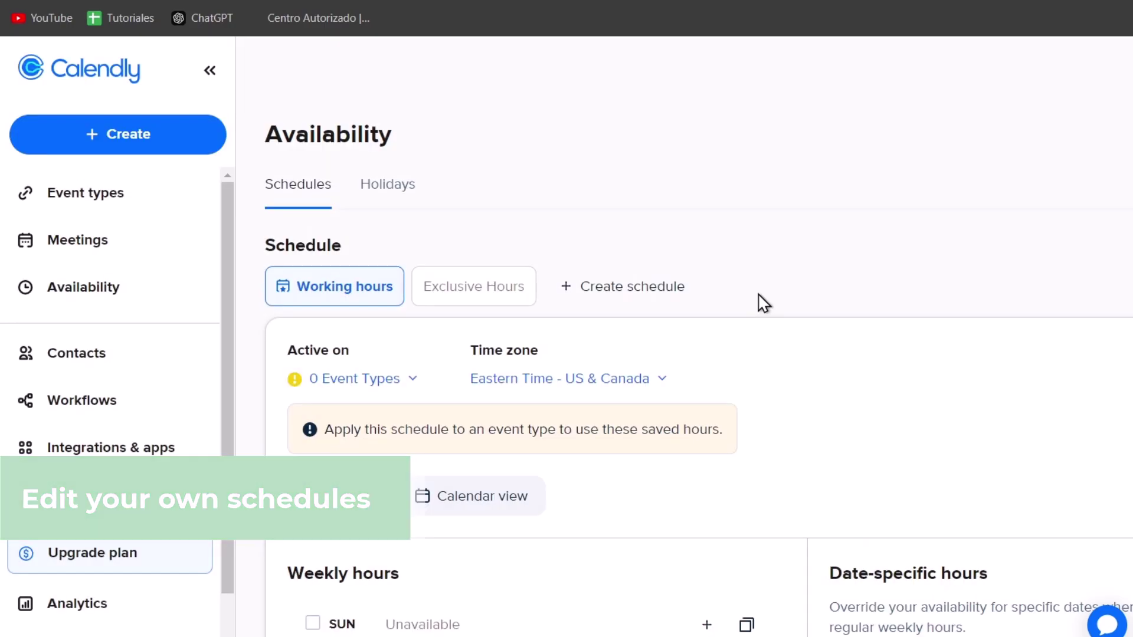
# Step: Check which event types use the schedule, then set its time zone to Mexico City Time
pyautogui.scroll(-5, 761, 300)
pyautogui.scroll(5, 769, 285)
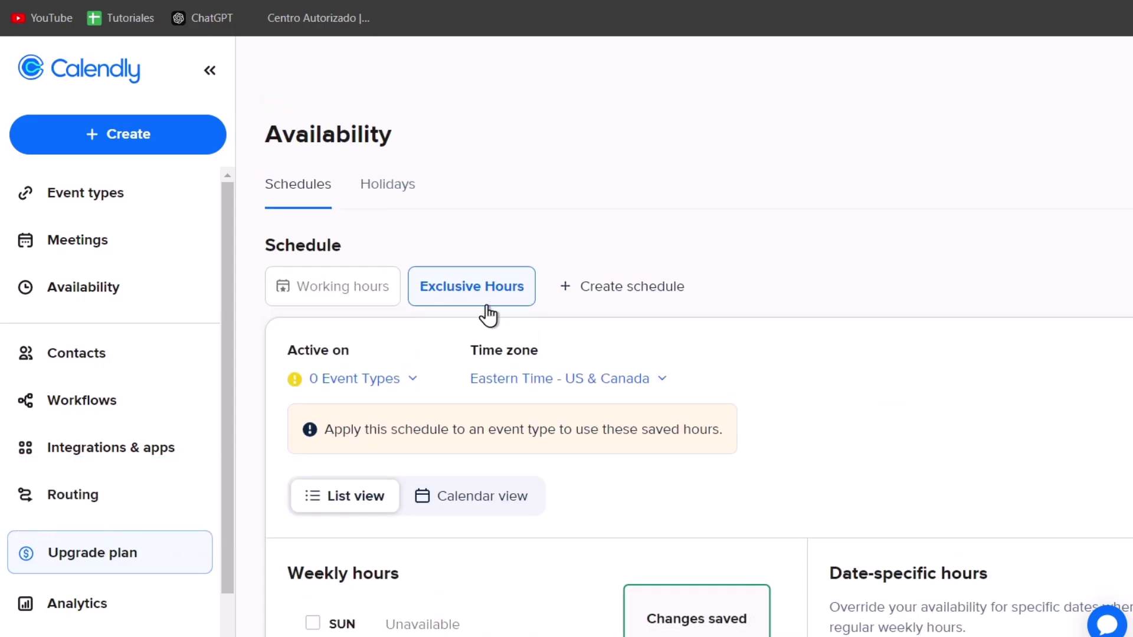
pyautogui.click(413, 380)
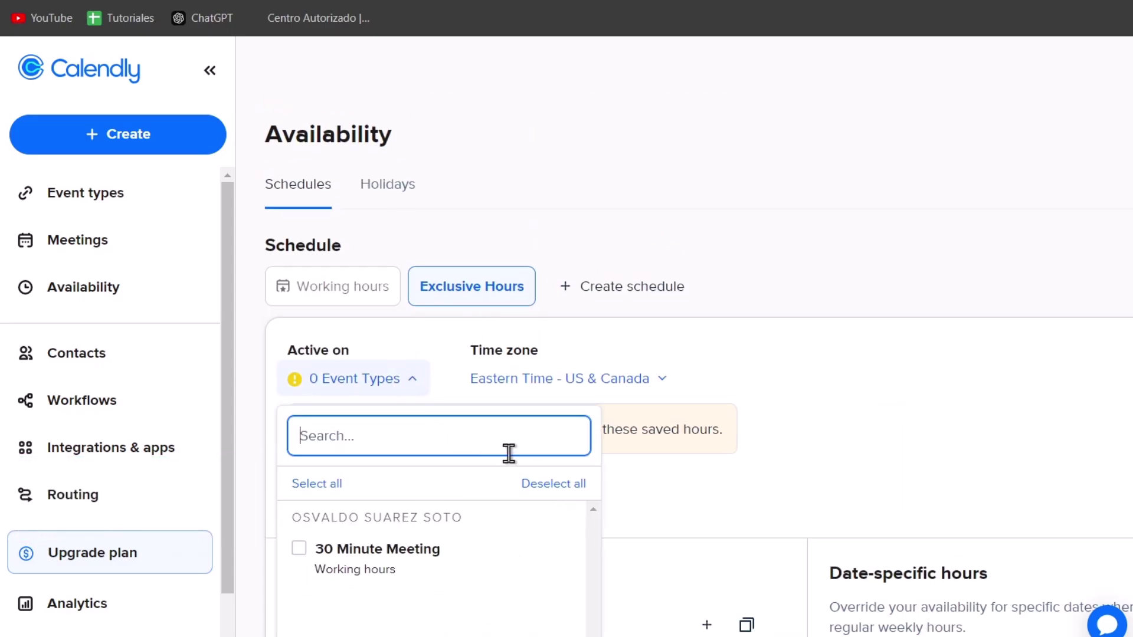
pyautogui.click(754, 392)
pyautogui.click(590, 378)
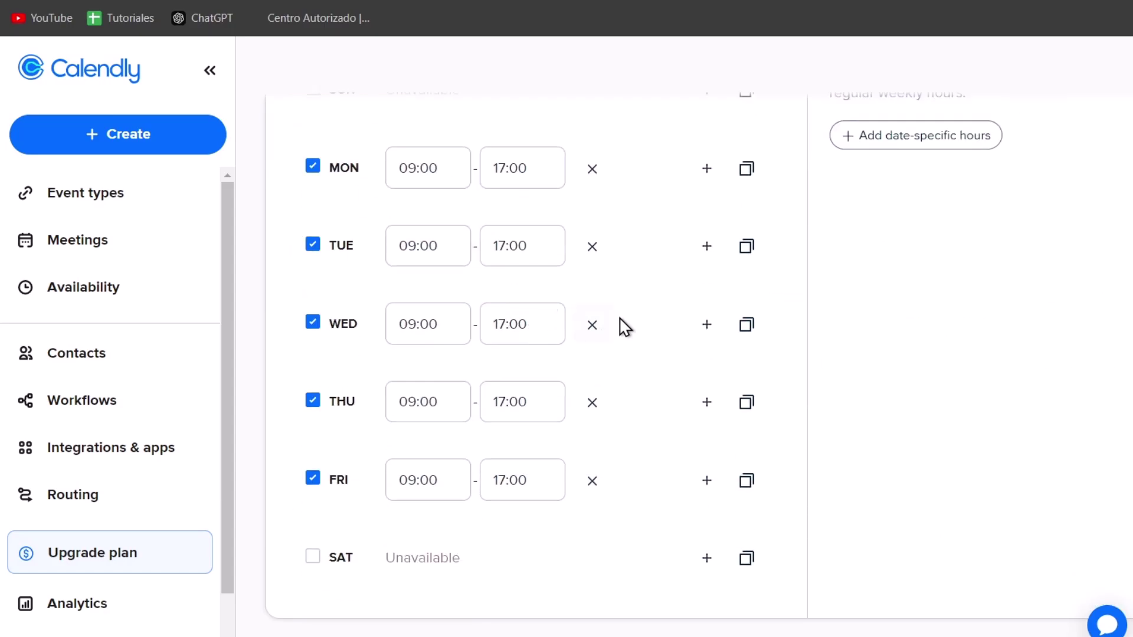
# Step: Set Monday's start time to 17:00 and make Tuesday through Friday unavailable
pyautogui.scroll(5, 622, 324)
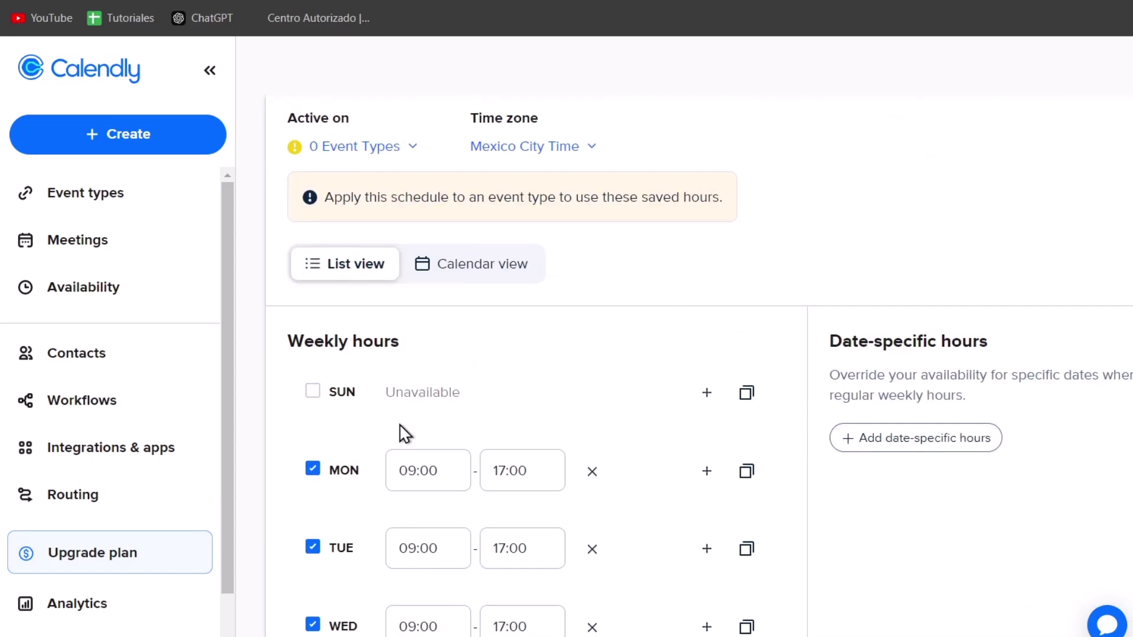
pyautogui.scroll(-6, 699, 366)
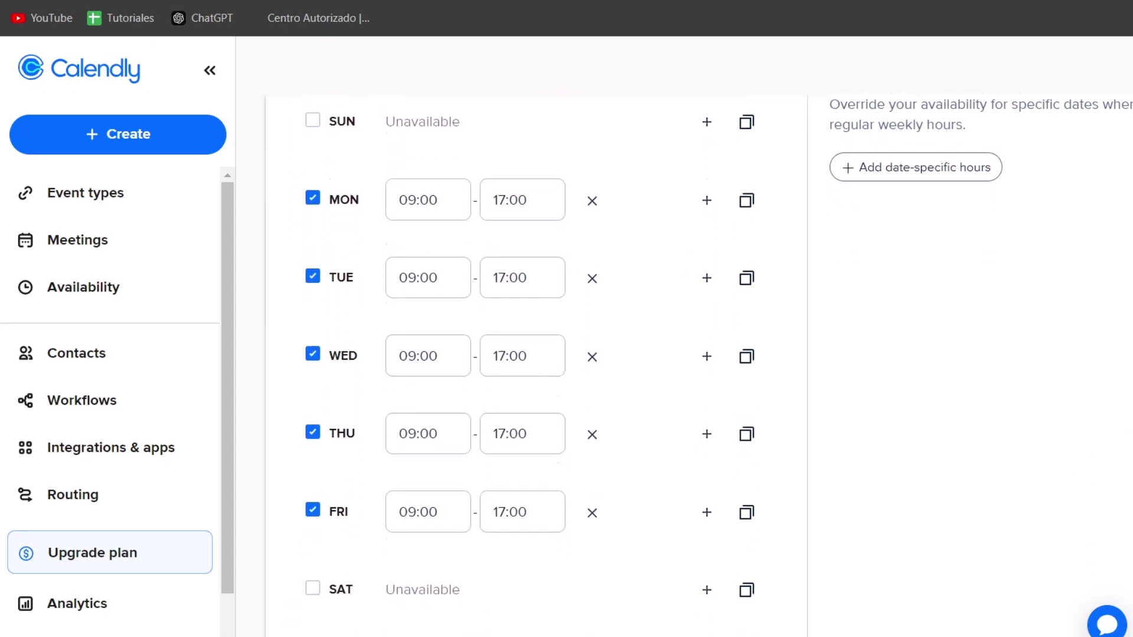
pyautogui.scroll(1, 842, 116)
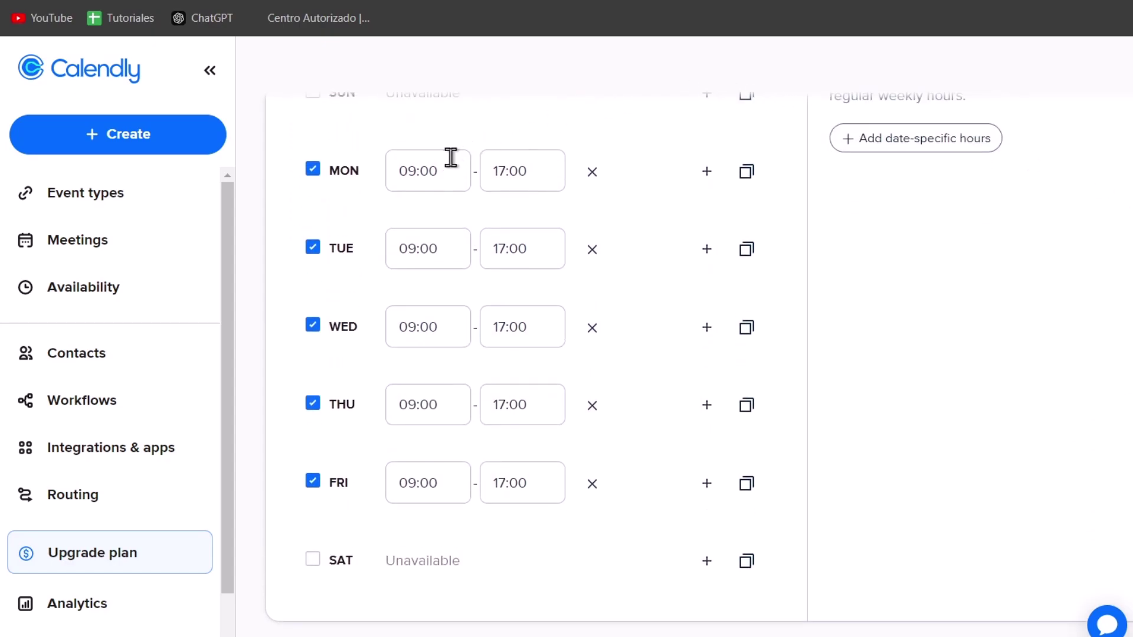
pyautogui.click(438, 172)
pyautogui.scroll(-20, 430, 304)
pyautogui.scroll(12, 434, 304)
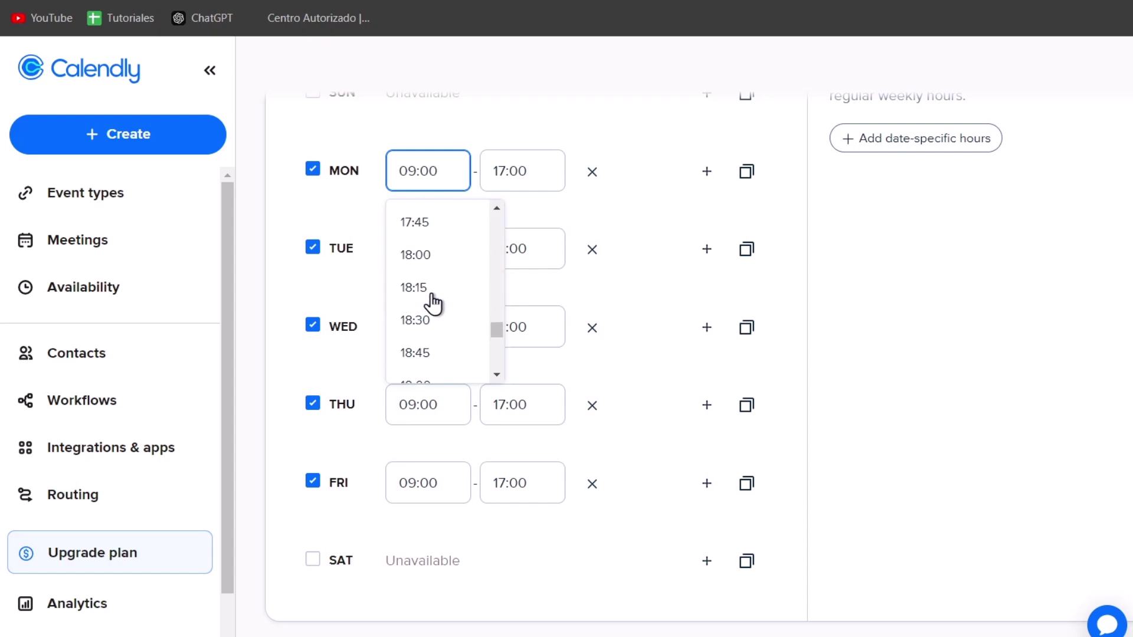
pyautogui.scroll(-7, 437, 301)
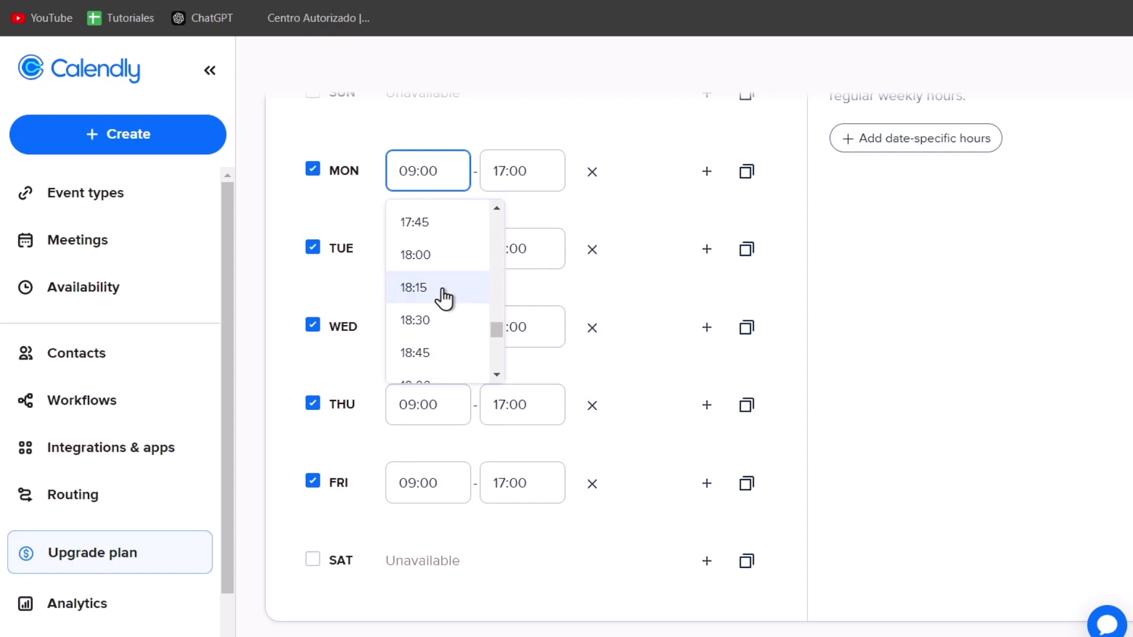
pyautogui.scroll(4, 448, 265)
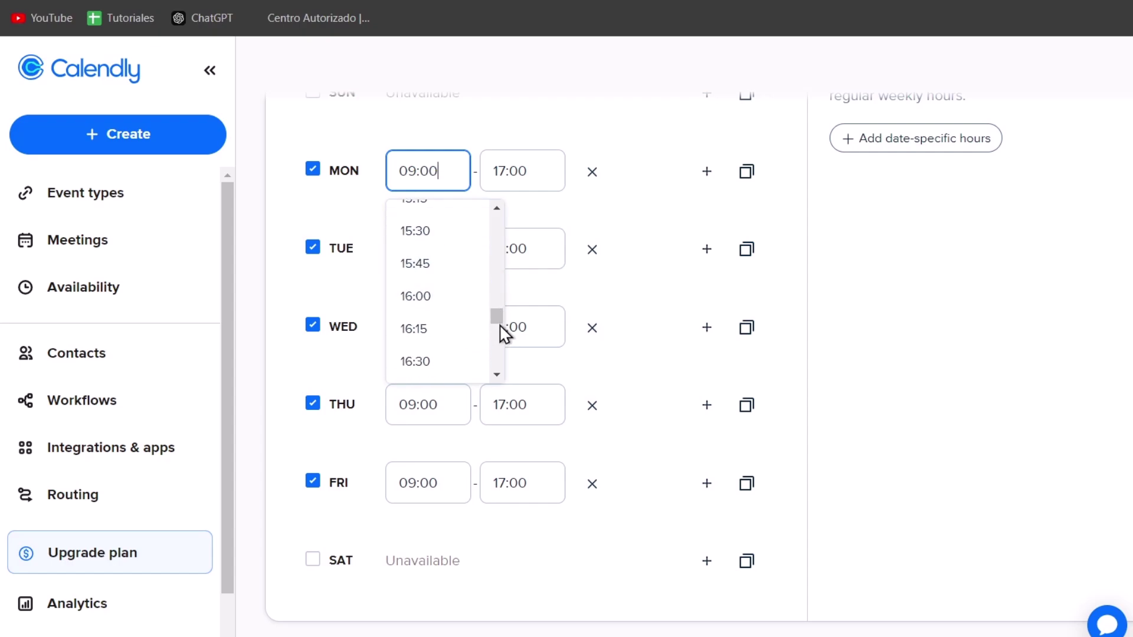
pyautogui.scroll(-1, 500, 334)
pyautogui.click(450, 373)
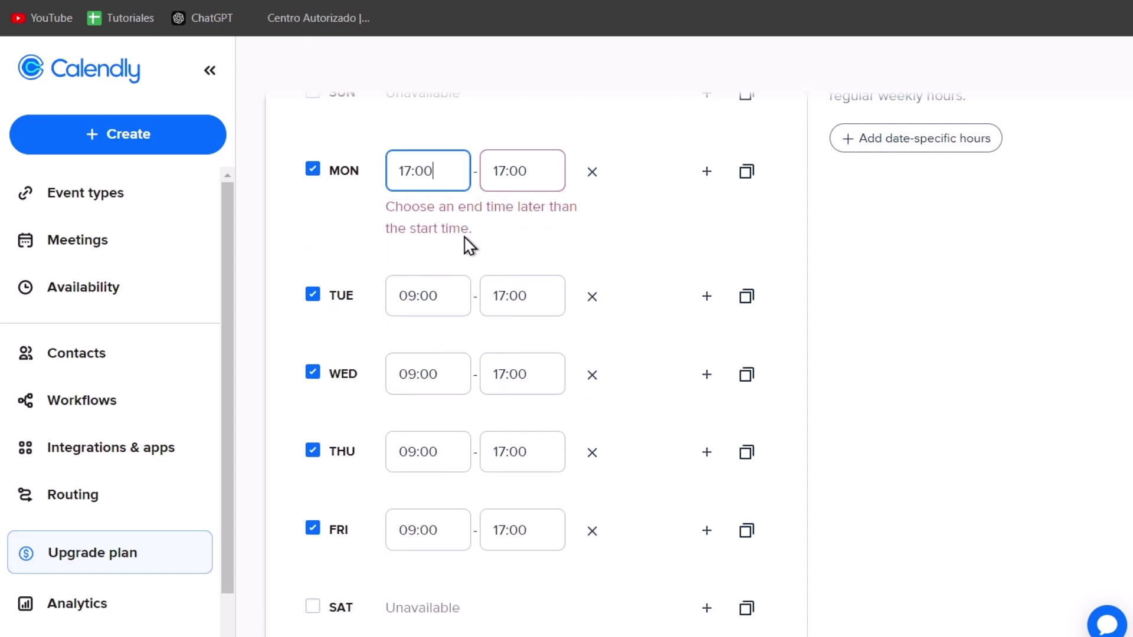
pyautogui.click(592, 296)
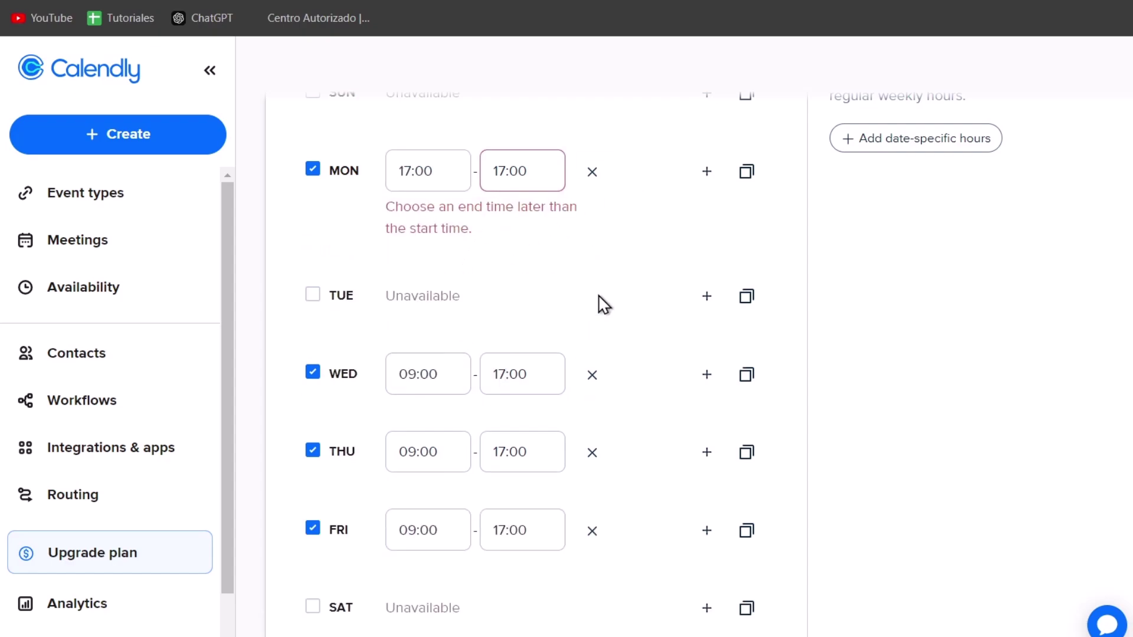
pyautogui.click(592, 376)
pyautogui.click(592, 452)
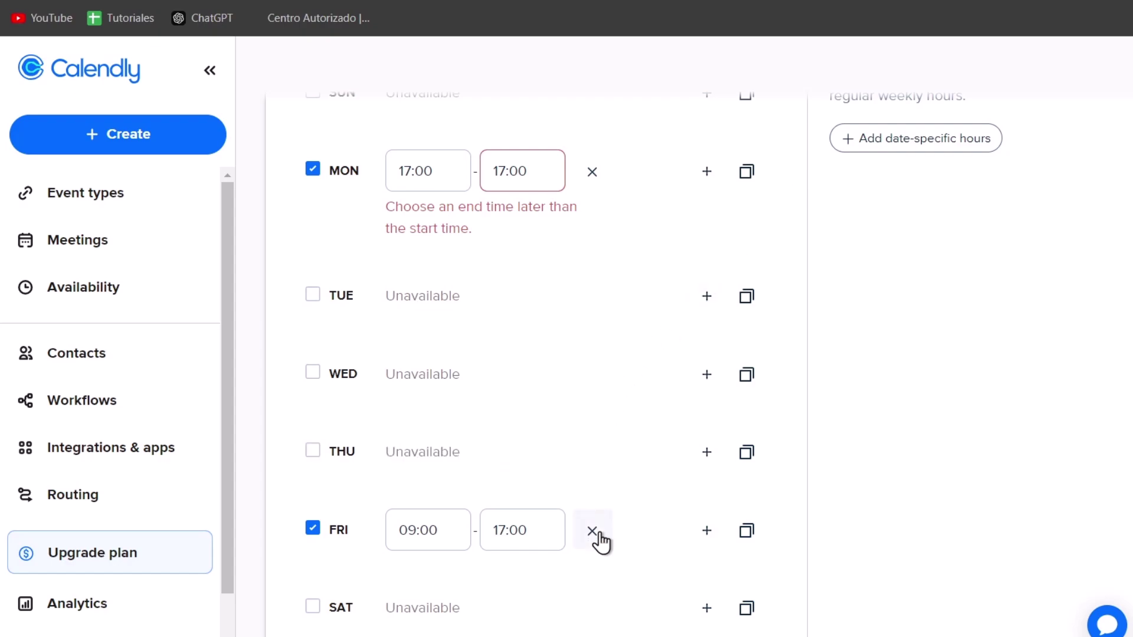
pyautogui.click(592, 530)
# Step: End Monday at 19:00 and copy 17:00–19:00 to Tuesday, Wednesday and Thursday
pyautogui.click(533, 172)
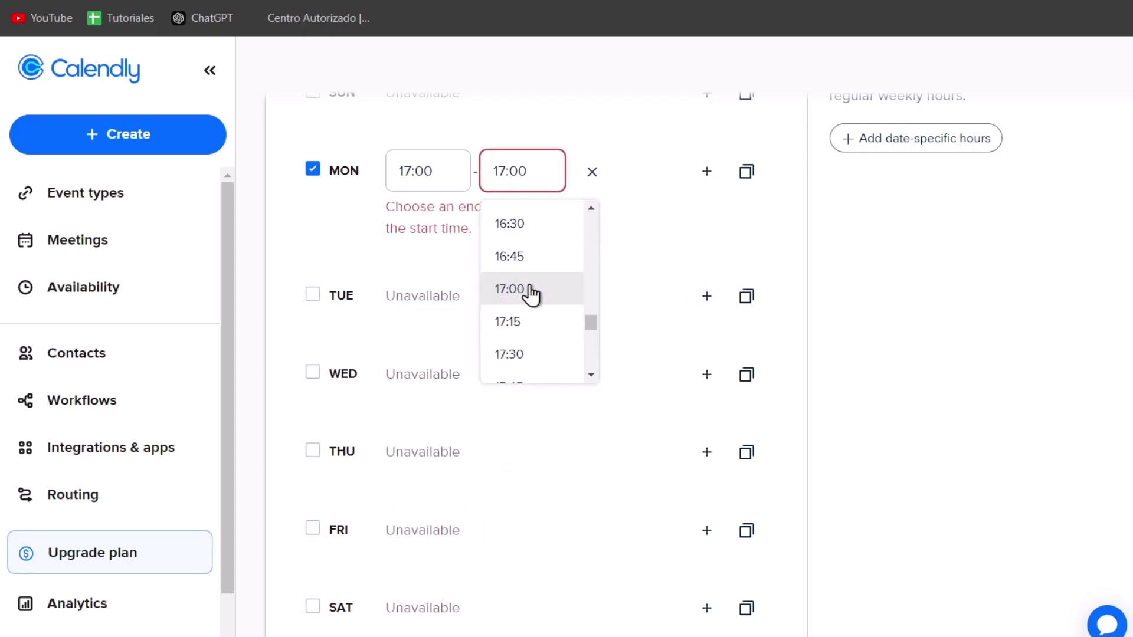
pyautogui.scroll(-5, 531, 293)
pyautogui.click(539, 255)
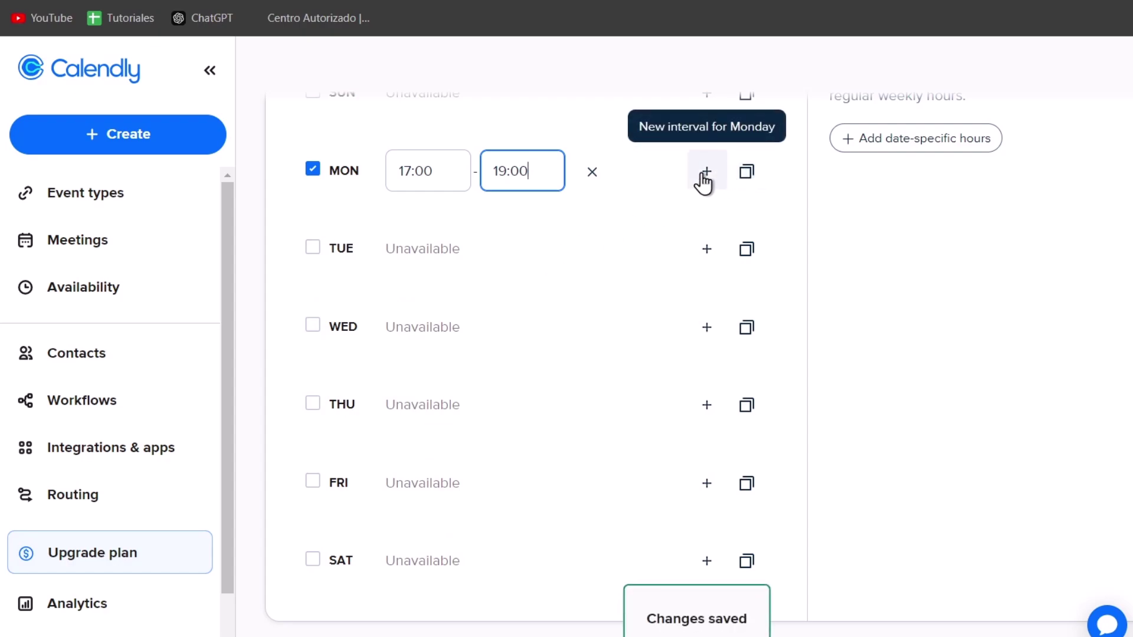
pyautogui.click(747, 173)
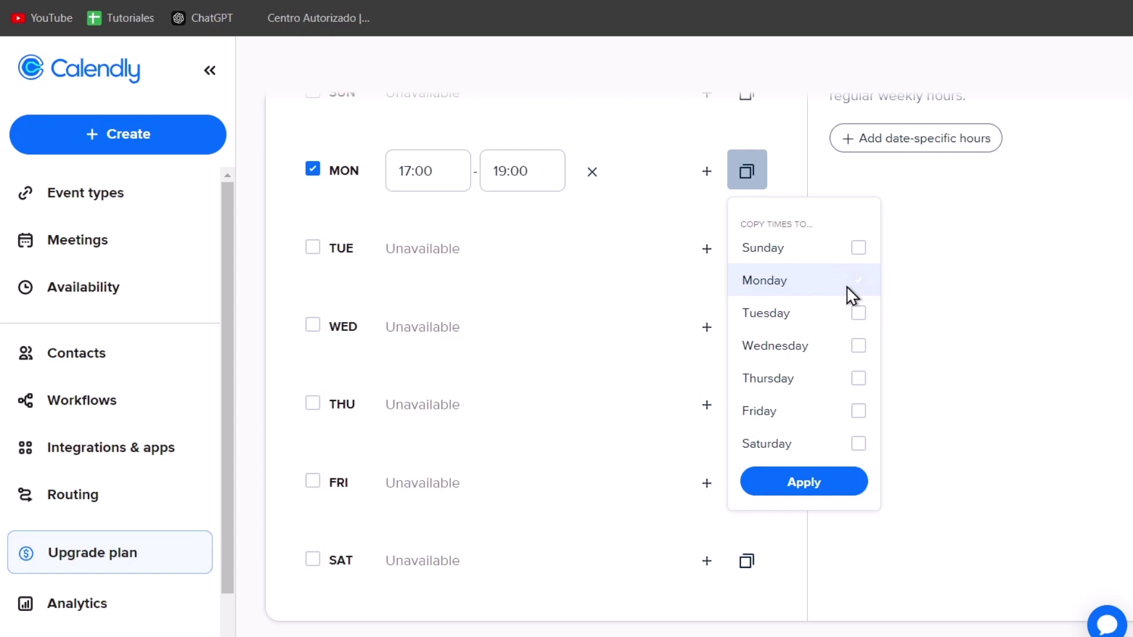
pyautogui.click(858, 316)
pyautogui.click(859, 346)
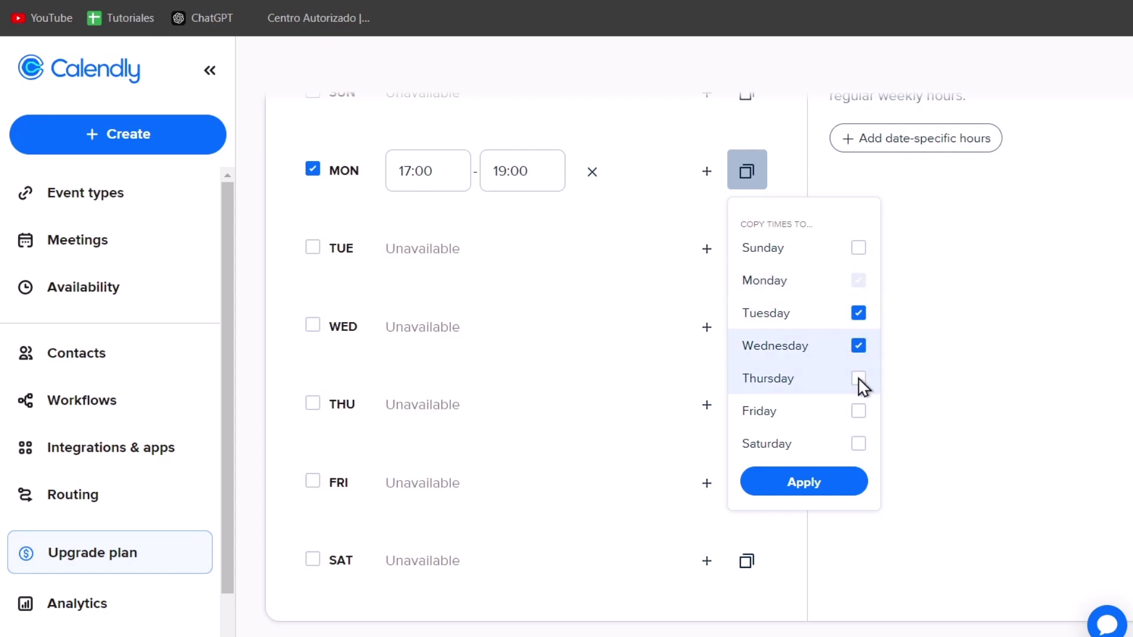
pyautogui.click(859, 379)
pyautogui.click(849, 483)
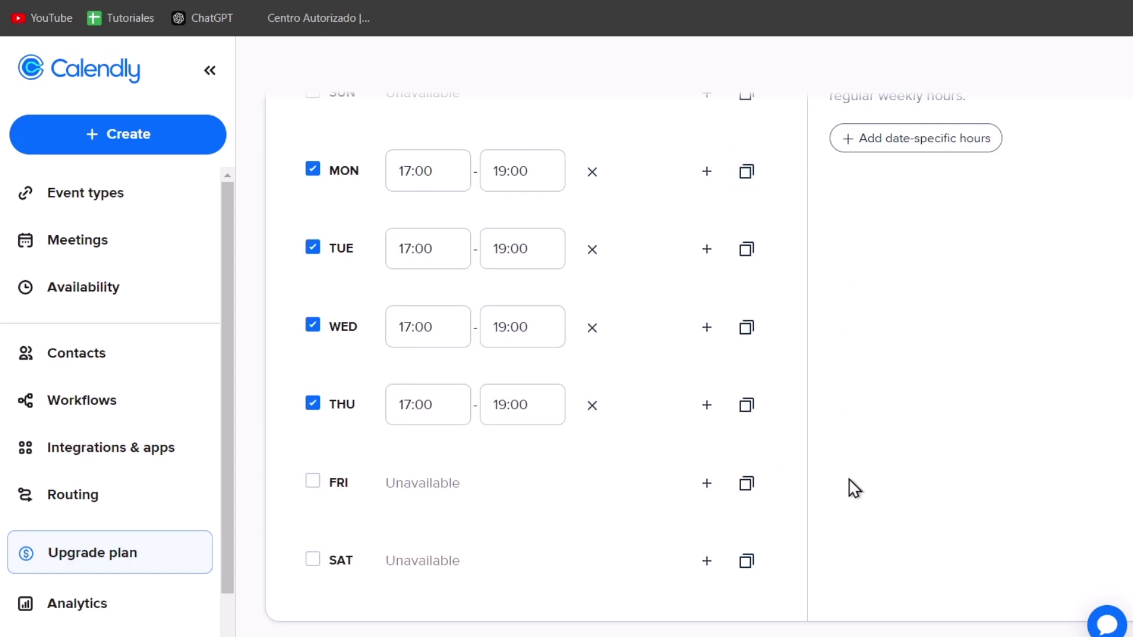
# Step: Add date-specific hours for October 31, 2024 from 16:30 to 20:45 and apply them
pyautogui.scroll(-1, 602, 384)
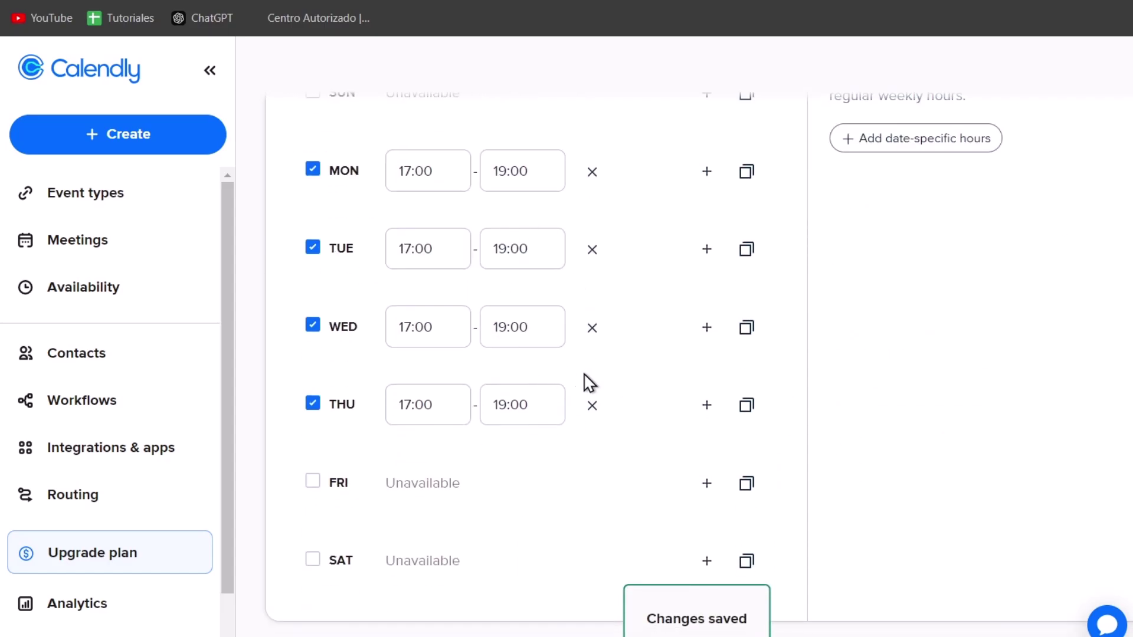
pyautogui.scroll(5, 749, 504)
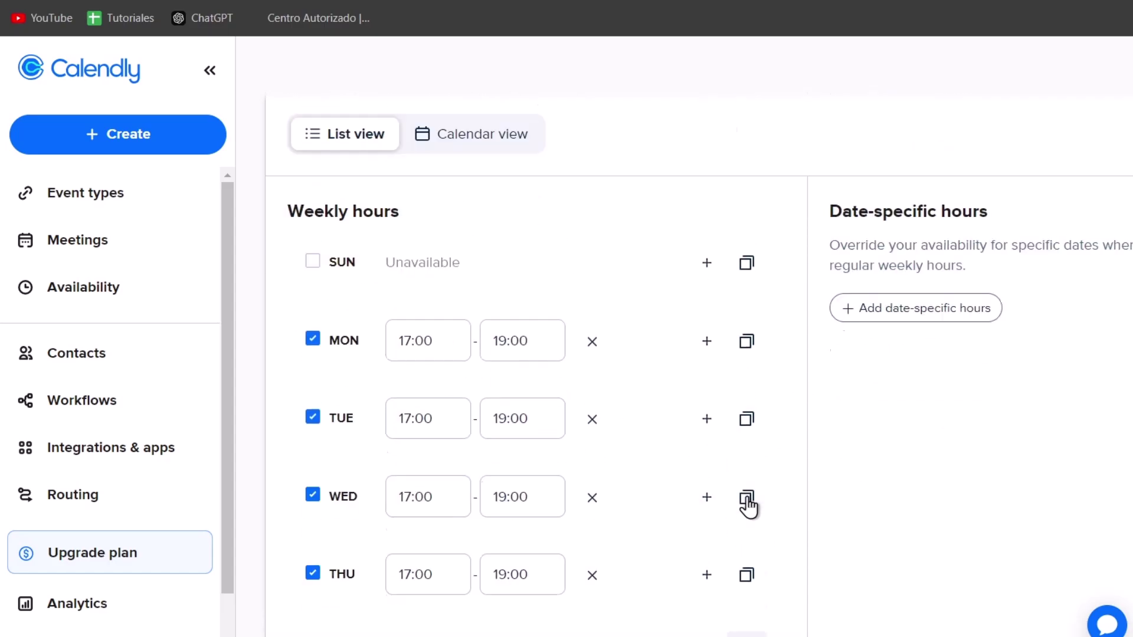
pyautogui.scroll(-5, 1013, 494)
pyautogui.click(951, 147)
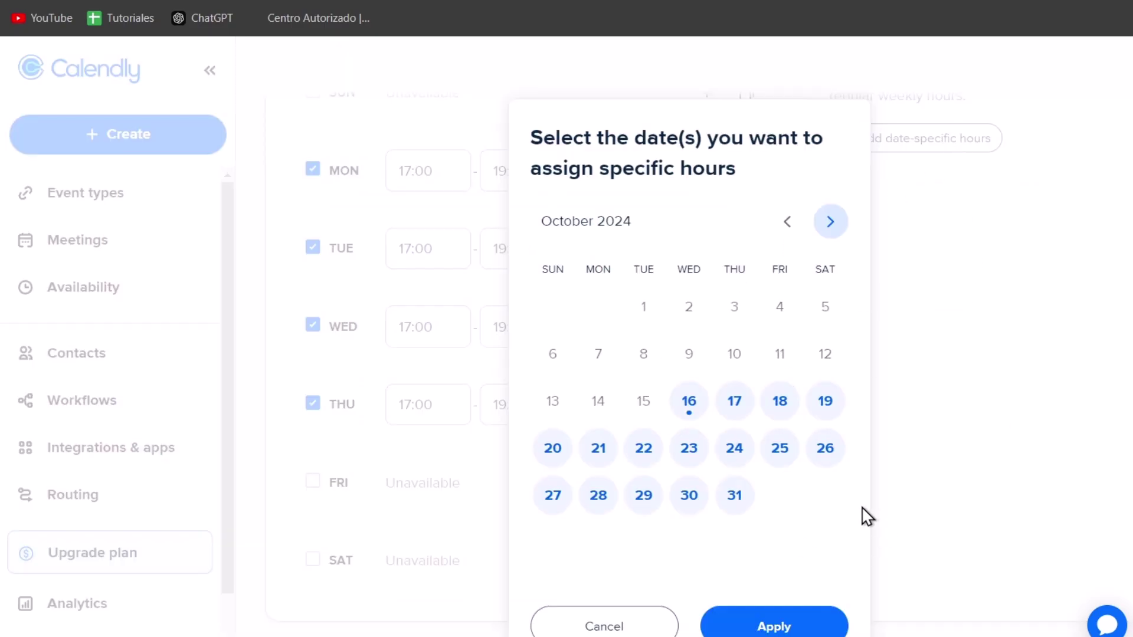
pyautogui.click(744, 499)
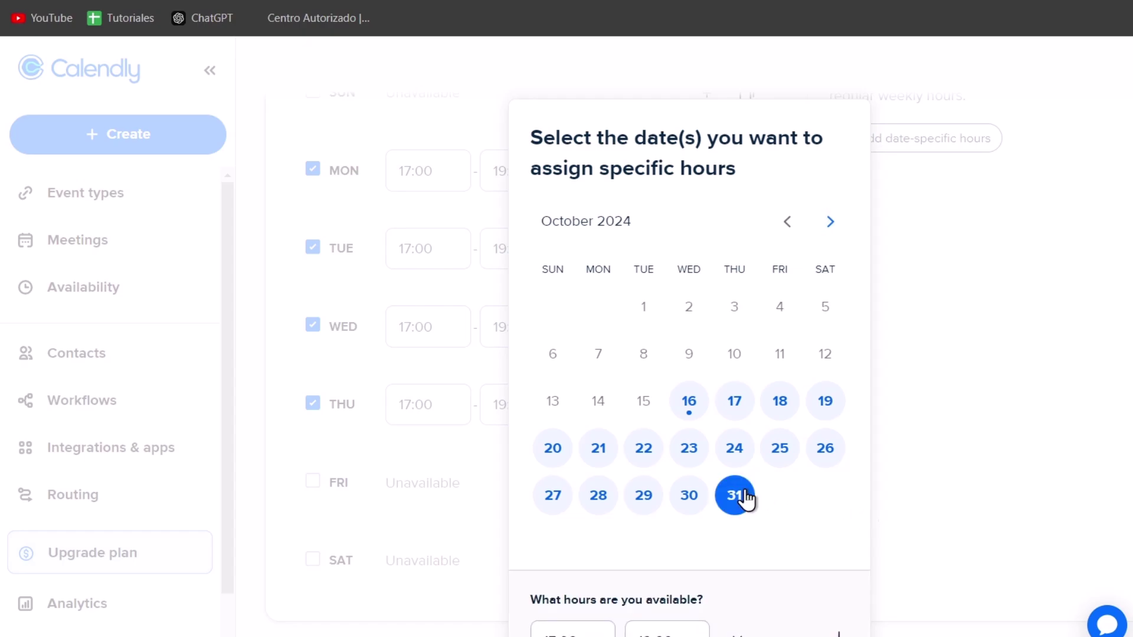
pyautogui.scroll(-3, 745, 499)
pyautogui.click(585, 463)
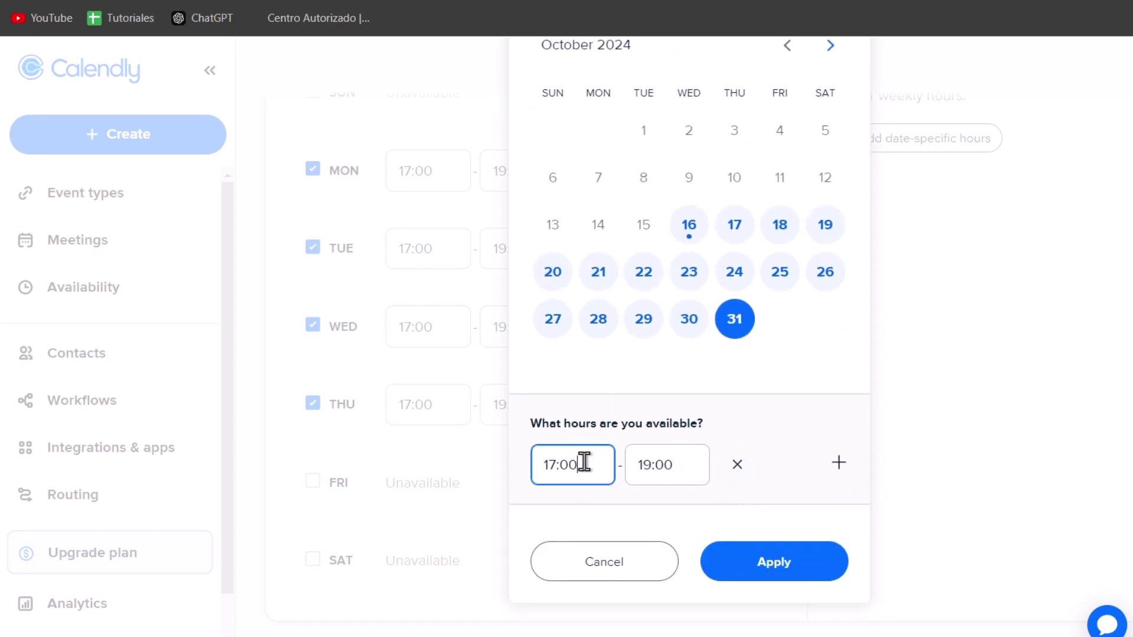
pyautogui.click(584, 508)
pyautogui.click(684, 457)
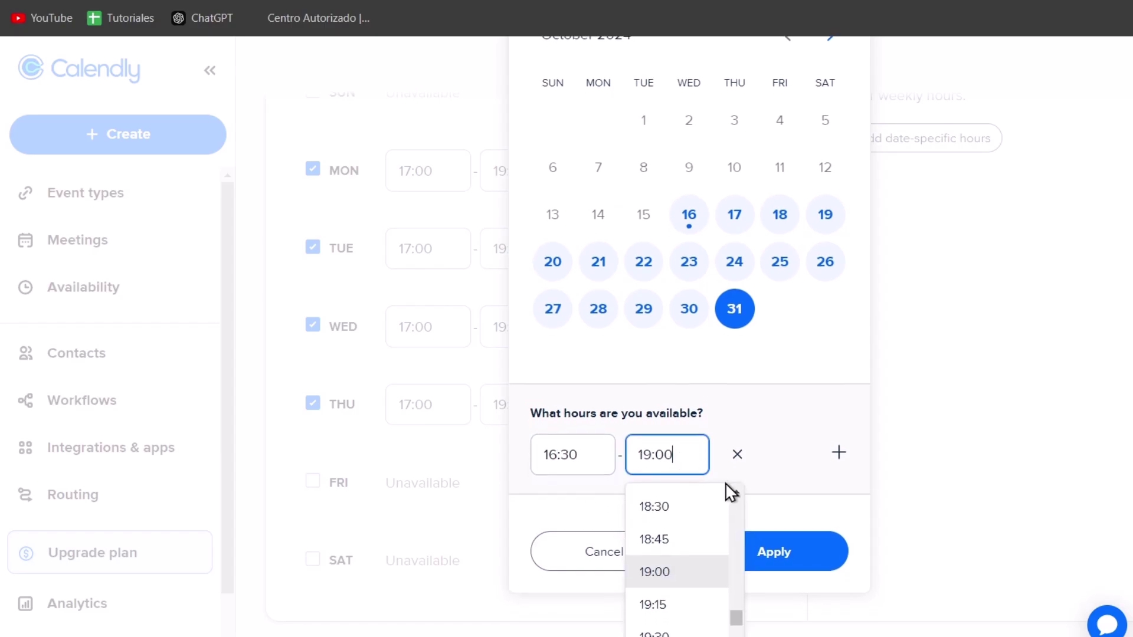
pyautogui.scroll(-5, 687, 590)
pyautogui.click(661, 501)
pyautogui.click(779, 553)
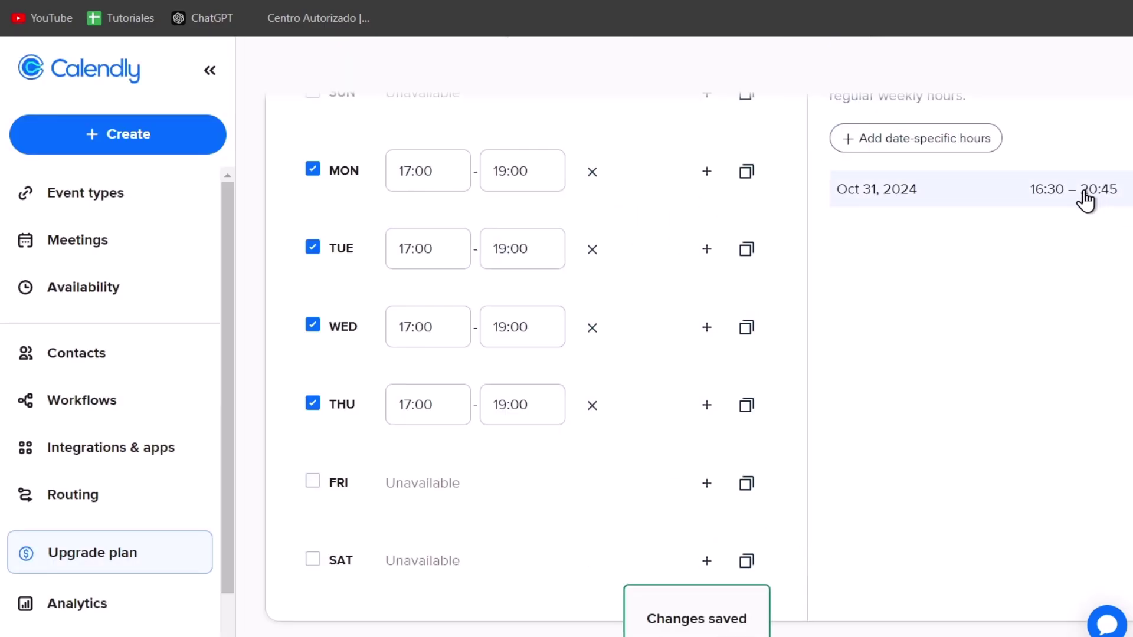
# Step: Cancel the New schedule dialog and switch on the Mexico toggle in the Holidays settings
pyautogui.scroll(-2, 1032, 405)
pyautogui.scroll(10, 1041, 475)
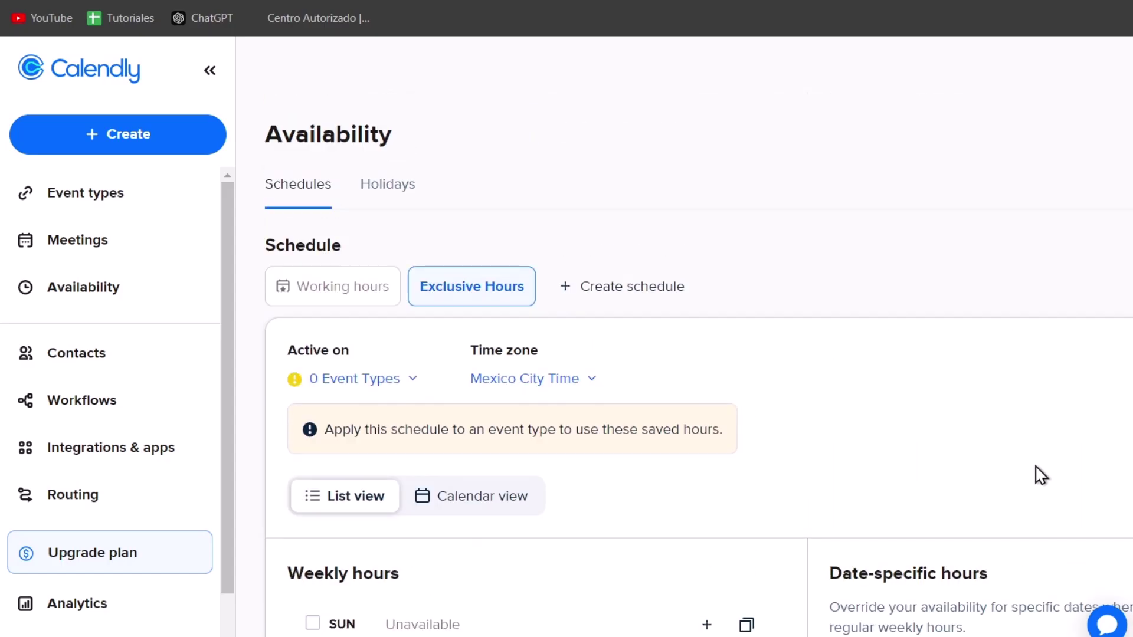
pyautogui.click(635, 292)
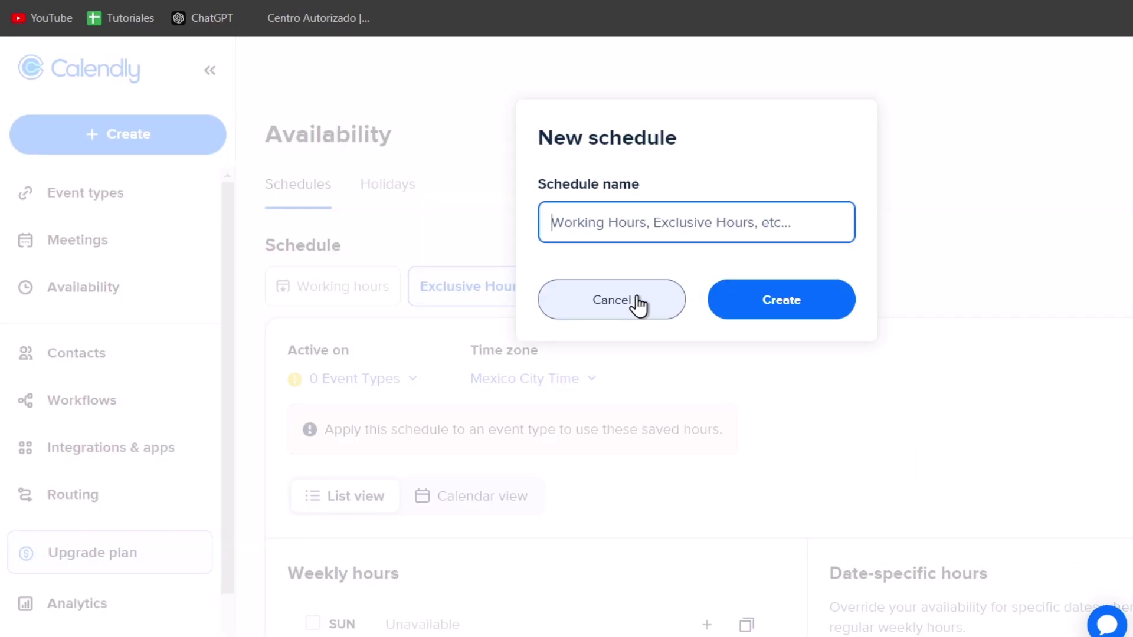
pyautogui.click(634, 296)
pyautogui.click(387, 184)
pyautogui.scroll(-4, 442, 395)
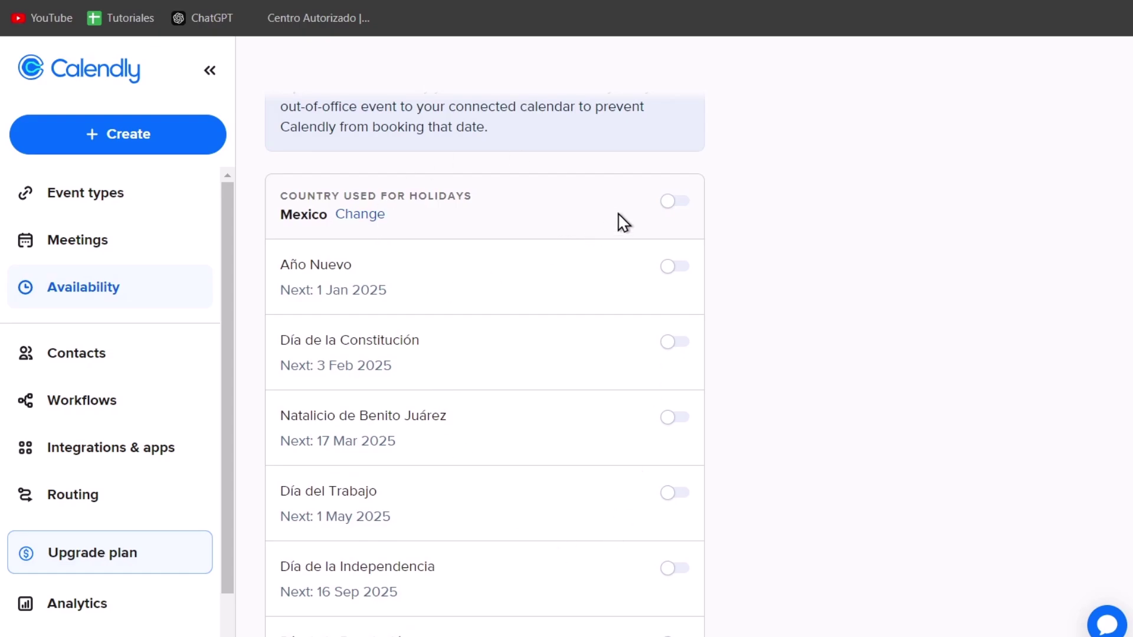
pyautogui.click(678, 205)
pyautogui.scroll(-3, 701, 277)
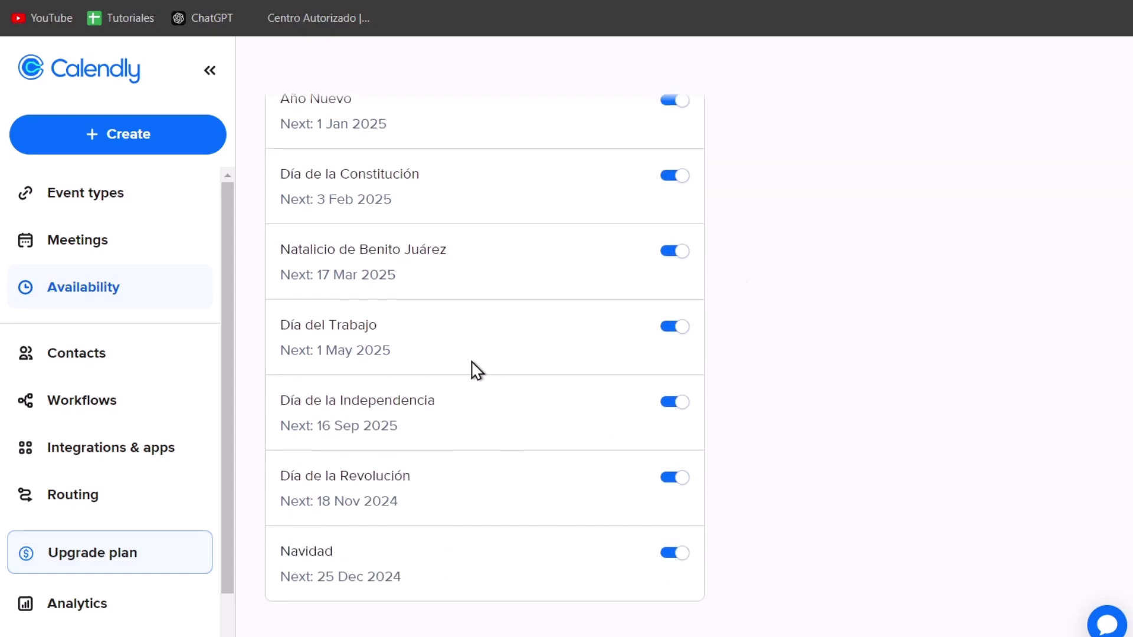
pyautogui.scroll(8, 477, 370)
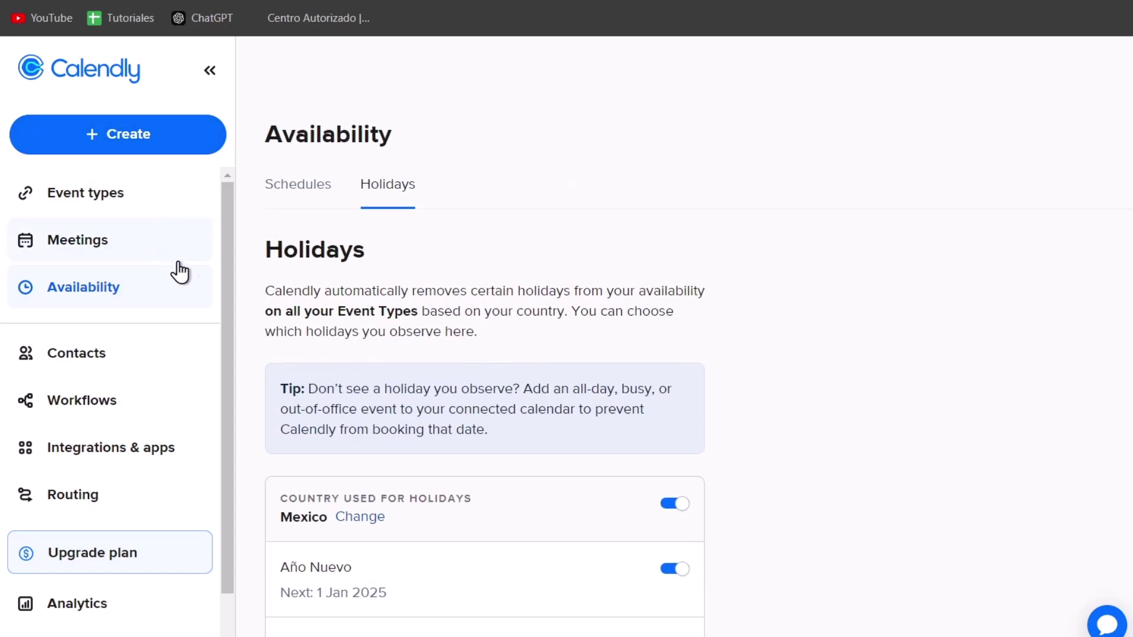
# Step: Start a new One-on-One event type and open its Choose a host dropdown
pyautogui.click(316, 184)
pyautogui.click(144, 152)
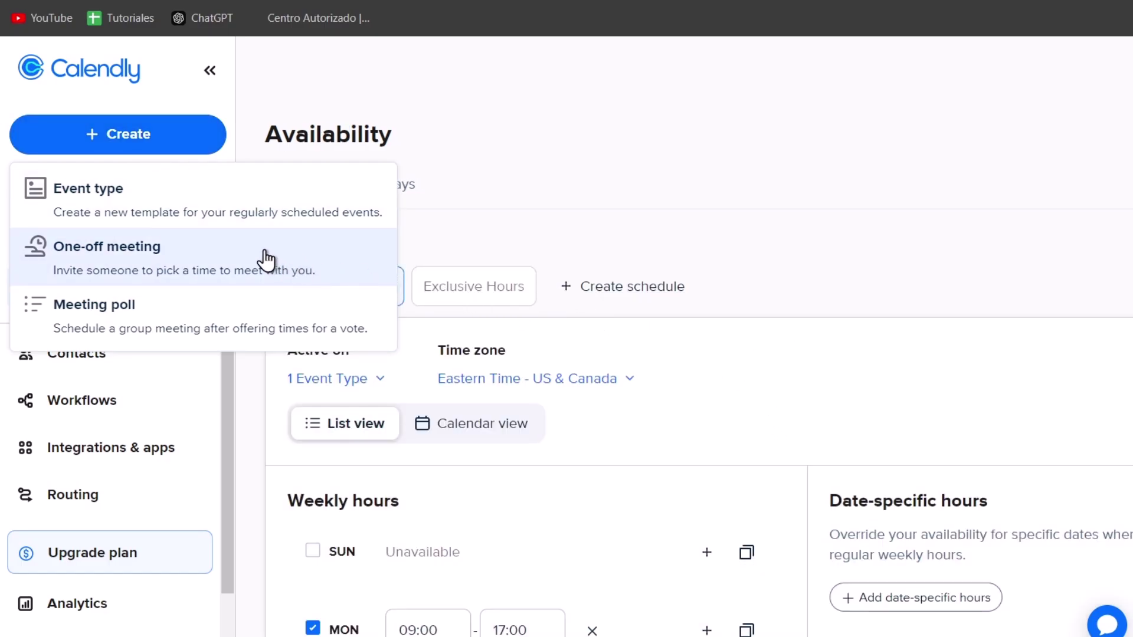
pyautogui.click(248, 213)
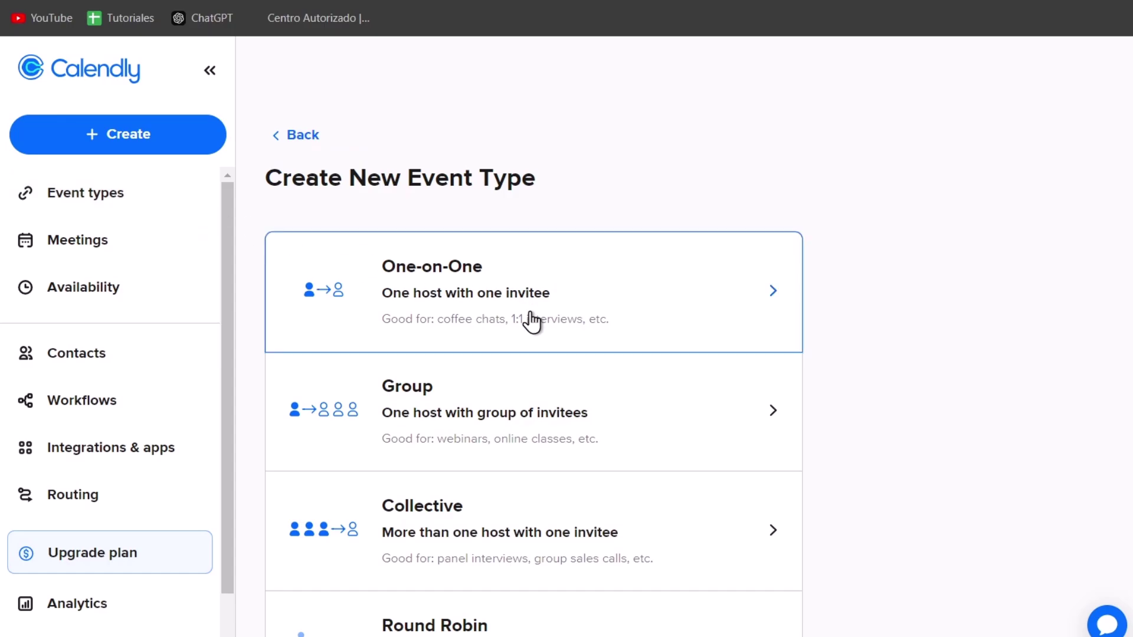
pyautogui.scroll(-5, 529, 417)
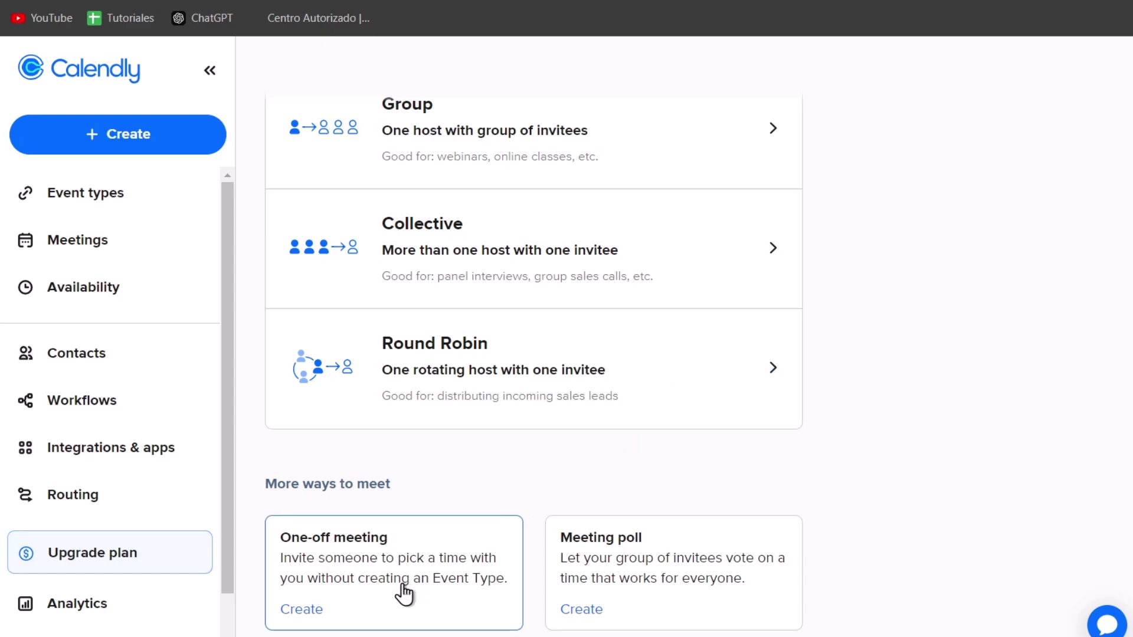
pyautogui.scroll(5, 404, 595)
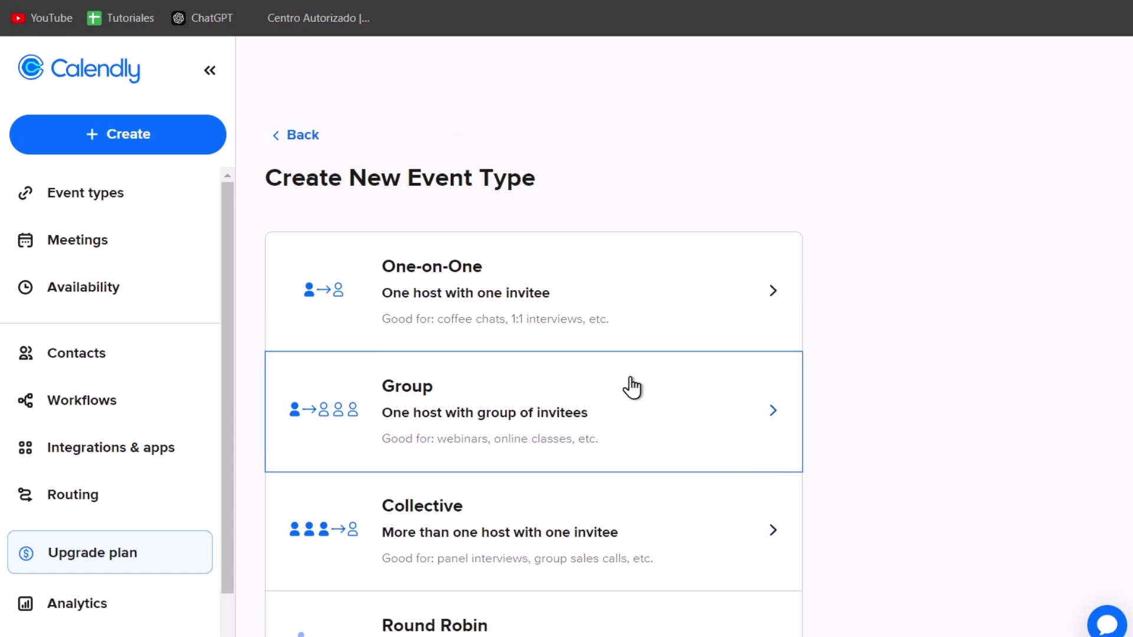
pyautogui.click(608, 336)
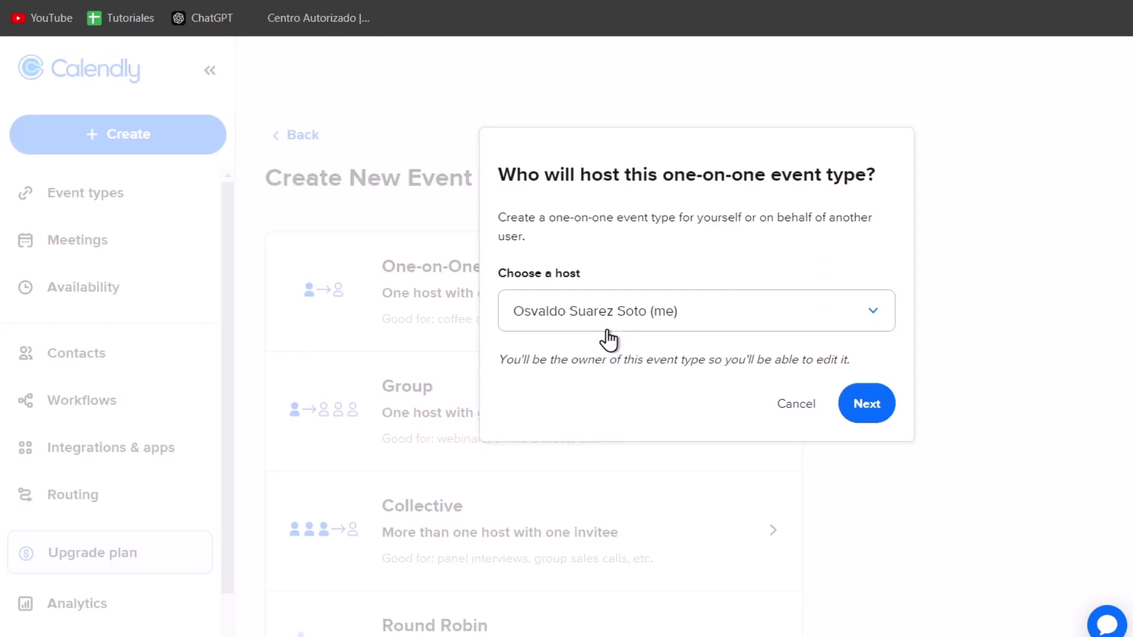
pyautogui.click(651, 328)
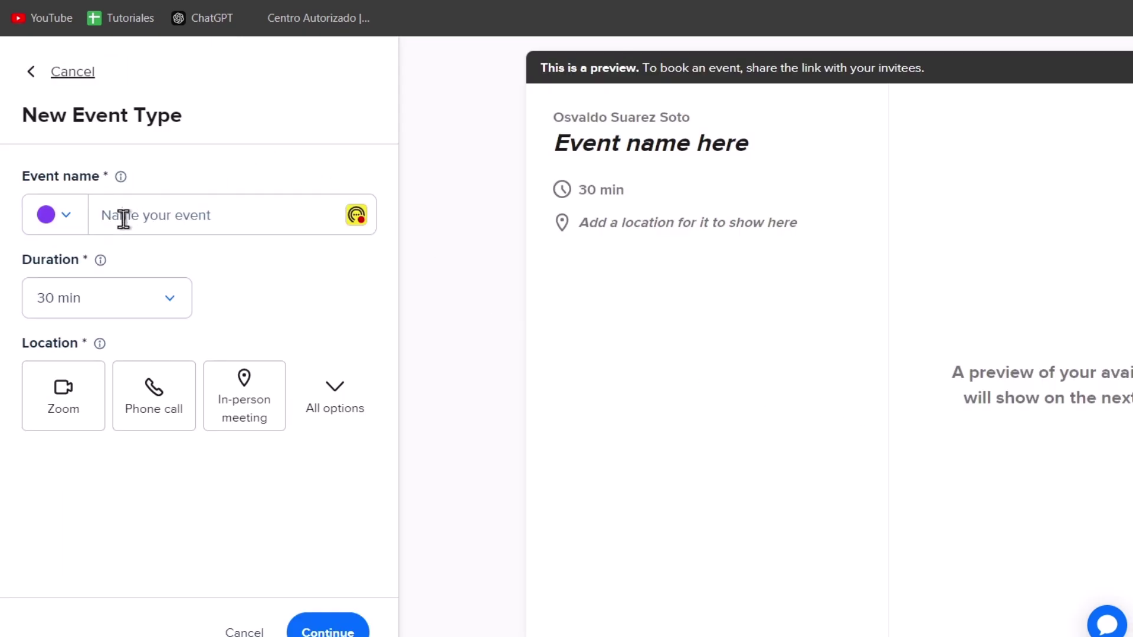
# Step: Make the event colour green and name the event 'Consultation'
pyautogui.click(73, 222)
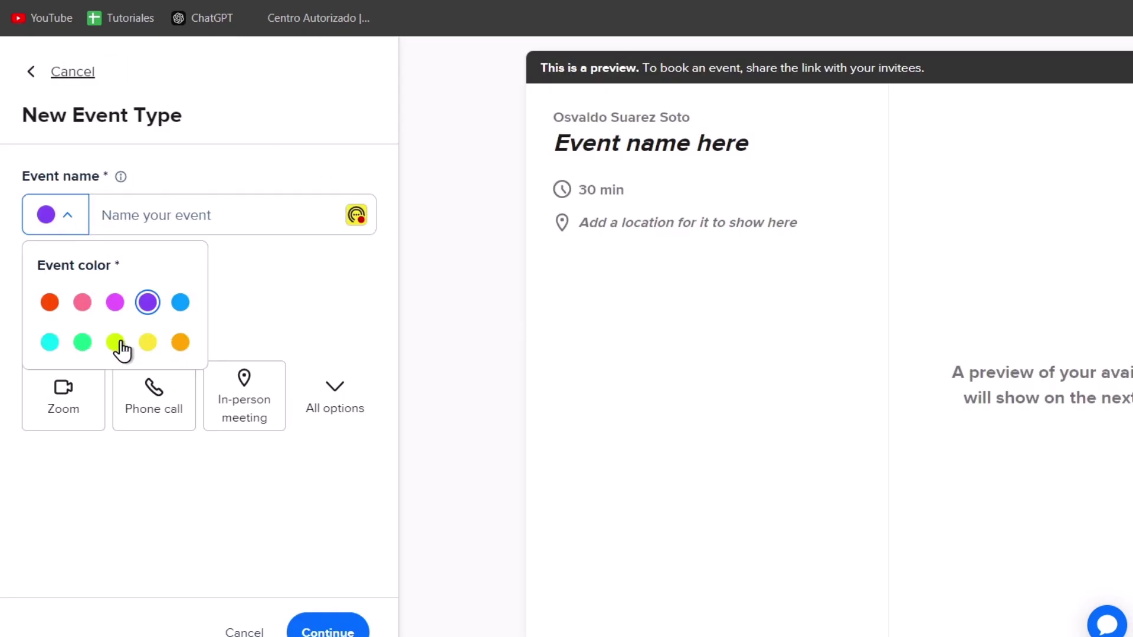
pyautogui.click(82, 343)
pyautogui.click(188, 224)
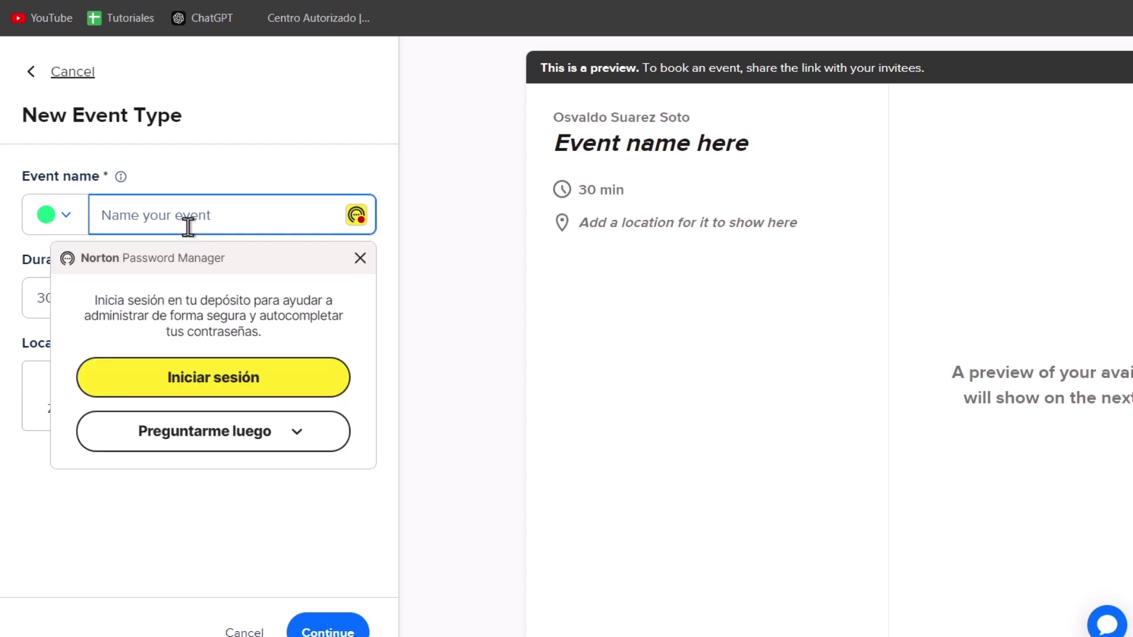
pyautogui.write('Consu')
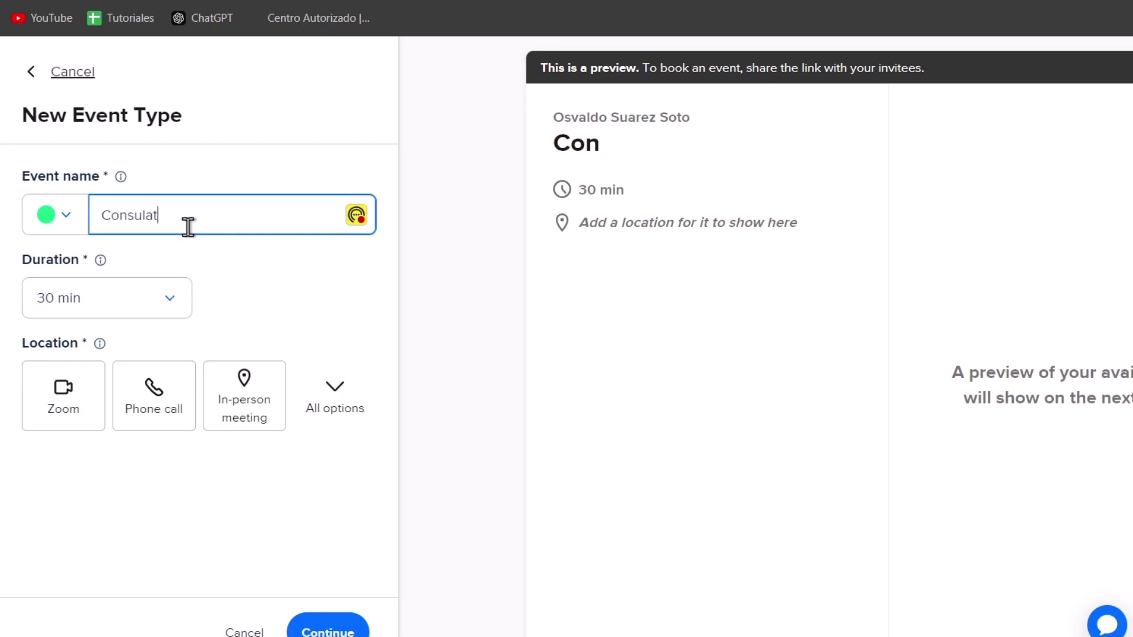
pyautogui.write('lat')
pyautogui.press('BackSpace')
pyautogui.press('BackSpace')
pyautogui.press('BackSpace')
pyautogui.write('tation')
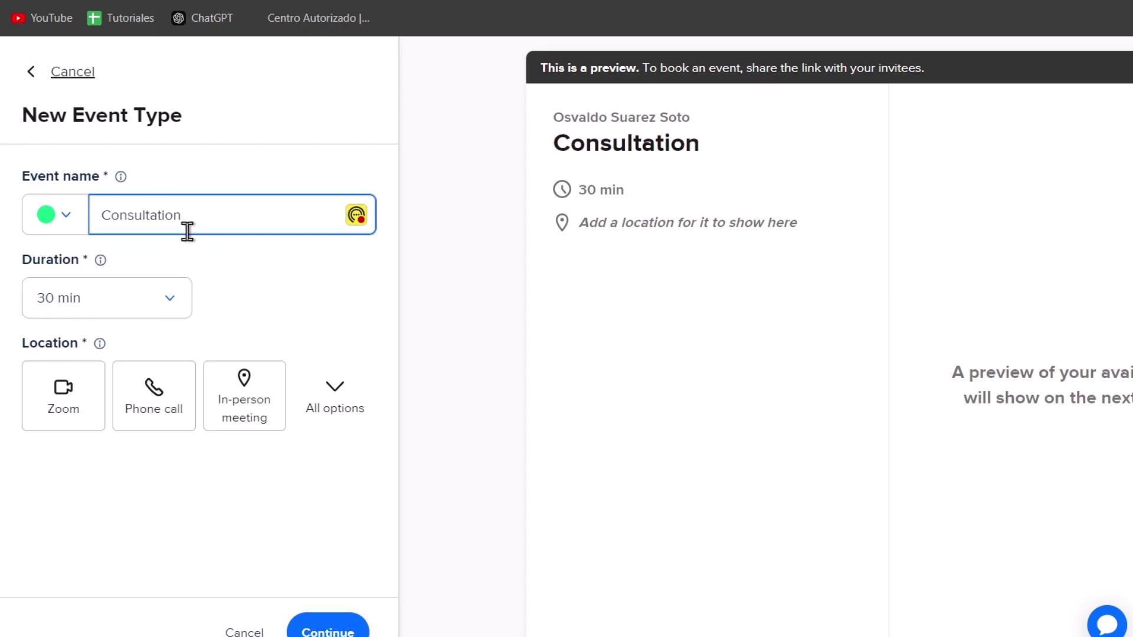
# Step: Set the duration to 60 min and use Zoom as the meeting location
pyautogui.click(152, 301)
pyautogui.click(135, 458)
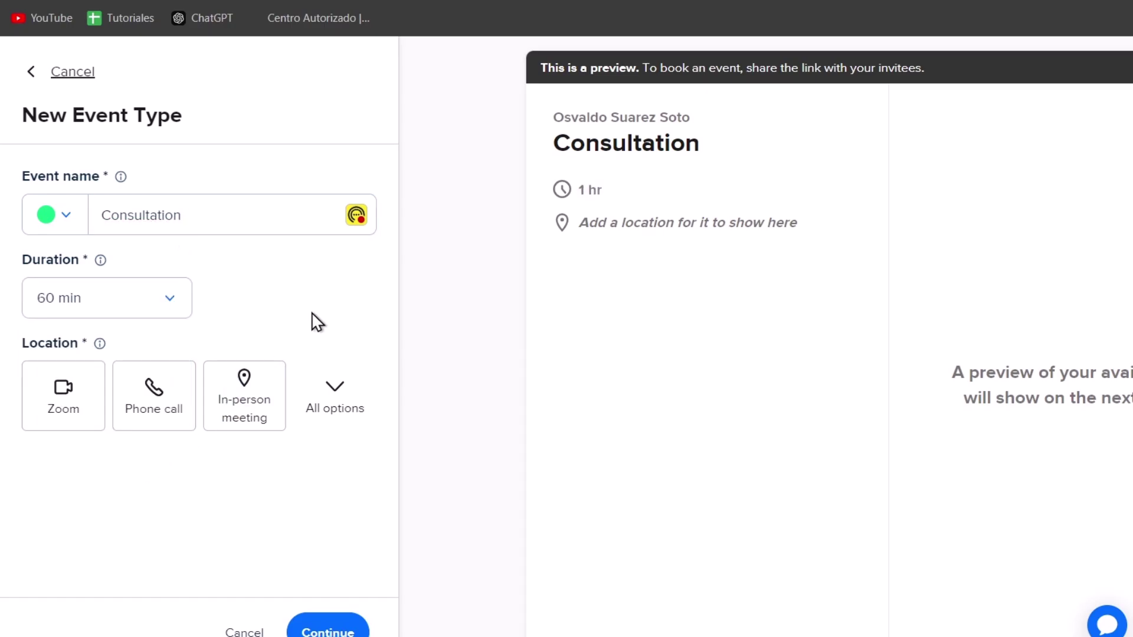
pyautogui.click(130, 412)
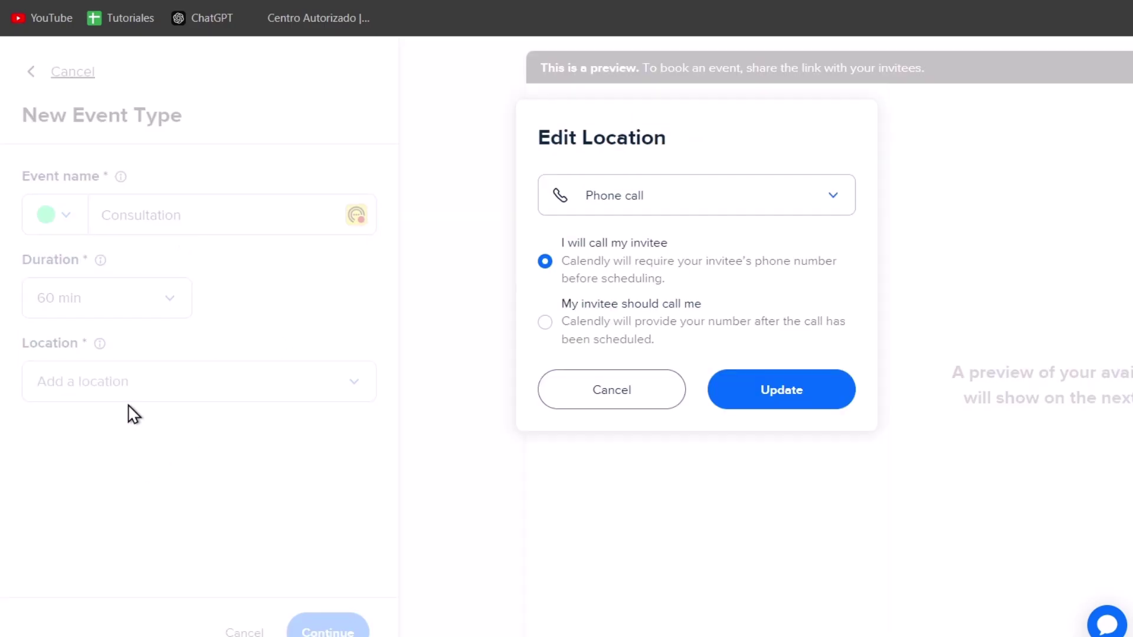
pyautogui.click(650, 407)
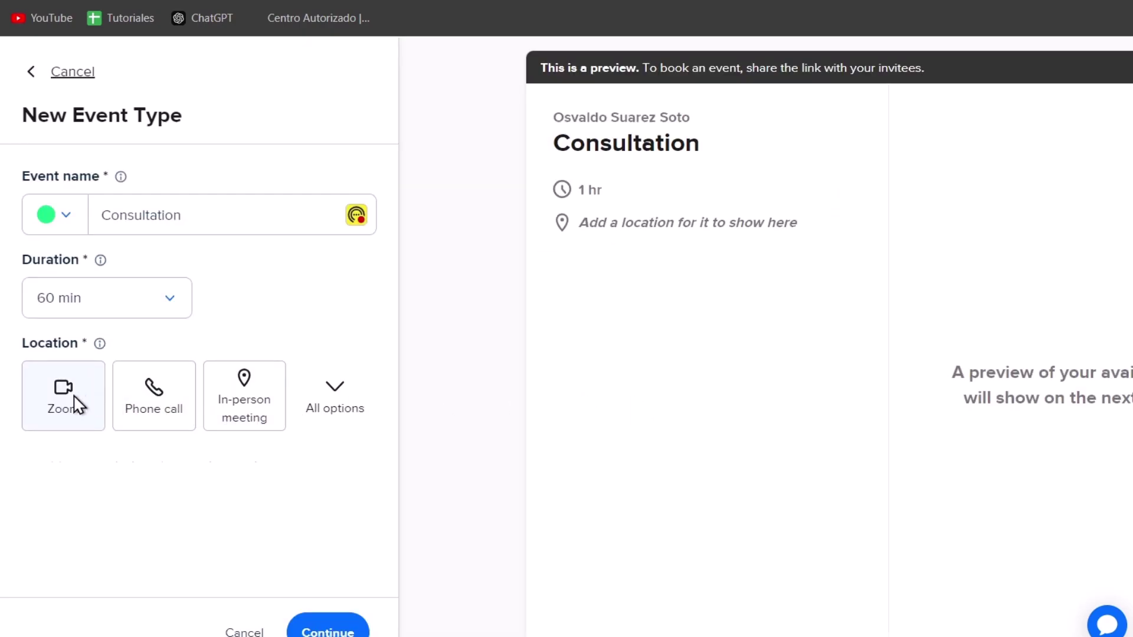
pyautogui.click(81, 398)
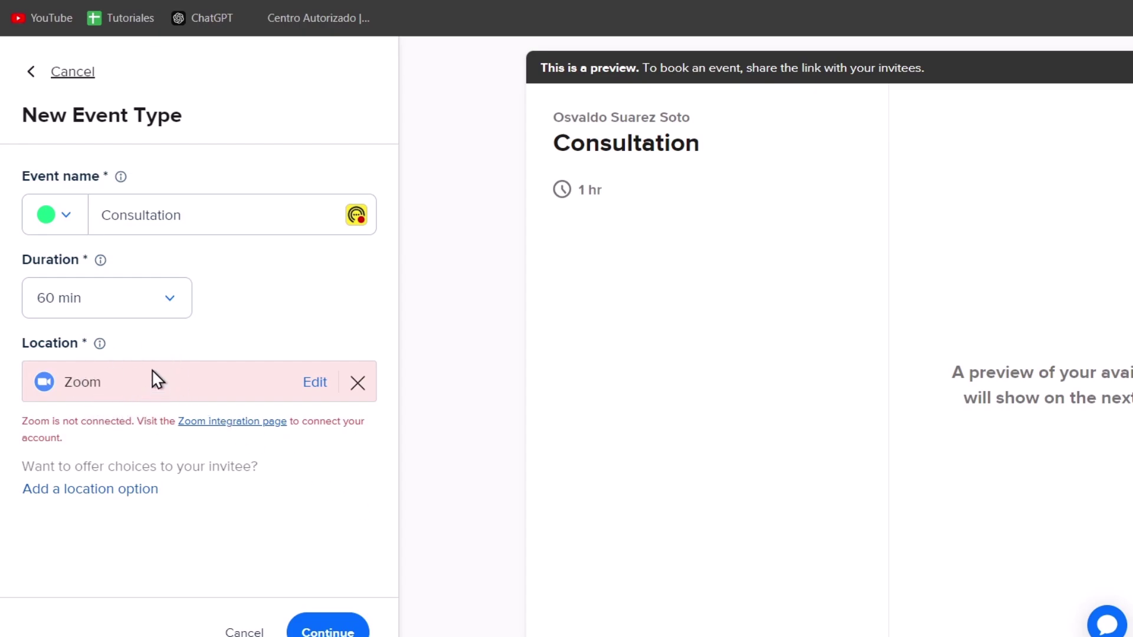
# Step: Open the Zoom integration in a new tab from Integrations & apps and begin connecting it
pyautogui.rightClick(232, 421)
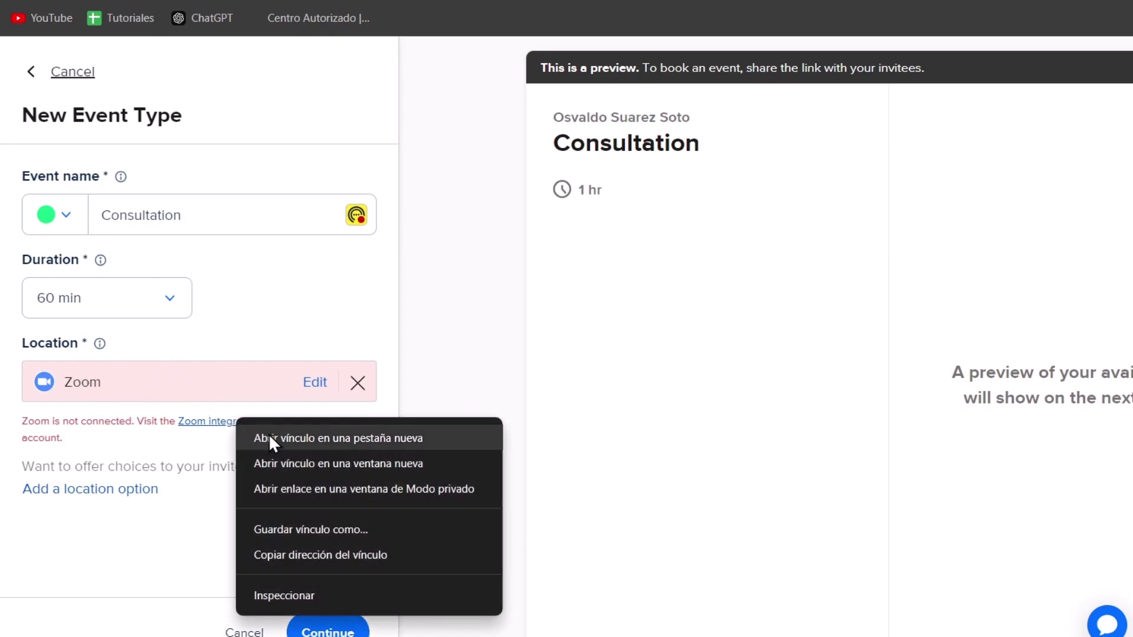
pyautogui.click(269, 437)
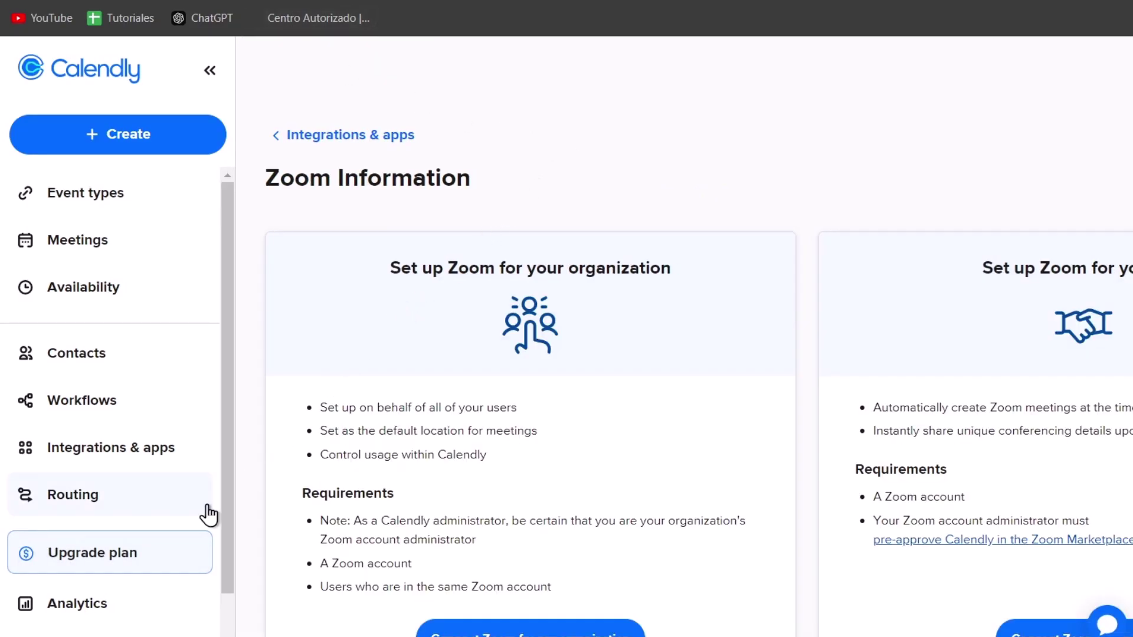
pyautogui.click(127, 448)
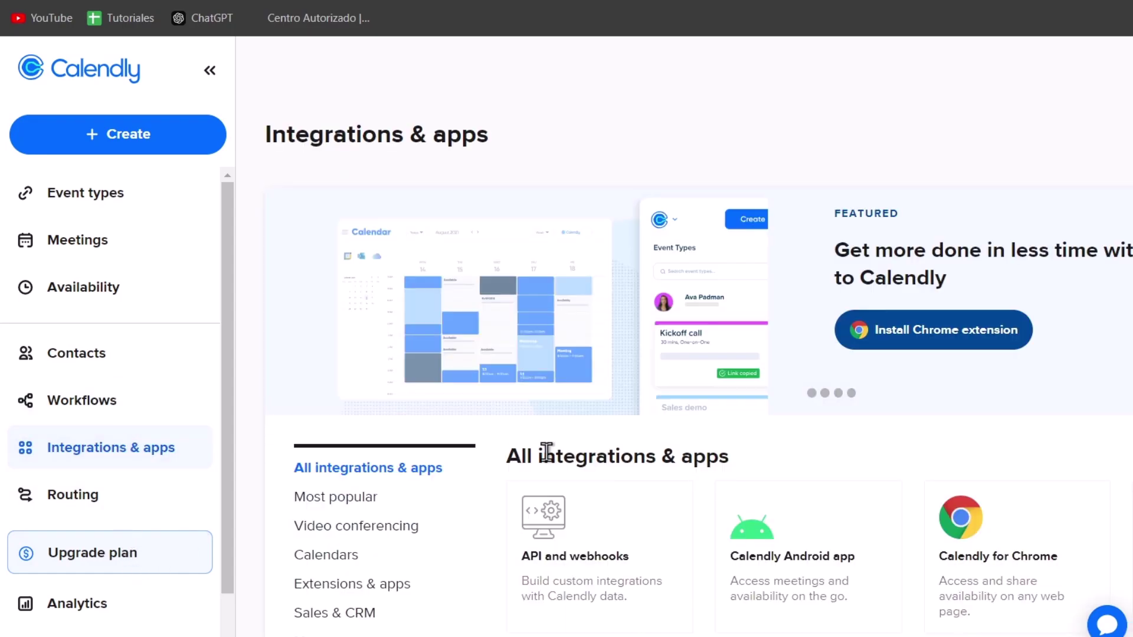
pyautogui.scroll(-15, 547, 455)
pyautogui.click(996, 437)
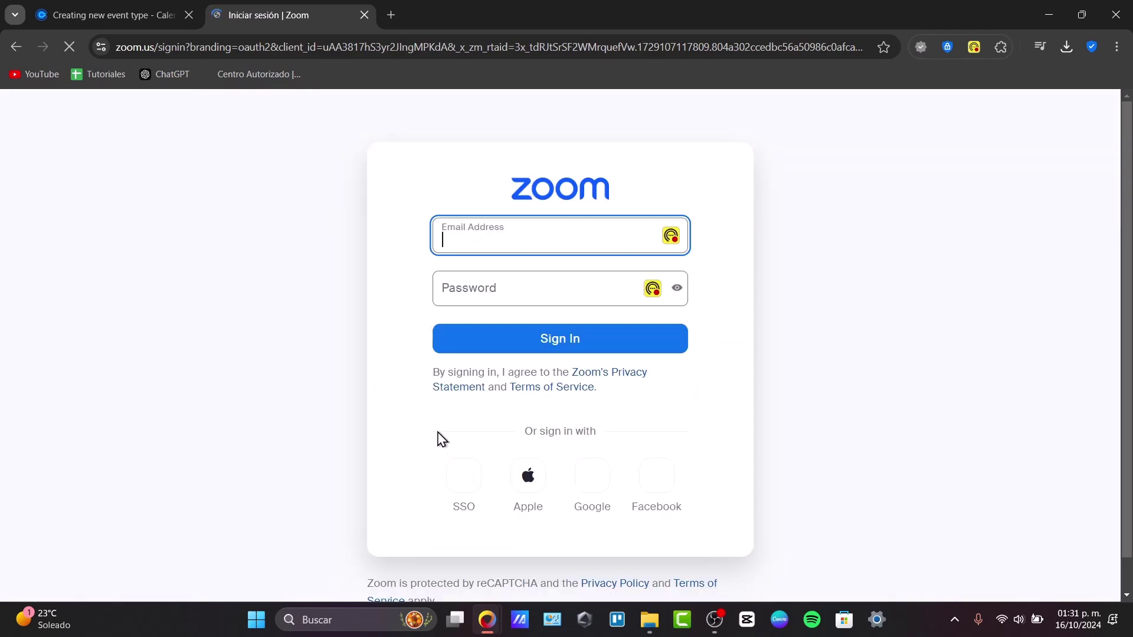
# Step: Sign in to Zoom with a Google account and authorize Calendly with the shared permissions
pyautogui.click(597, 470)
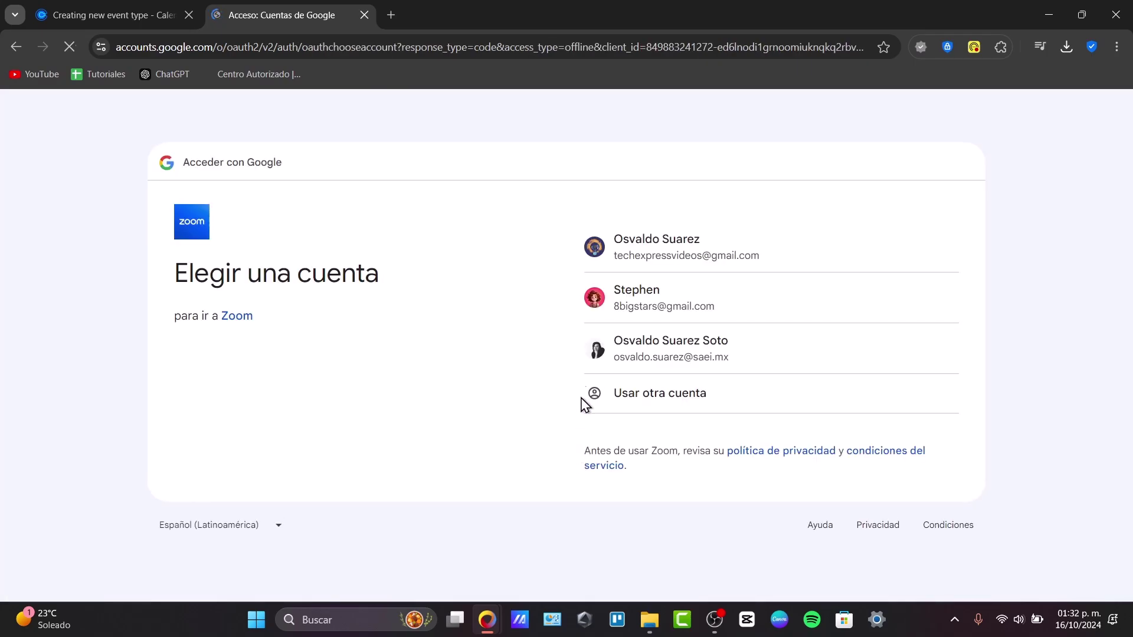
pyautogui.click(640, 258)
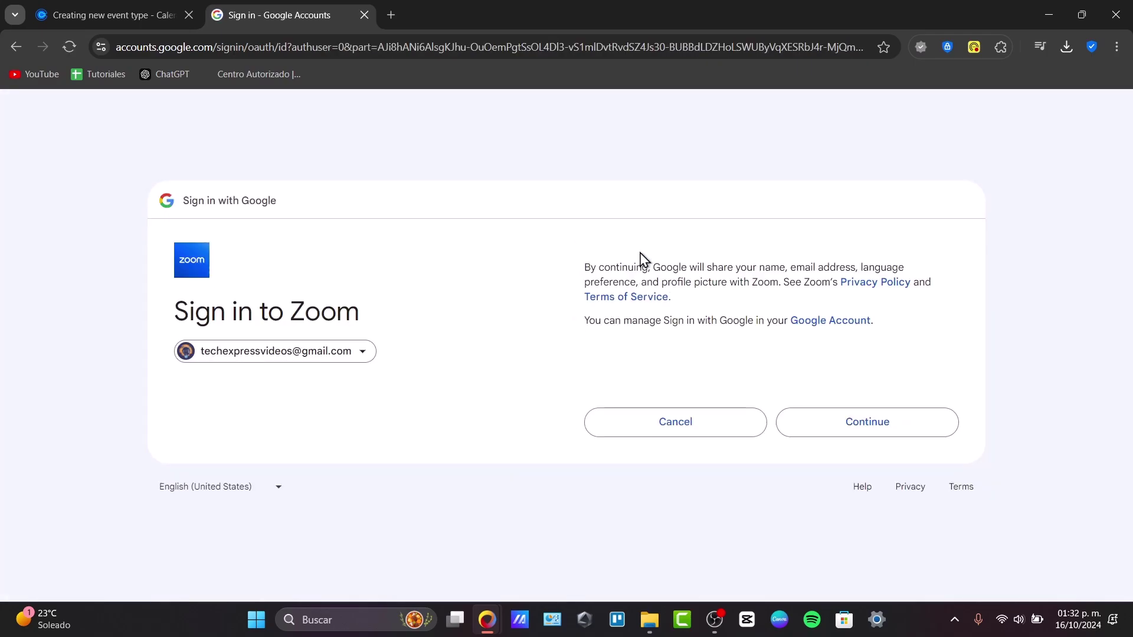
pyautogui.click(865, 423)
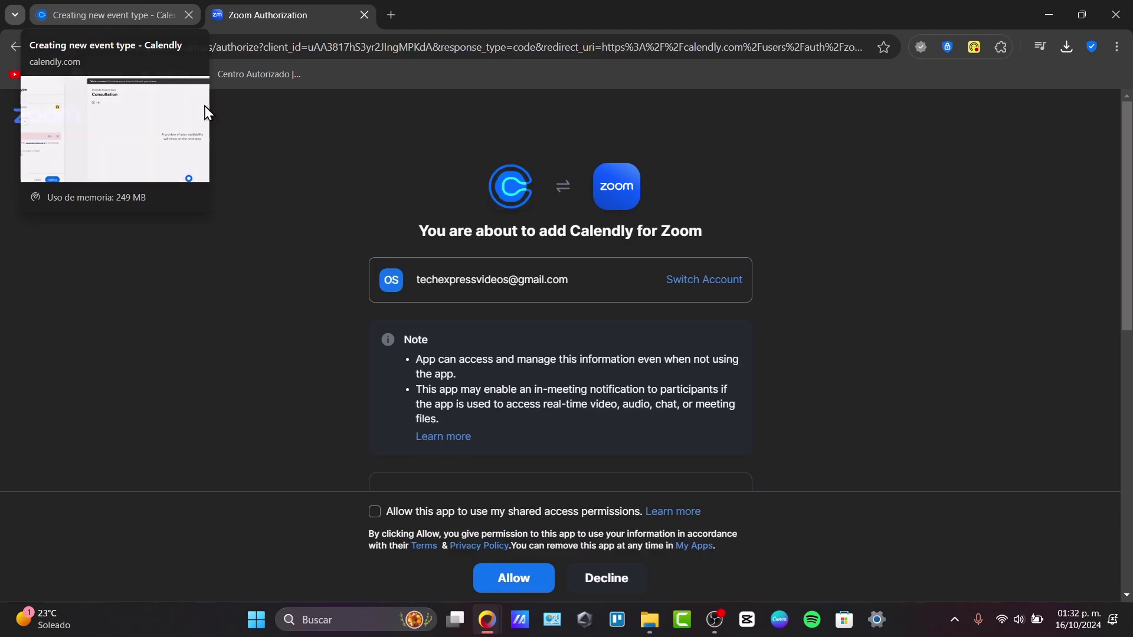
pyautogui.click(485, 511)
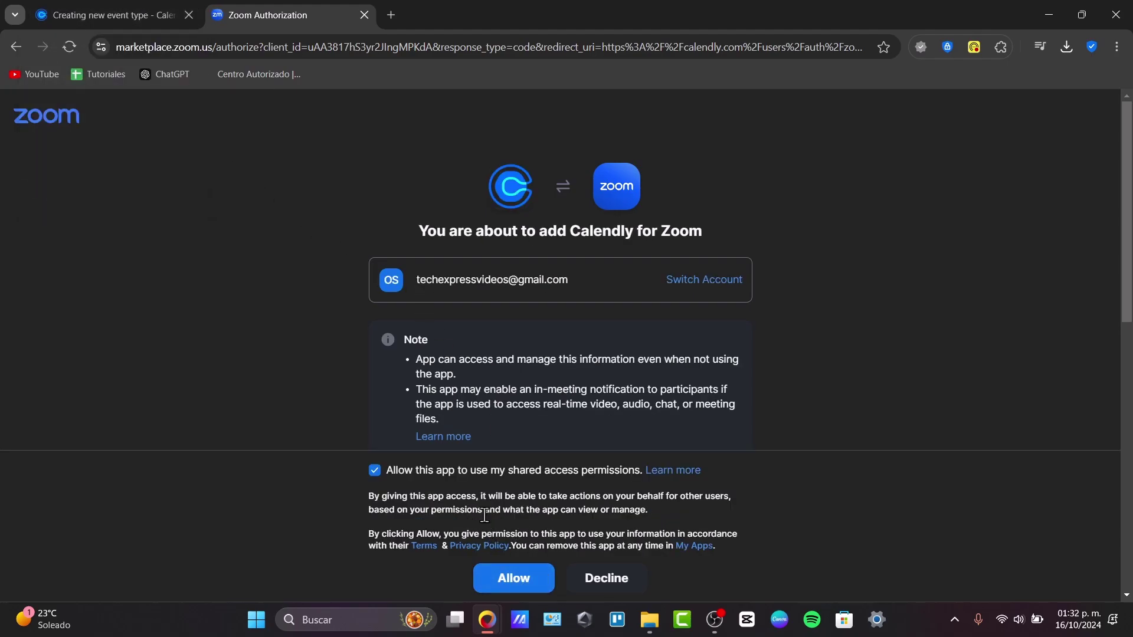
pyautogui.click(513, 579)
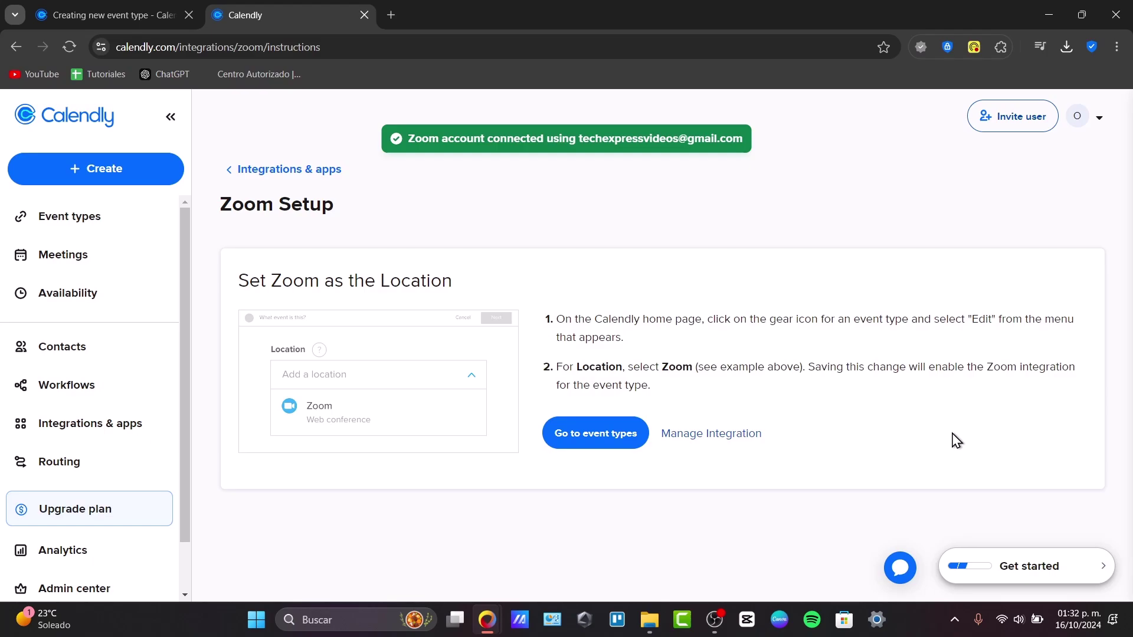
# Step: Finish creating the Consultation event type and dismiss the 'Your event type is ready!' popup
pyautogui.click(120, 8)
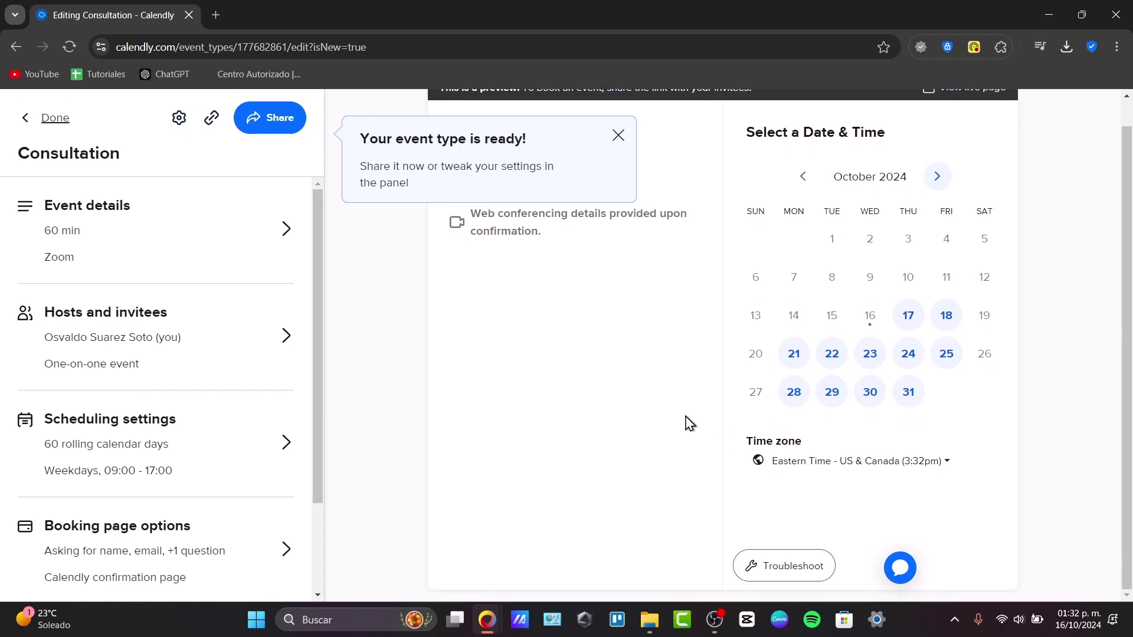
pyautogui.click(617, 137)
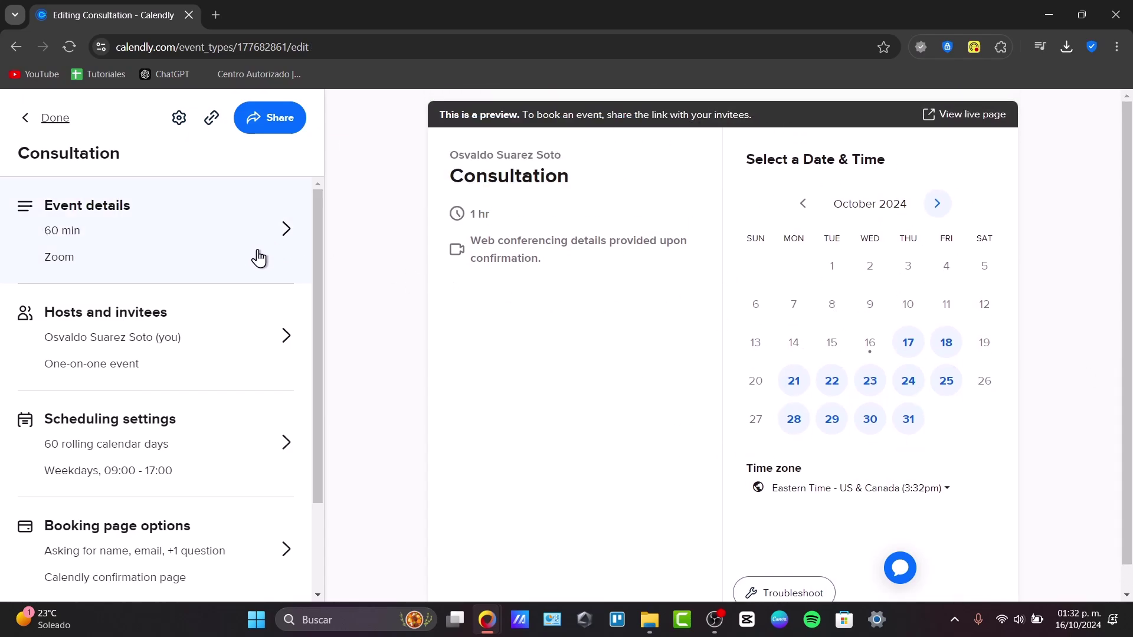
pyautogui.scroll(-2, 189, 374)
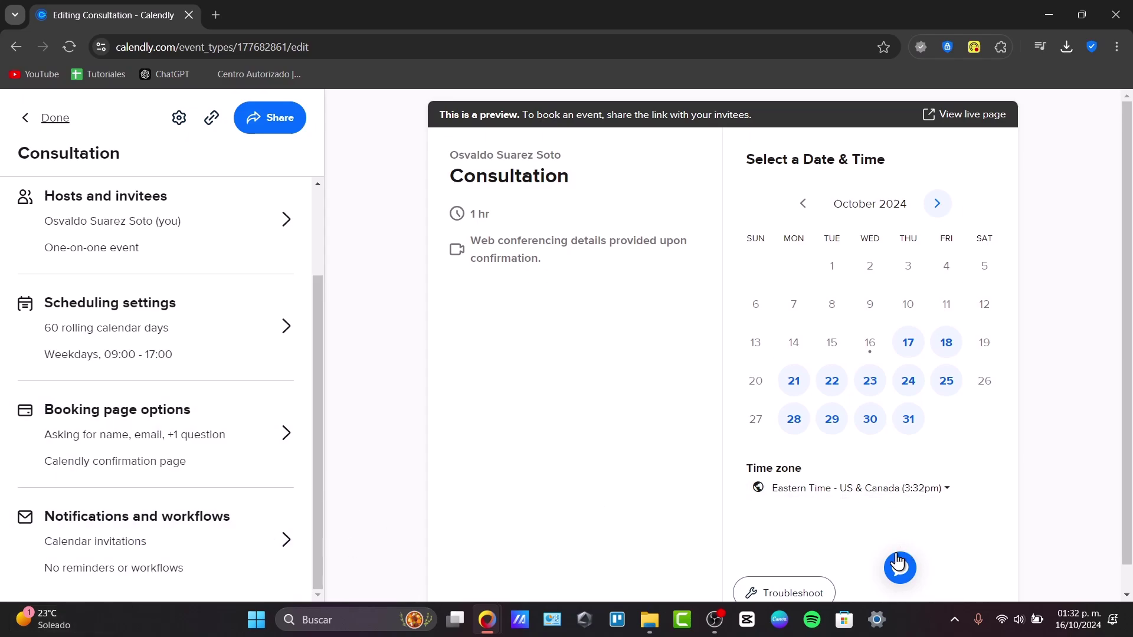
pyautogui.scroll(-1, 885, 566)
pyautogui.scroll(1, 948, 544)
# Step: Copy the Consultation booking link and load it in a new private browser window
pyautogui.click(222, 126)
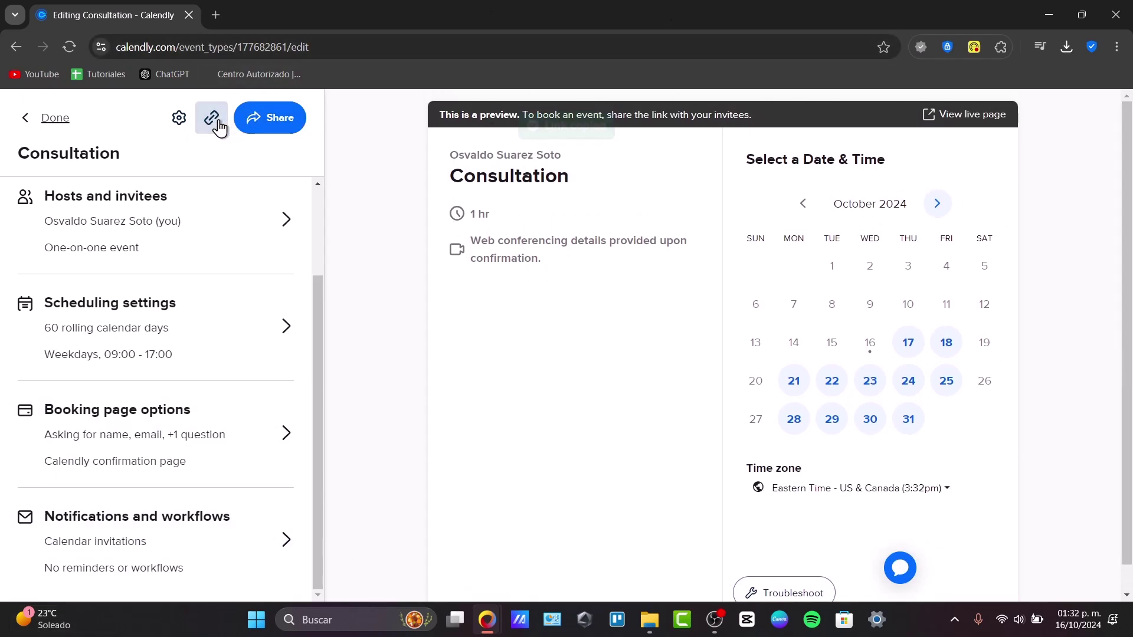
pyautogui.rightClick(487, 626)
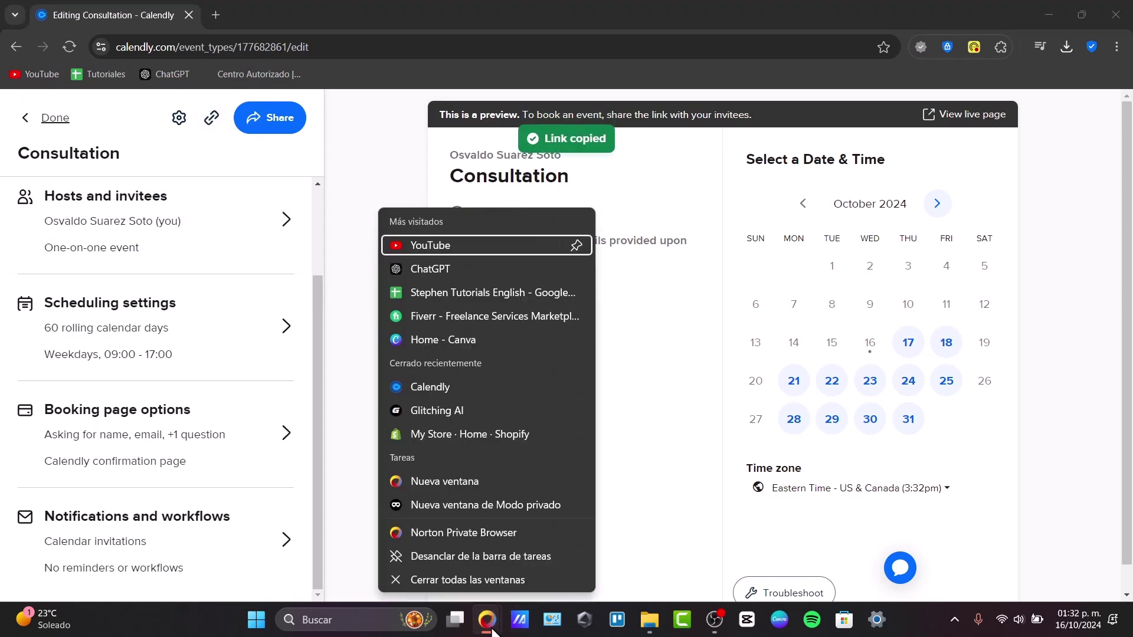
pyautogui.click(520, 511)
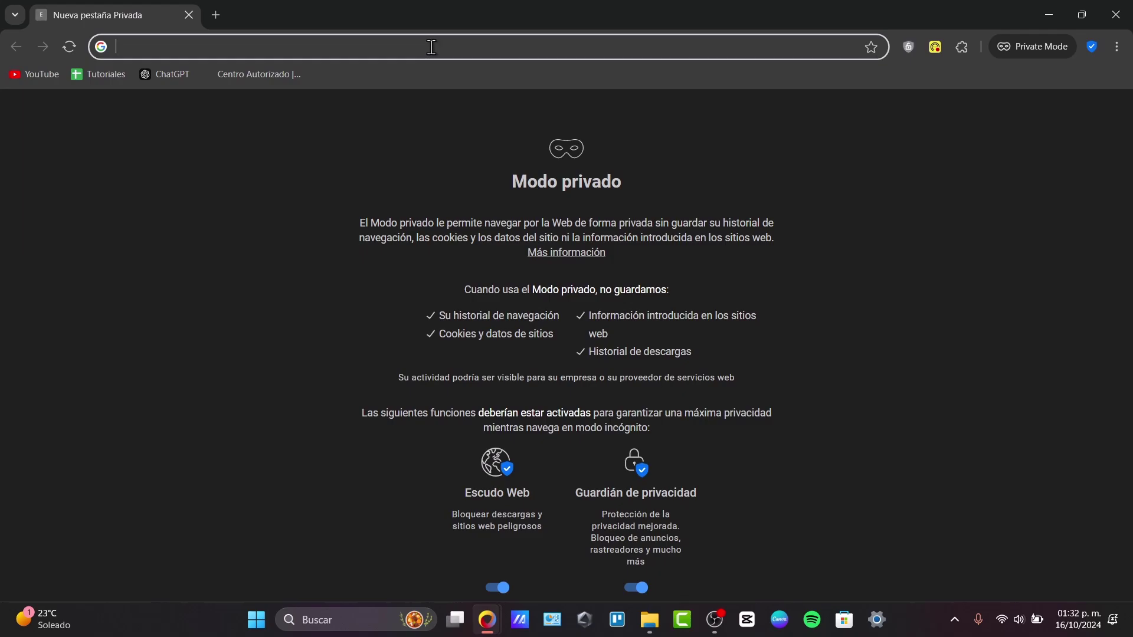
pyautogui.hotkey('ctrl', 'v')
pyautogui.press('Return')
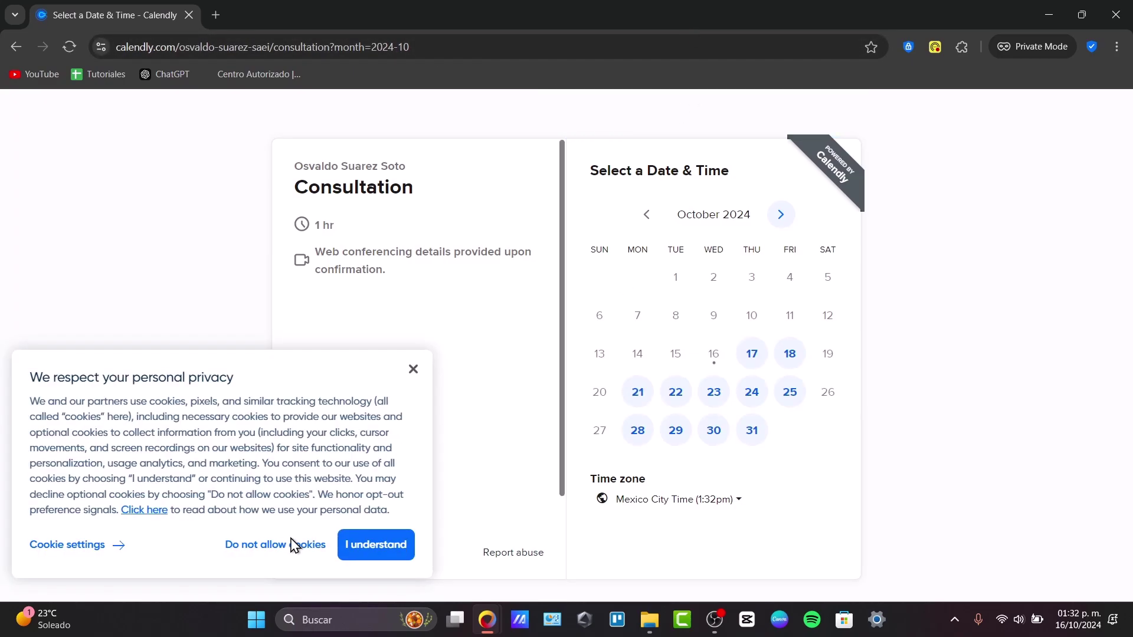
# Step: Accept the cookie privacy notice with 'I understand' and clear the stray text selection
pyautogui.click(359, 552)
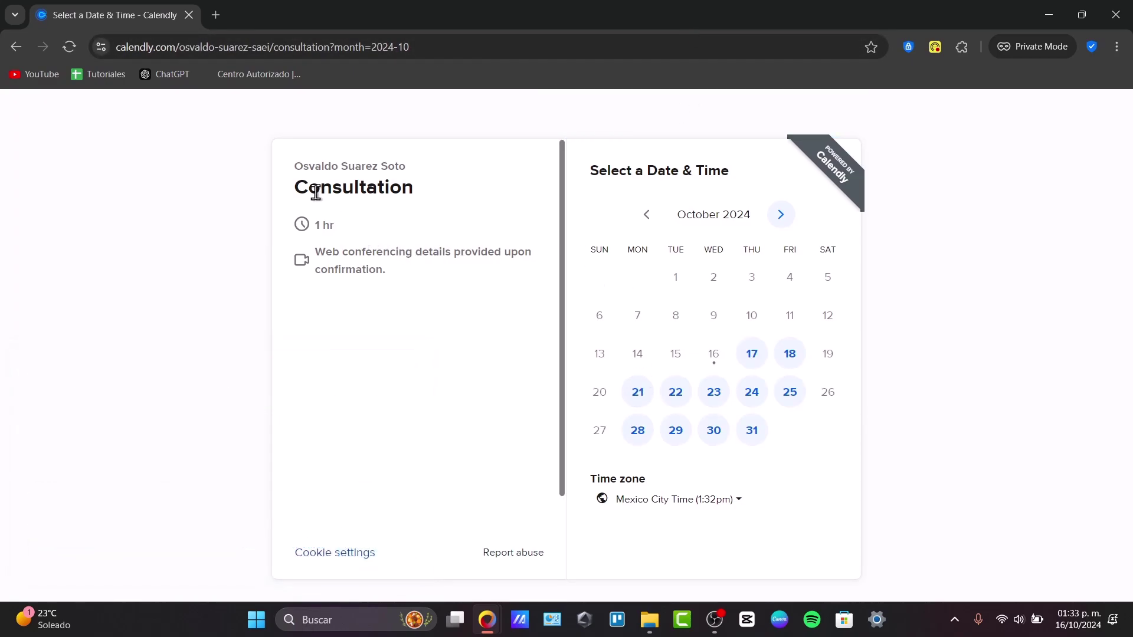
pyautogui.moveTo(315, 192); pyautogui.dragTo(504, 195)
pyautogui.moveTo(360, 231); pyautogui.dragTo(475, 281)
pyautogui.click(457, 292)
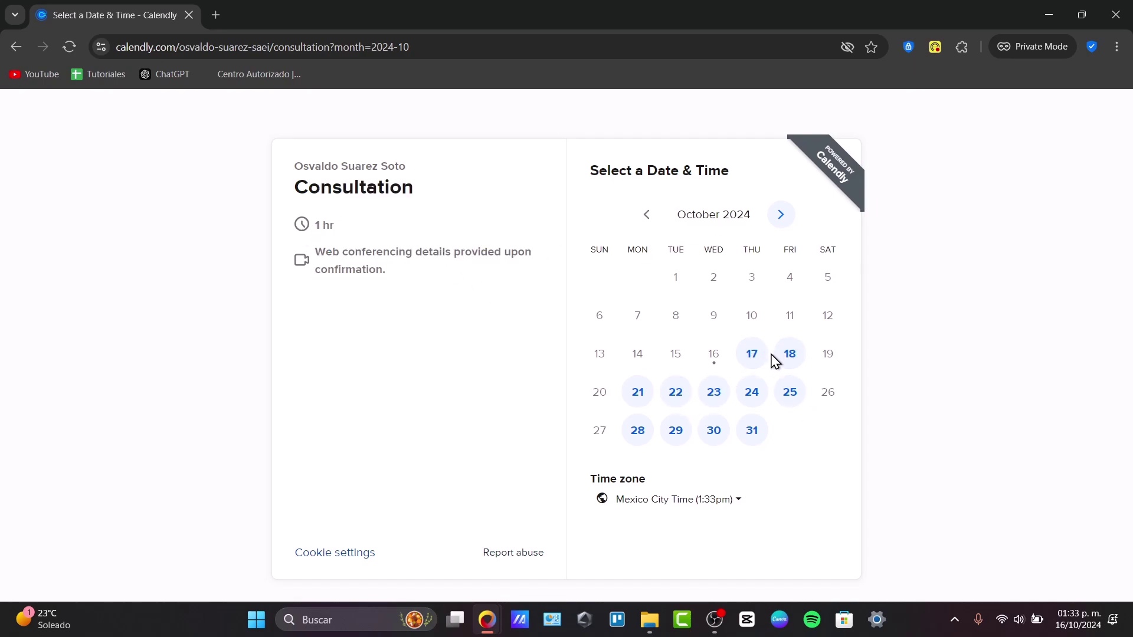
# Step: Choose Monday, October 21, 2024 and its 2:00pm time slot on the booking page
pyautogui.click(636, 401)
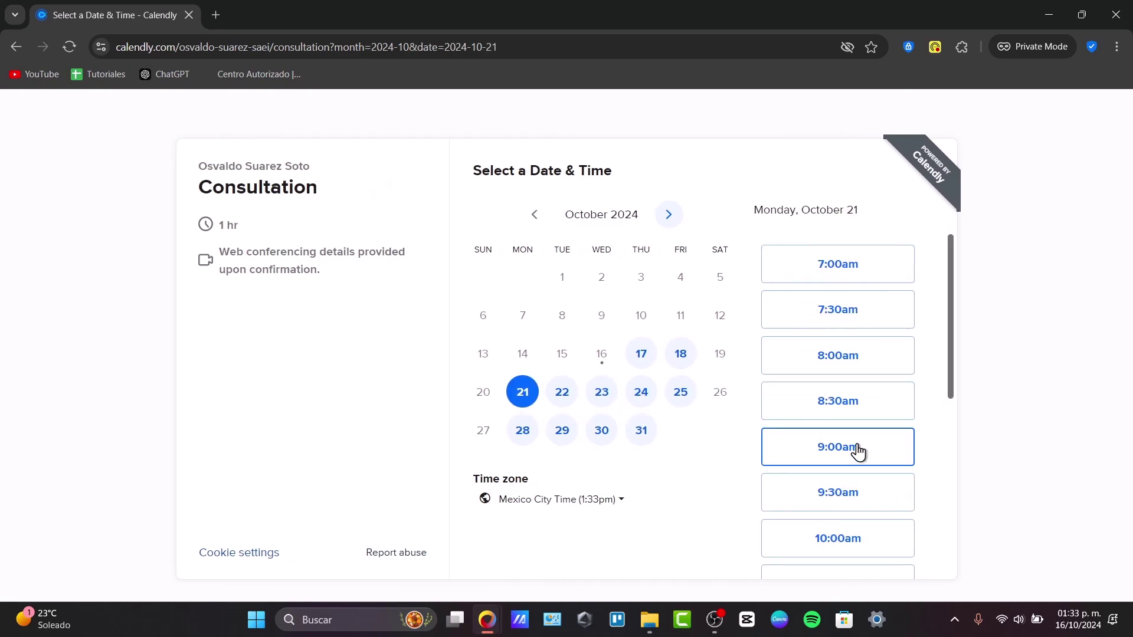
pyautogui.scroll(-5, 855, 452)
pyautogui.scroll(5, 860, 454)
pyautogui.scroll(-5, 858, 472)
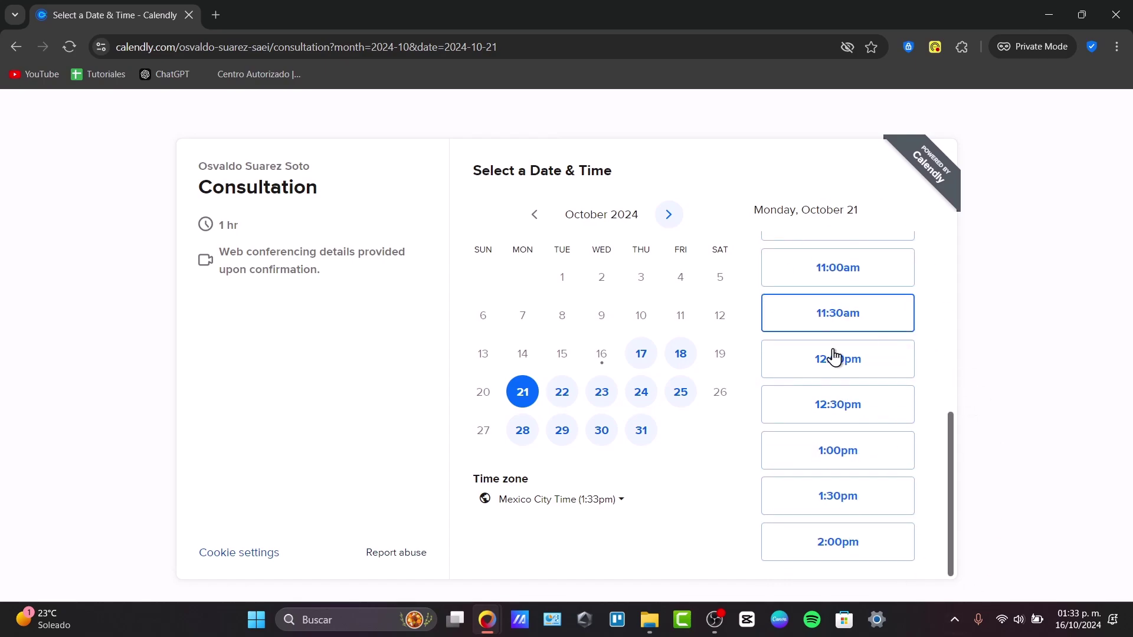
pyautogui.scroll(3, 856, 348)
pyautogui.scroll(2, 856, 348)
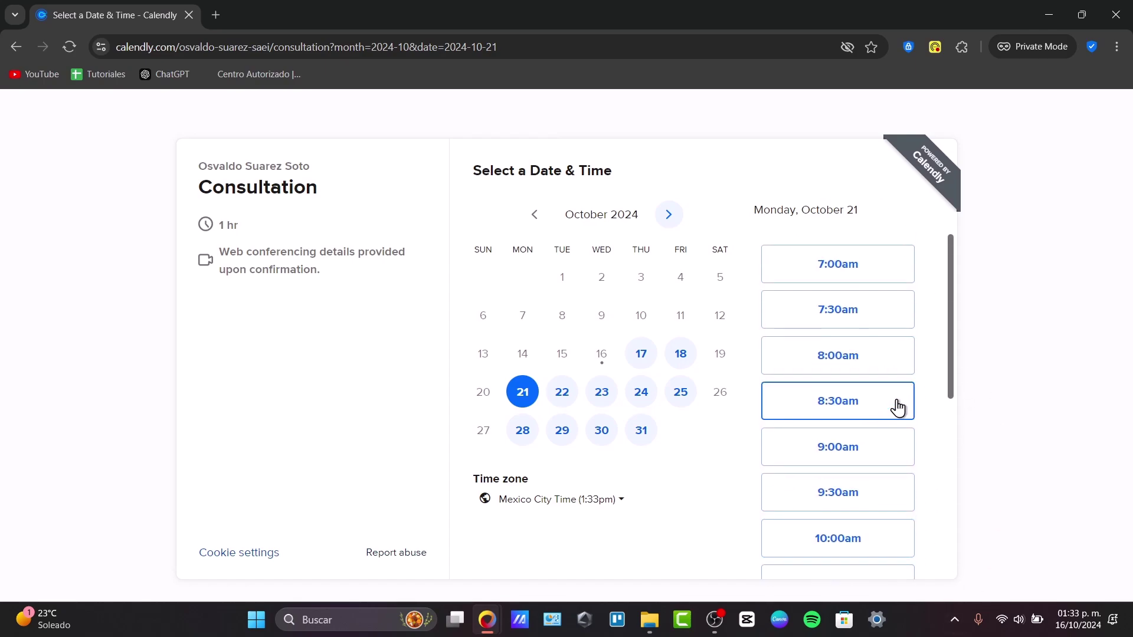
pyautogui.scroll(-6, 903, 380)
pyautogui.scroll(6, 903, 380)
pyautogui.scroll(-6, 902, 380)
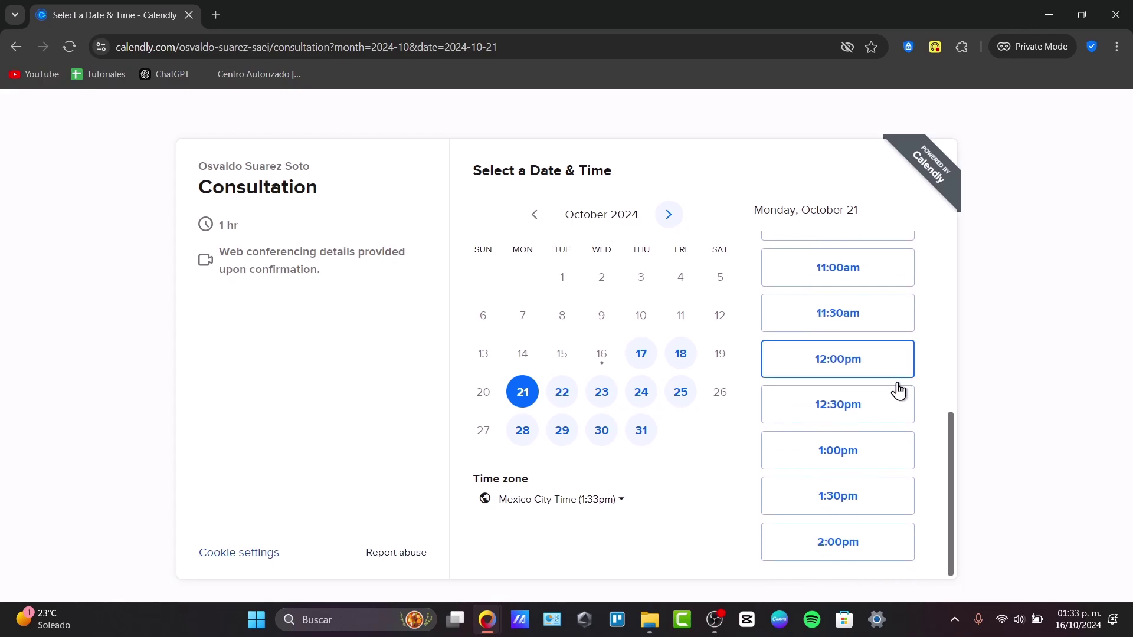
pyautogui.click(885, 557)
# Step: Enter the invitee's name and e-mail, add a preparation note, and schedule the Consultation
pyautogui.click(879, 543)
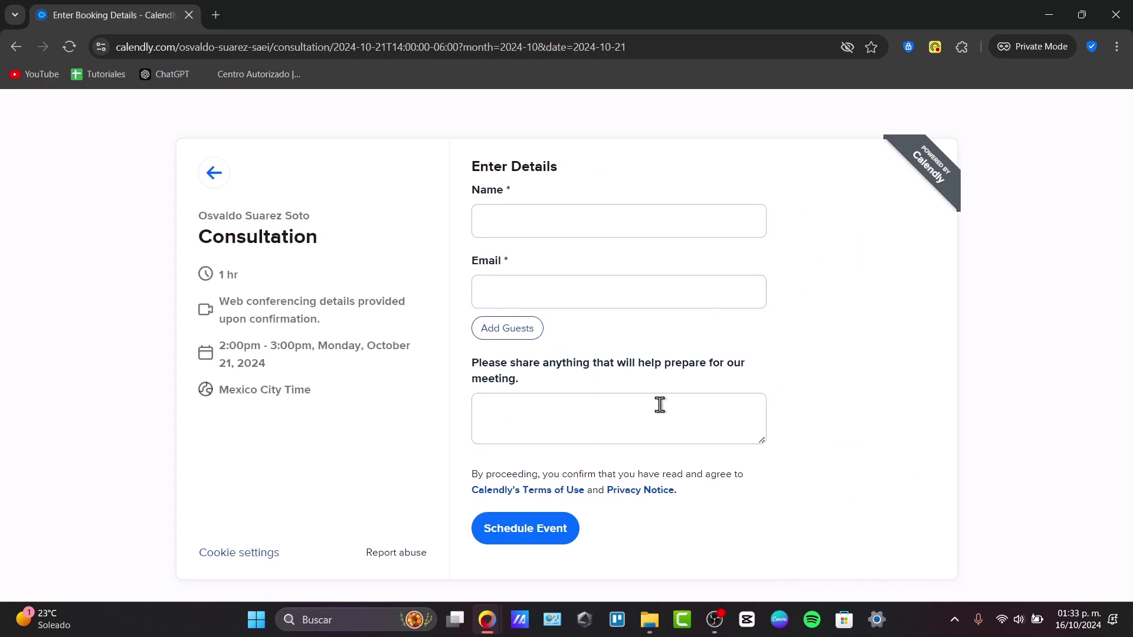
pyautogui.click(548, 235)
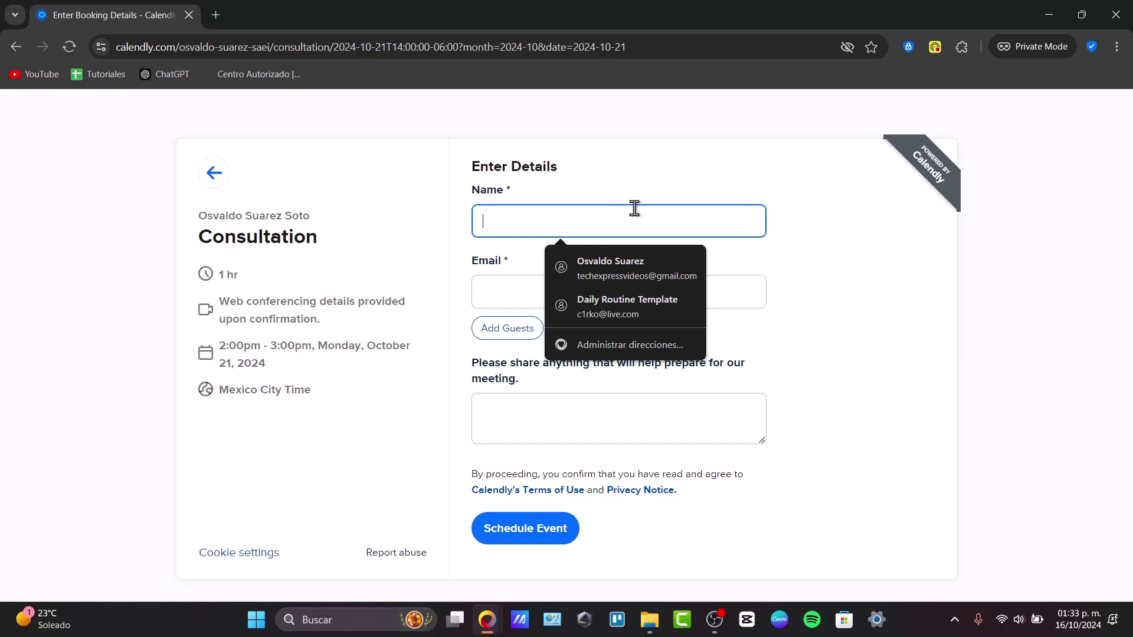
pyautogui.write('Ta')
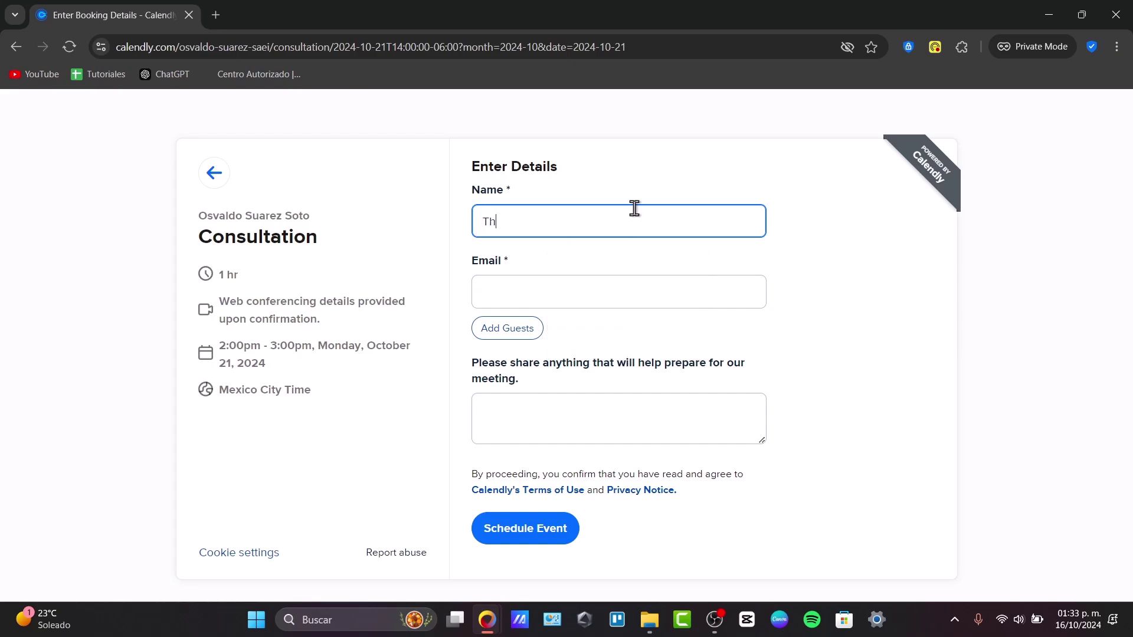
pyautogui.press('Tab')
pyautogui.write('thali')
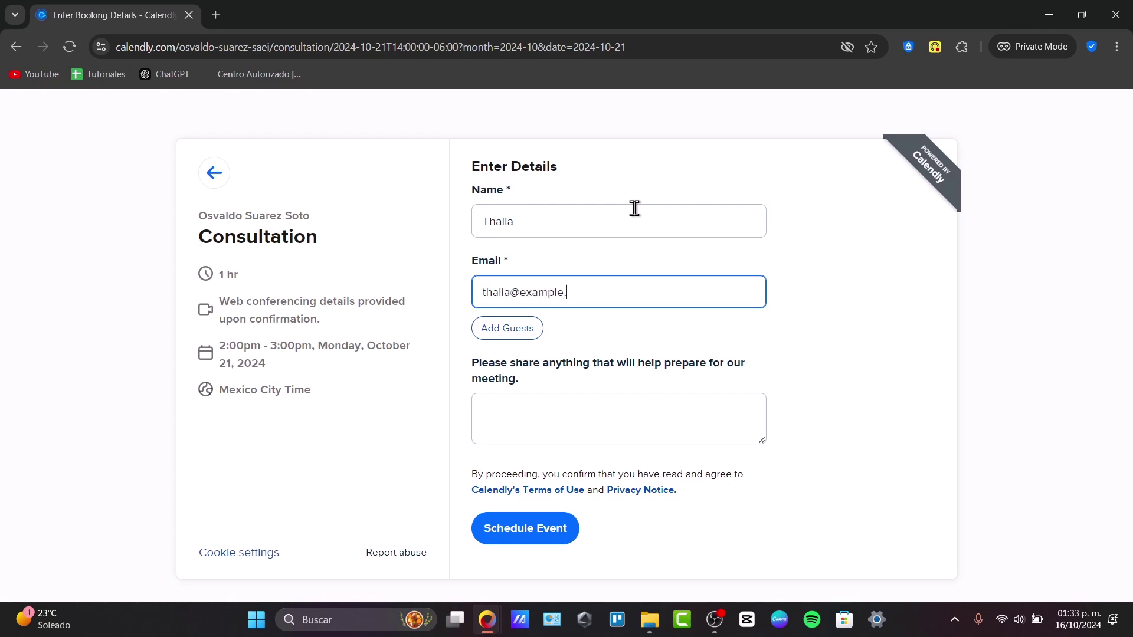
pyautogui.click(676, 430)
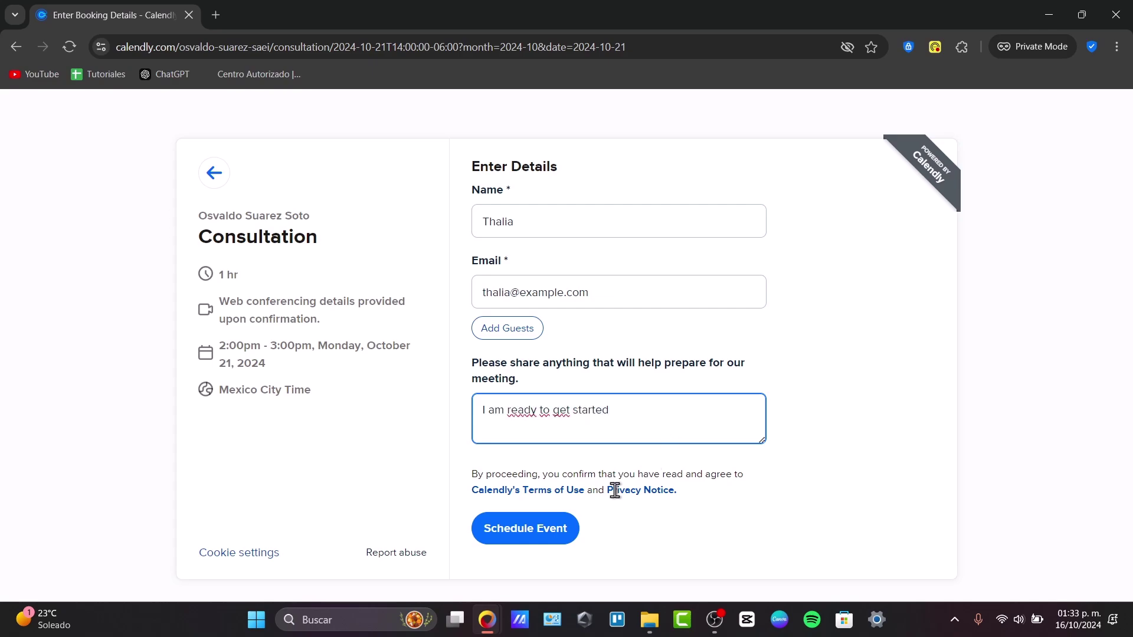
pyautogui.click(510, 540)
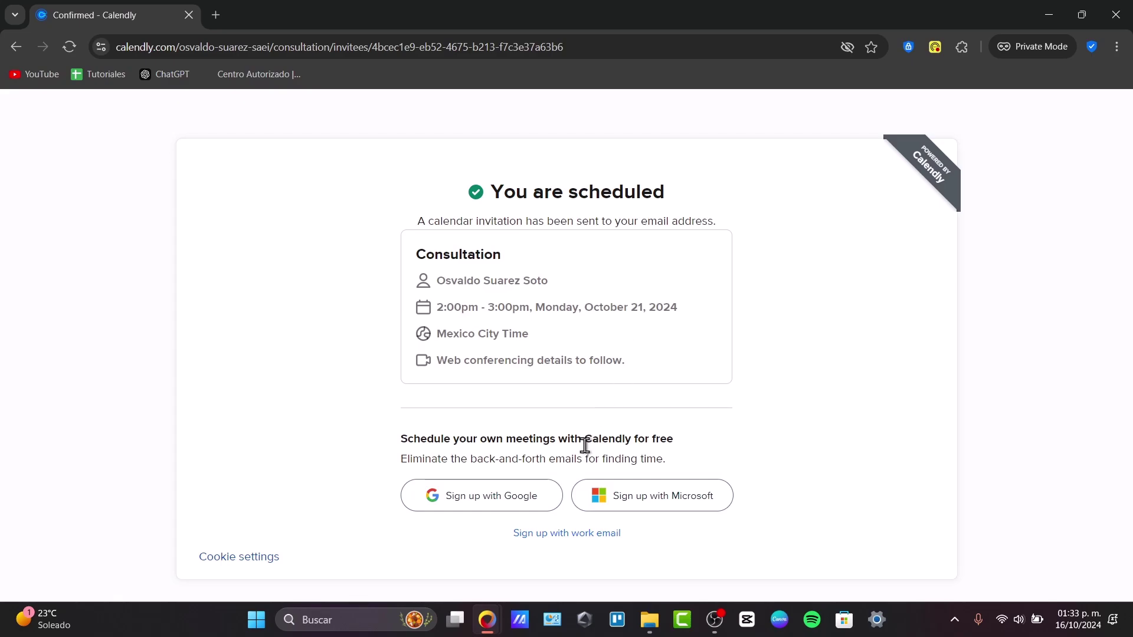
# Step: Close the booking confirmation tab and leave the Consultation editor with Done
pyautogui.click(190, 13)
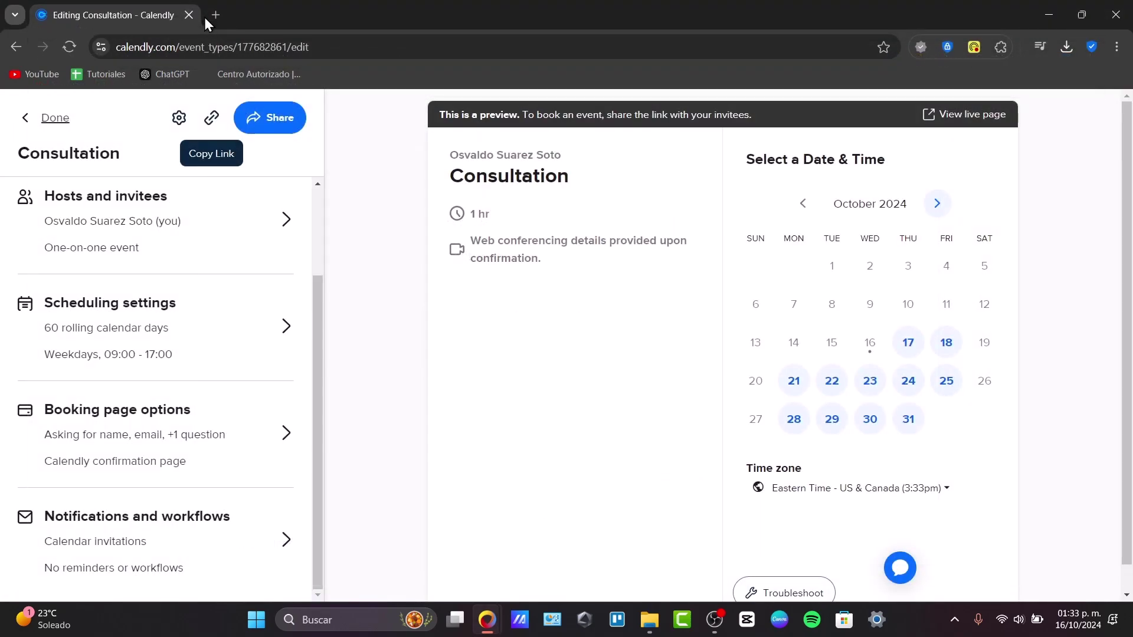
pyautogui.click(48, 121)
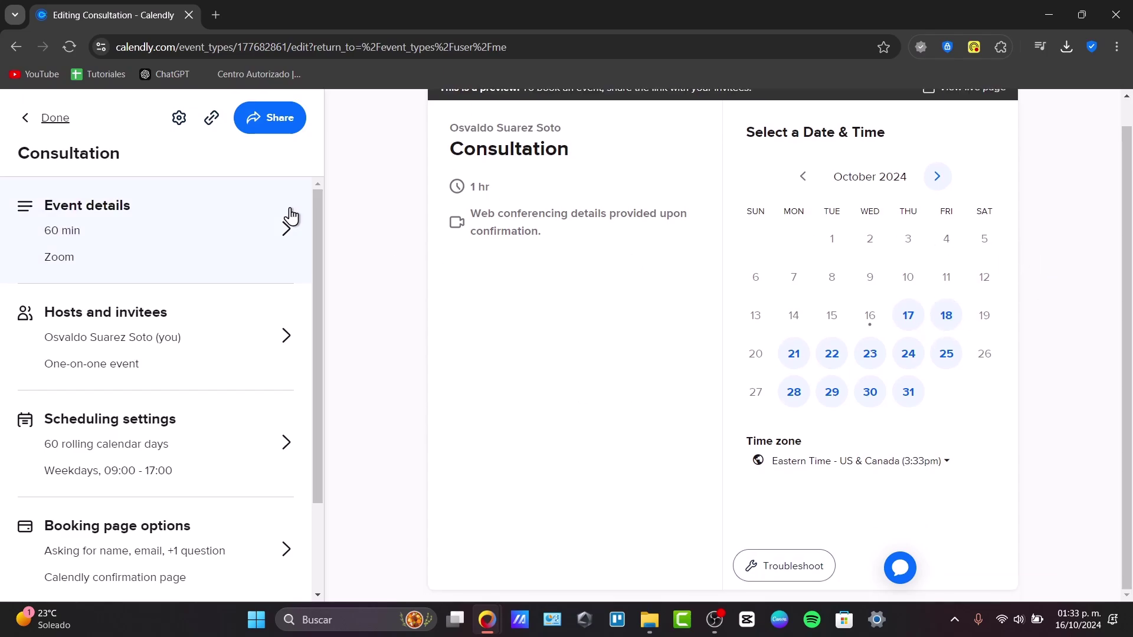
# Step: From Contacts, book a Consultation meeting for the new contact and continue to time selection
pyautogui.click(37, 124)
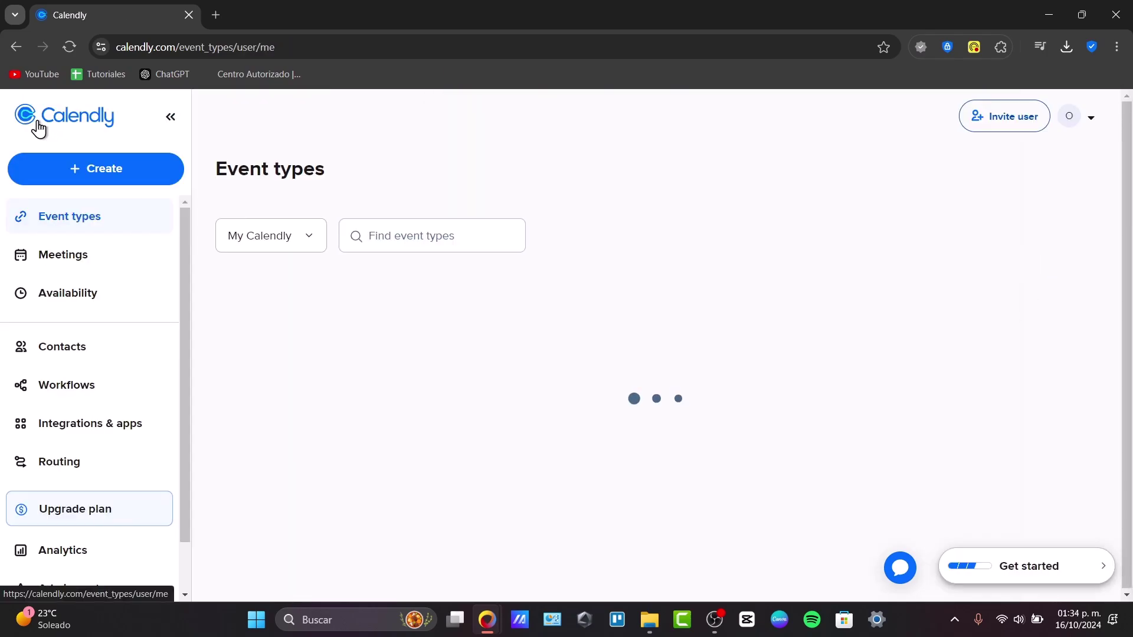
pyautogui.click(91, 365)
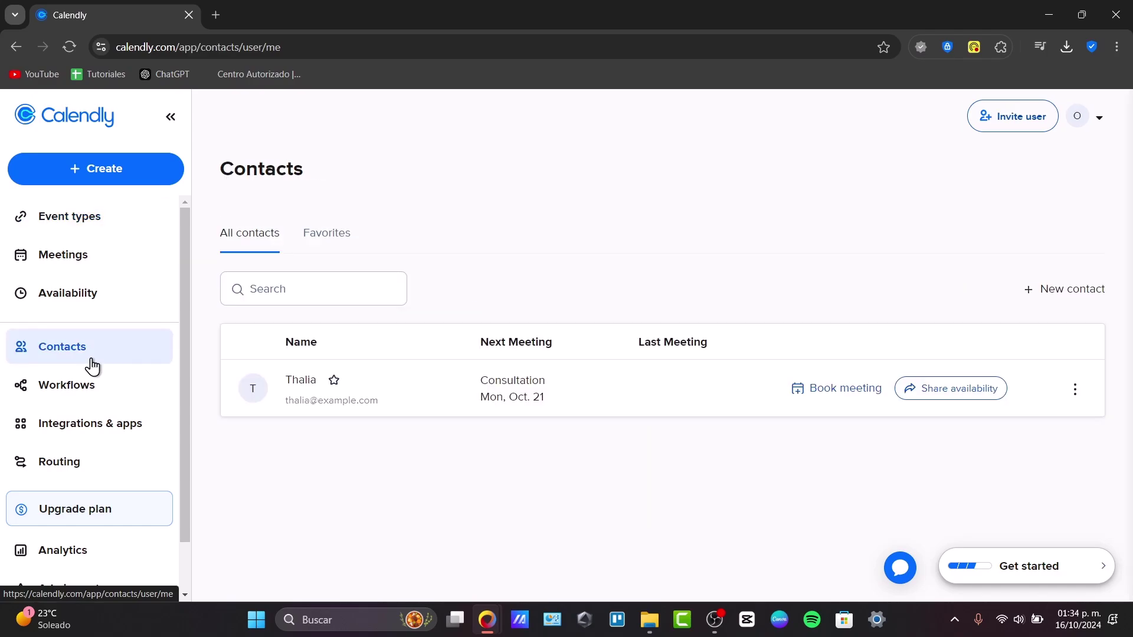
pyautogui.click(850, 392)
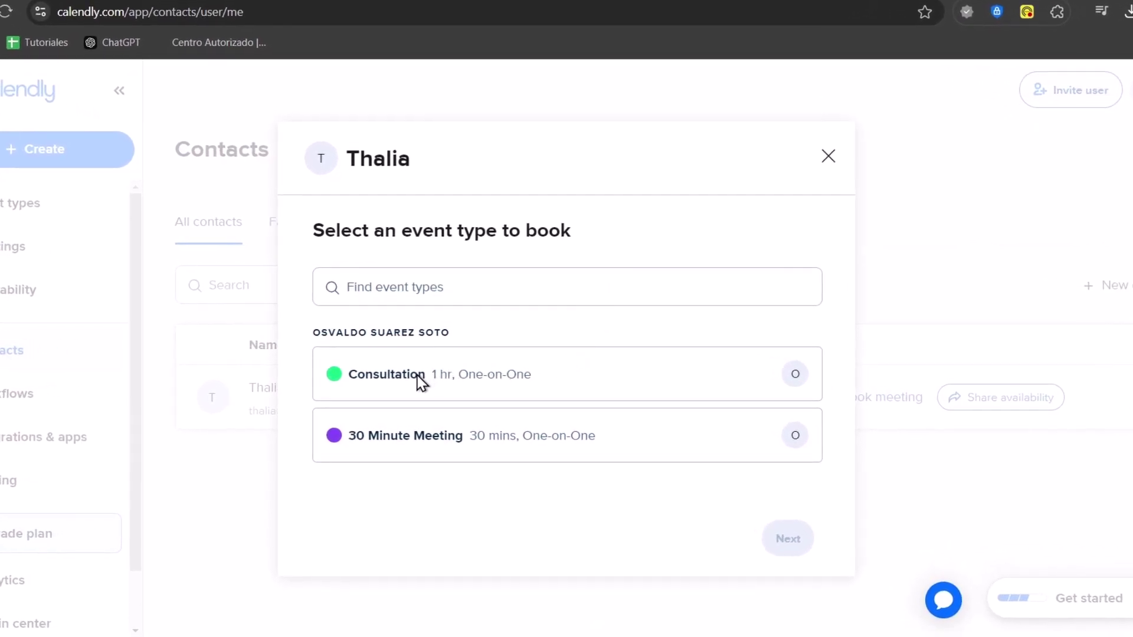
pyautogui.moveTo(418, 375); pyautogui.dragTo(305, 386)
pyautogui.click(449, 396)
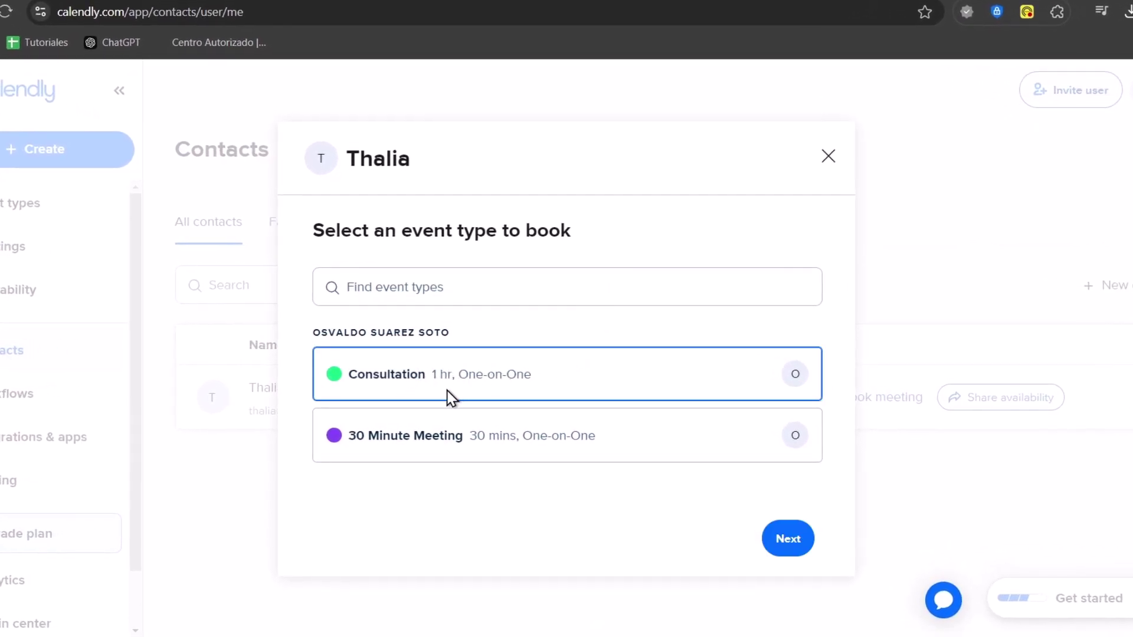
pyautogui.click(788, 539)
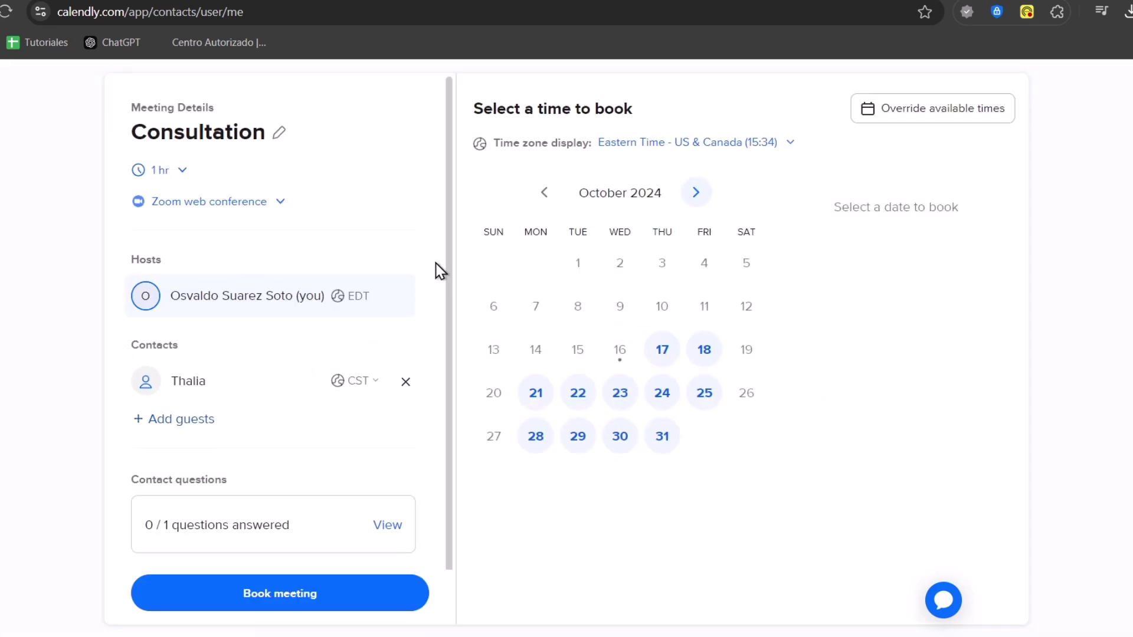
pyautogui.scroll(-1, 321, 535)
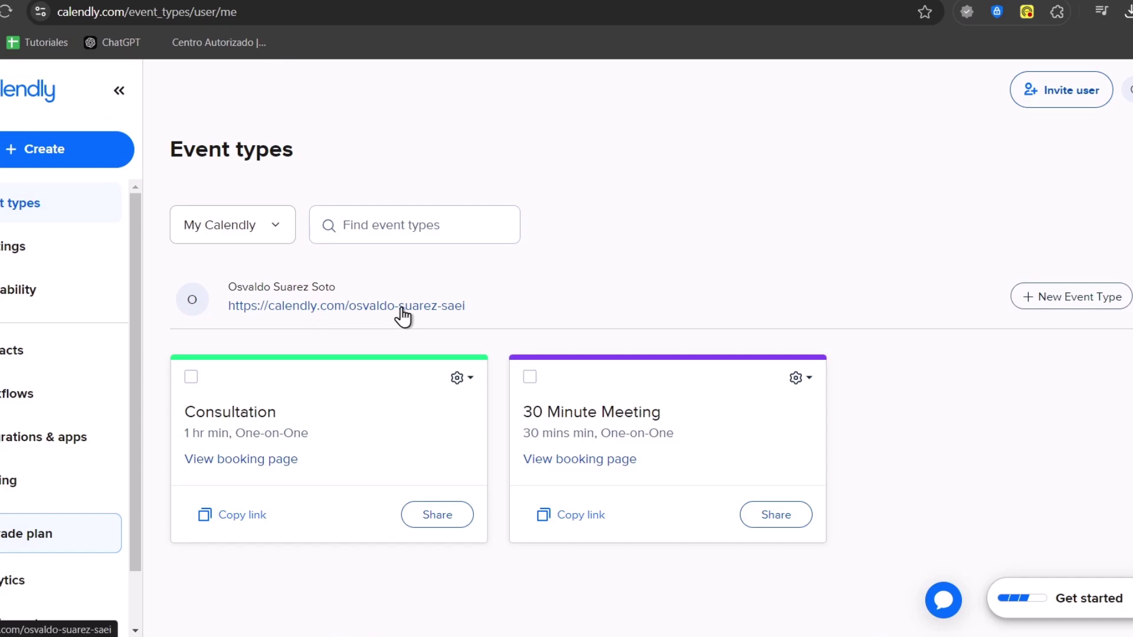
# Step: Generate the Consultation event's Inline Embed code through Share > Add to website and copy it
pyautogui.click(417, 428)
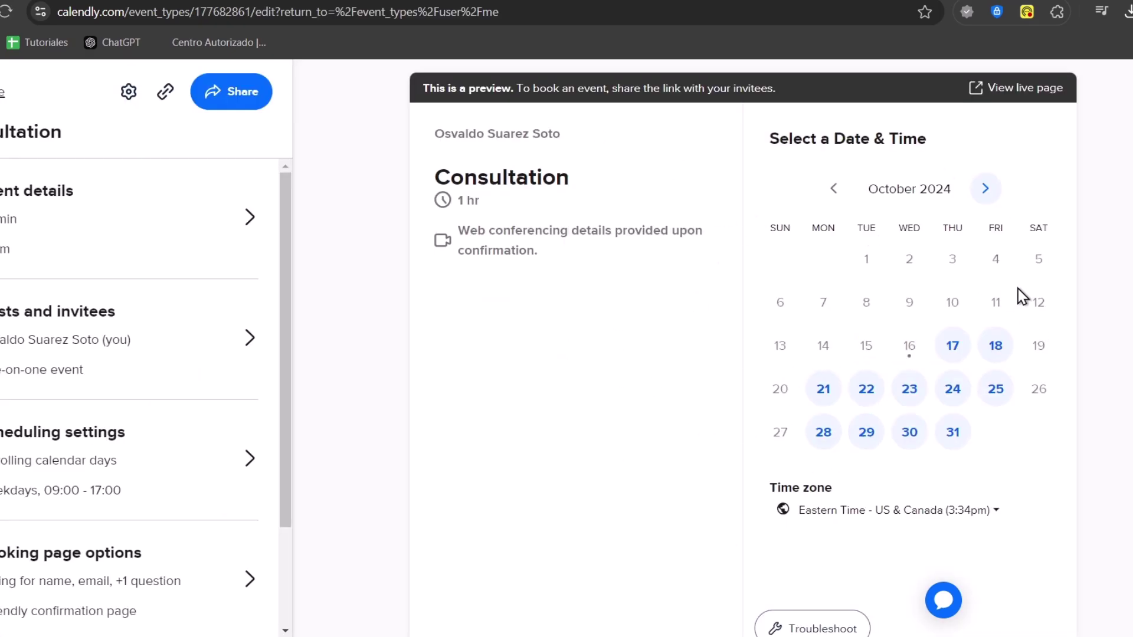
pyautogui.click(220, 99)
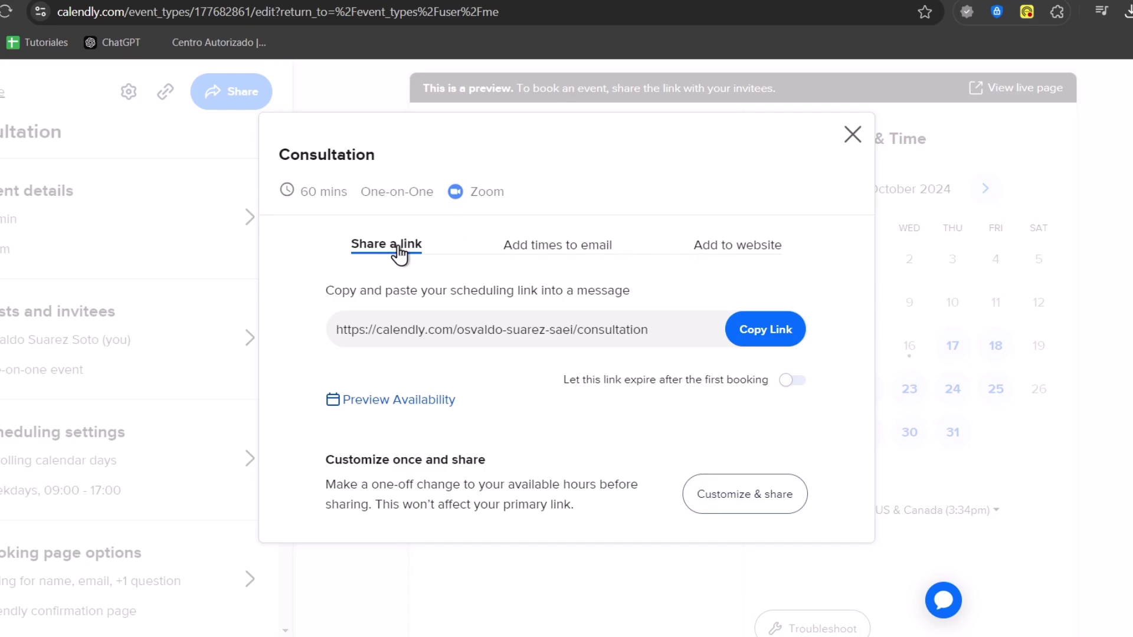
pyautogui.click(732, 246)
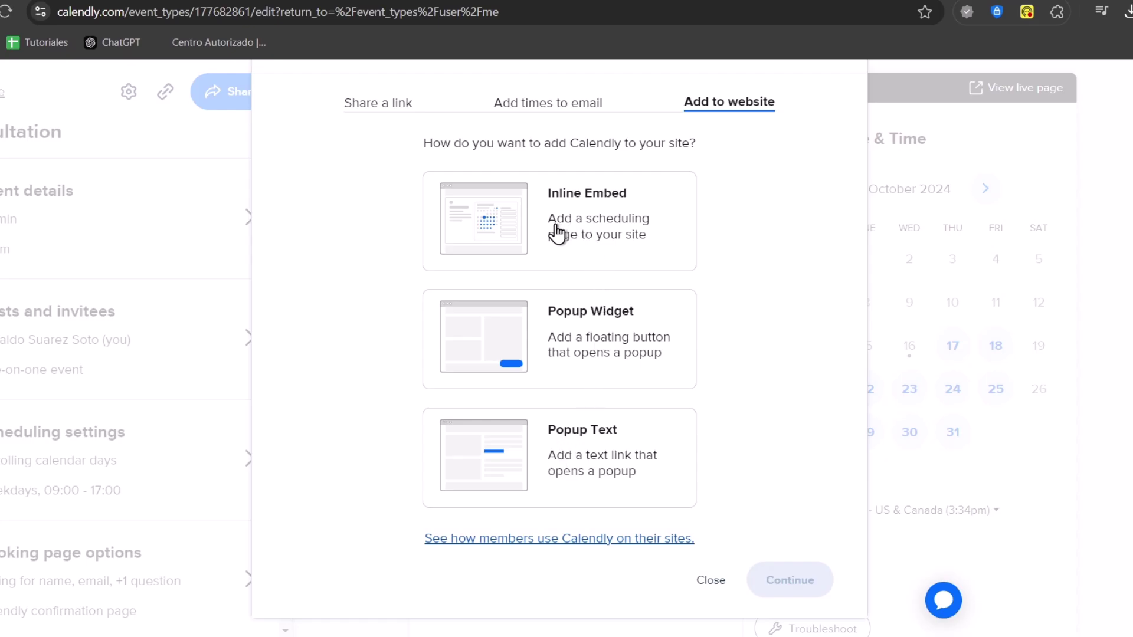
pyautogui.click(596, 235)
pyautogui.click(778, 595)
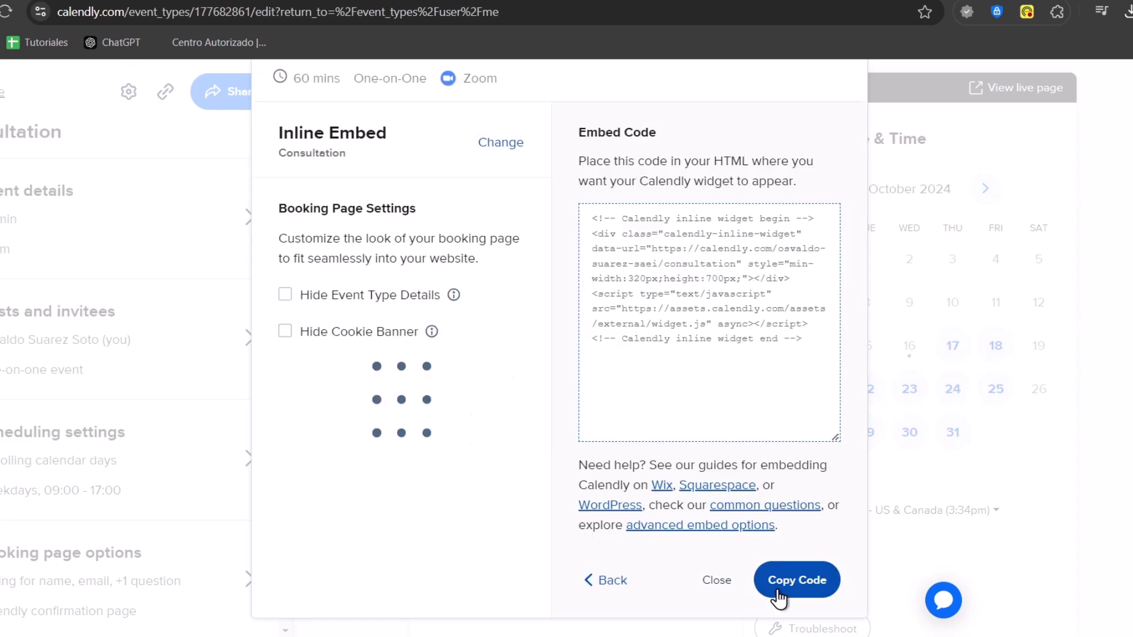
pyautogui.click(810, 320)
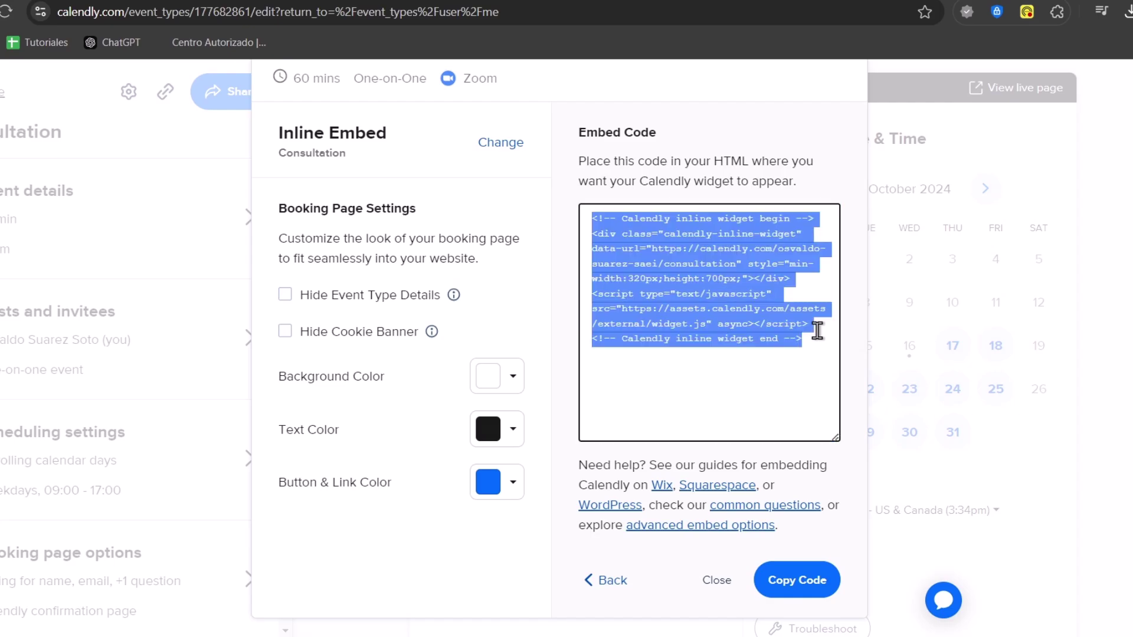
pyautogui.click(797, 580)
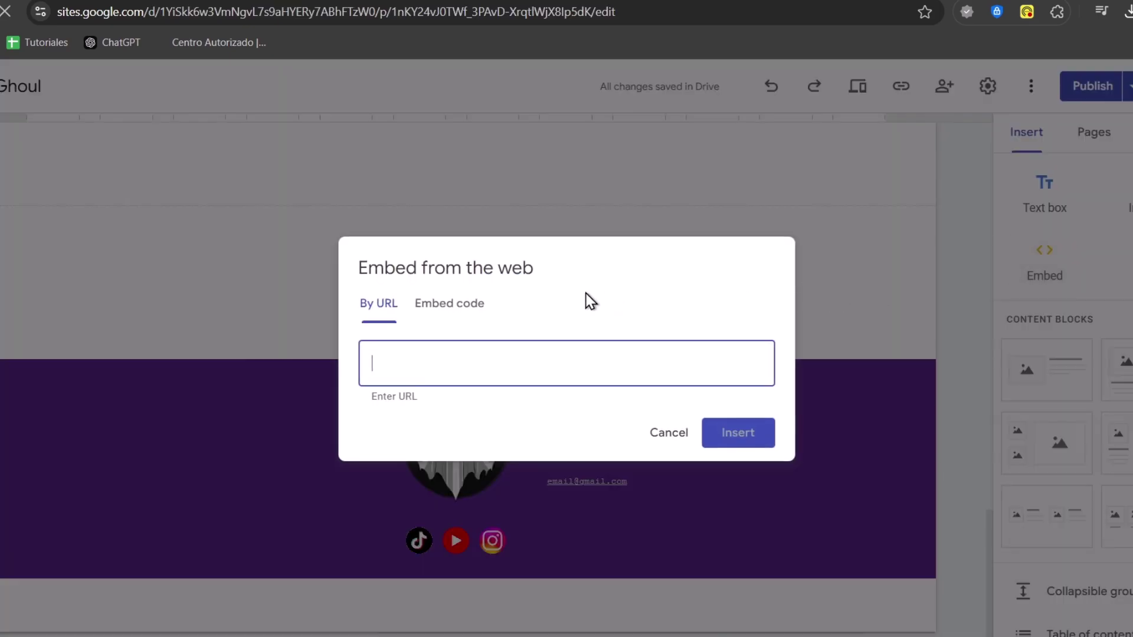
# Step: Paste the Calendly embed code into the Embed code box and insert it
pyautogui.click(450, 303)
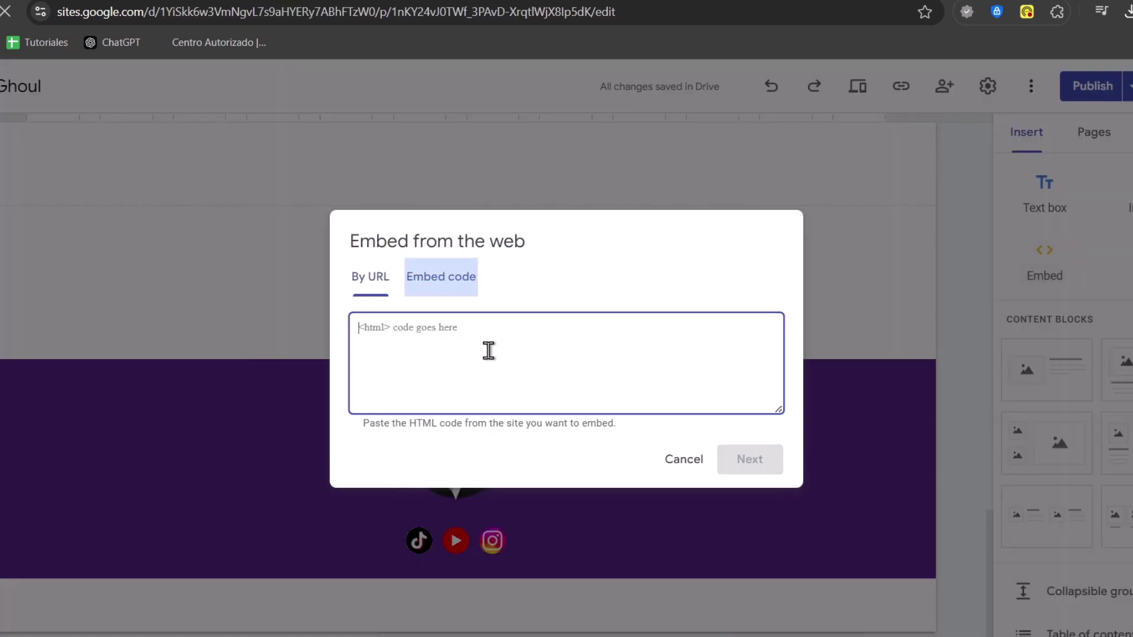
pyautogui.click(488, 352)
pyautogui.hotkey('ctrl', 'v')
pyautogui.click(750, 466)
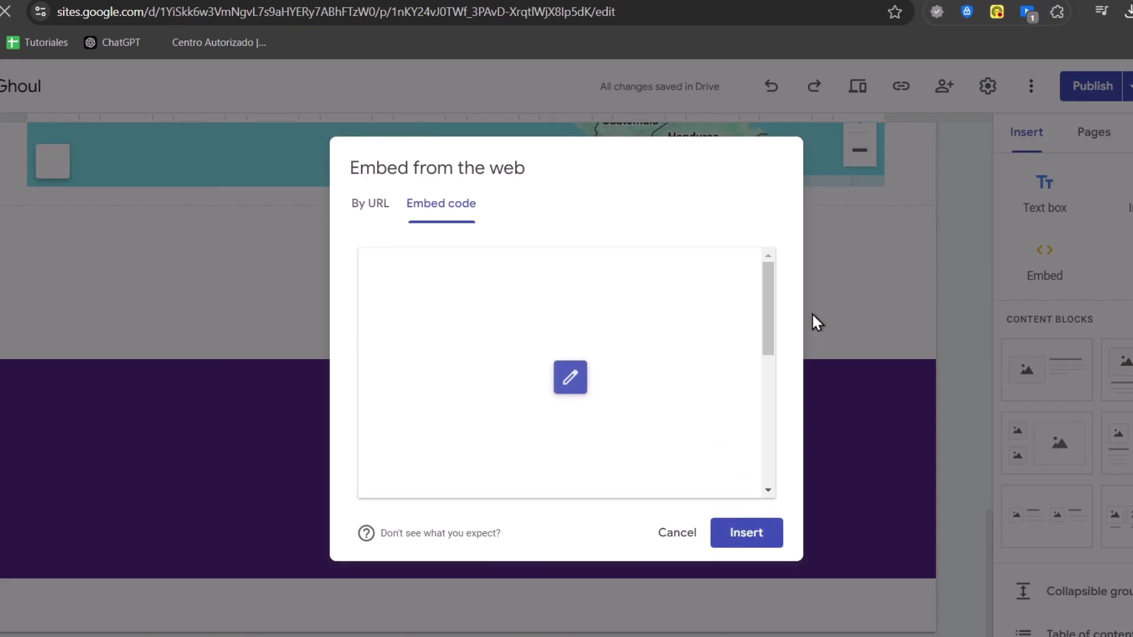
pyautogui.click(738, 530)
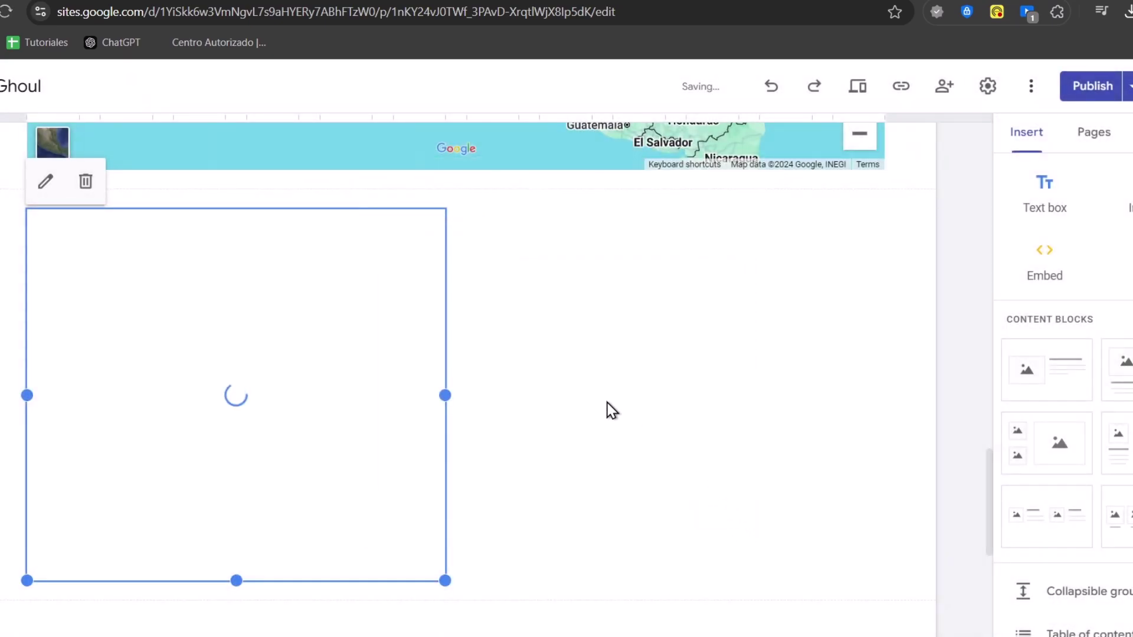
# Step: Position the Calendly block below the map and enlarge it to show the full October 2024 calendar
pyautogui.moveTo(314, 324); pyautogui.dragTo(526, 349)
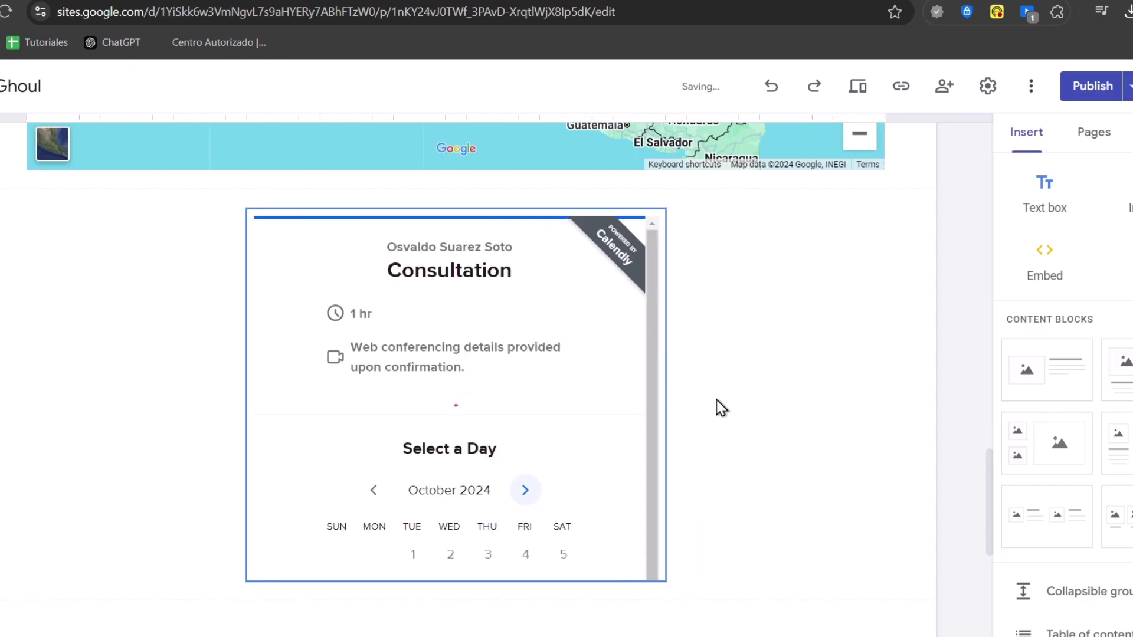
pyautogui.scroll(-5, 702, 396)
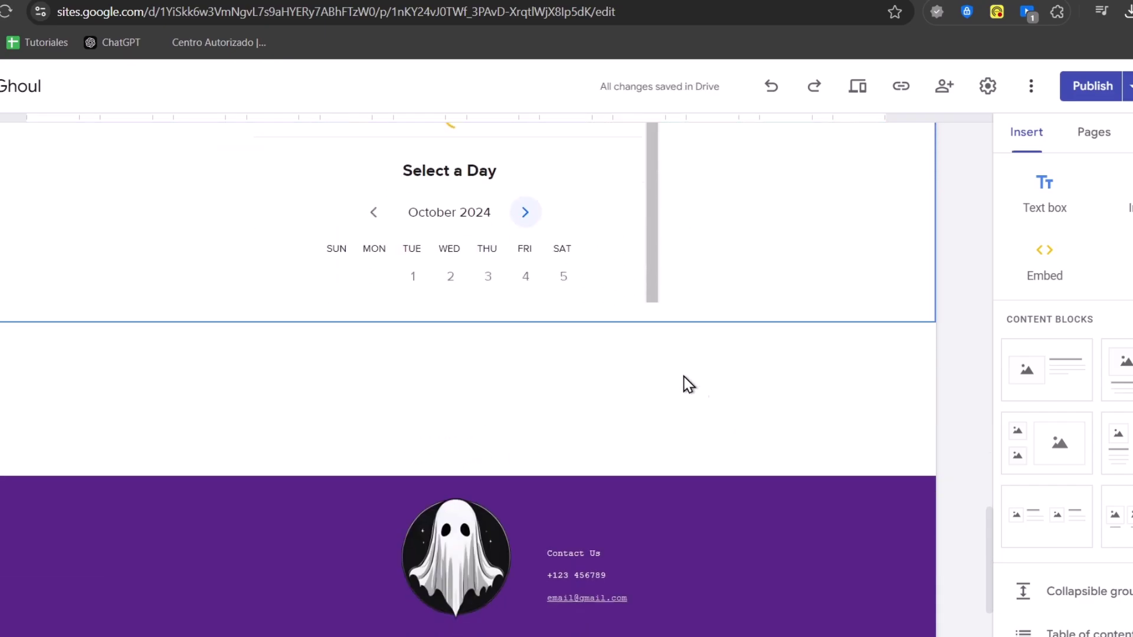
pyautogui.click(459, 303)
pyautogui.moveTo(459, 302); pyautogui.dragTo(483, 584)
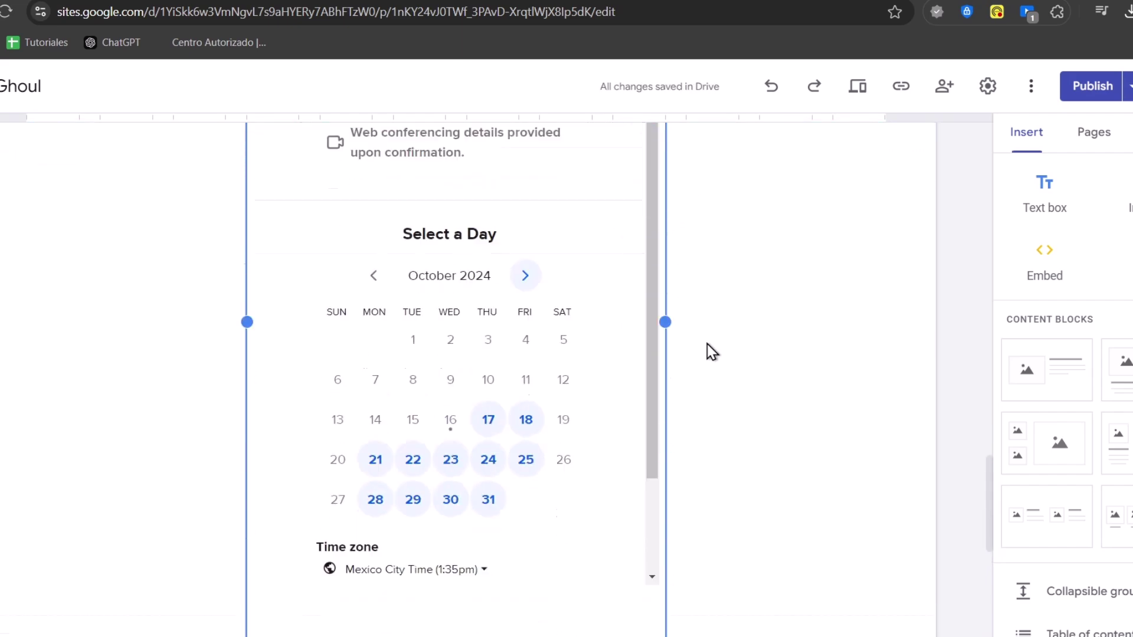
# Step: Move the Calendly embed into the right column and add a text box beside it
pyautogui.scroll(20, 717, 384)
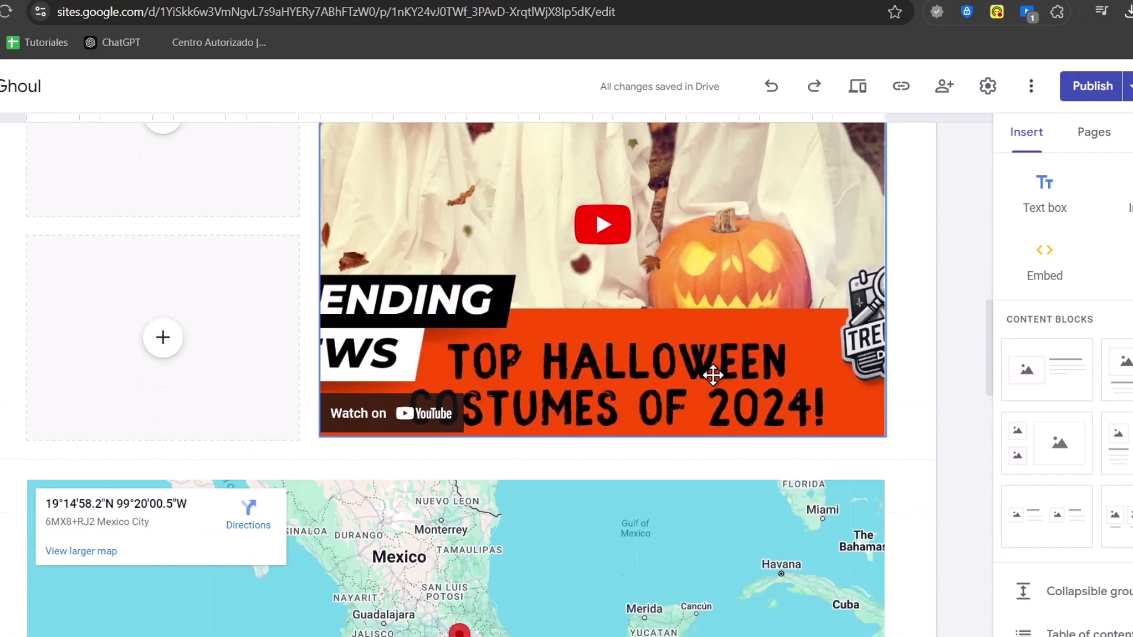
pyautogui.scroll(-20, 713, 375)
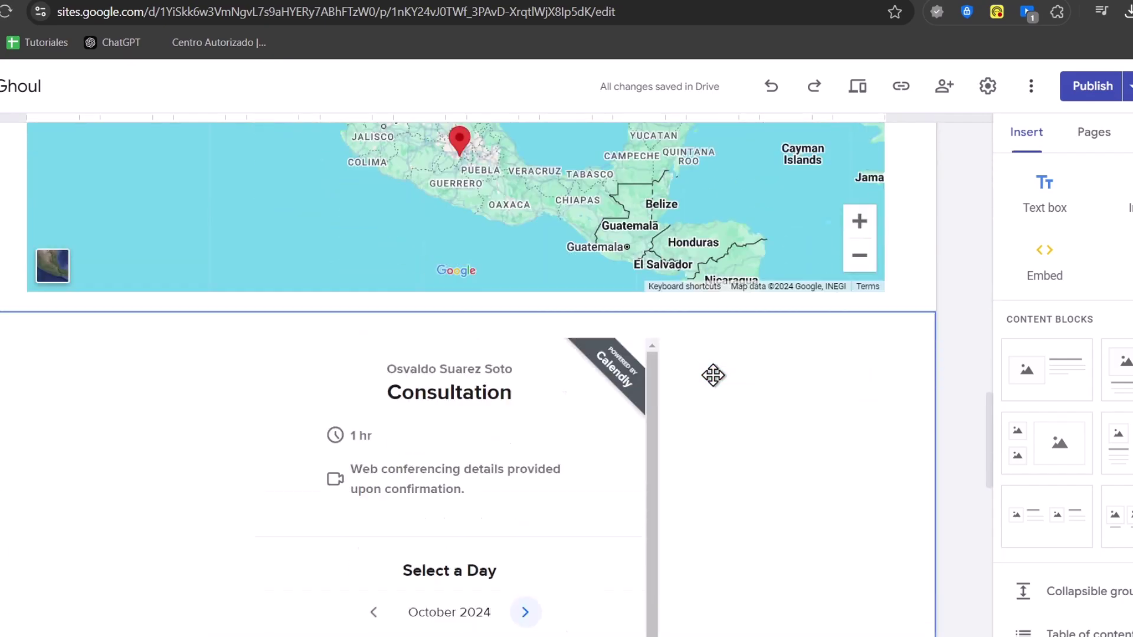
pyautogui.moveTo(569, 325); pyautogui.dragTo(630, 321)
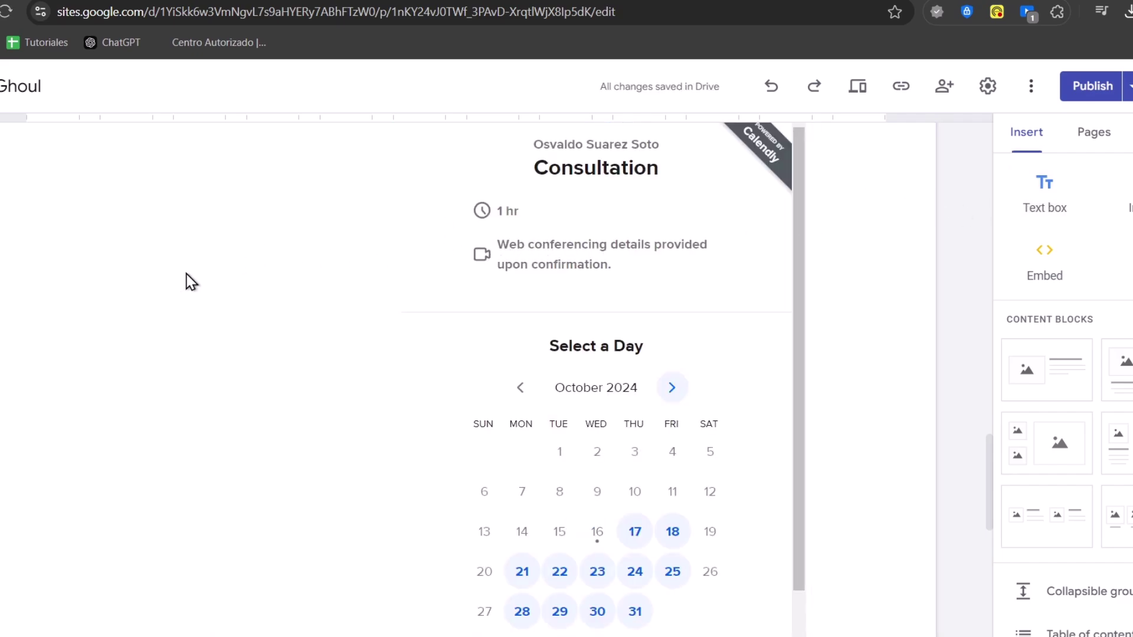
pyautogui.click(1042, 192)
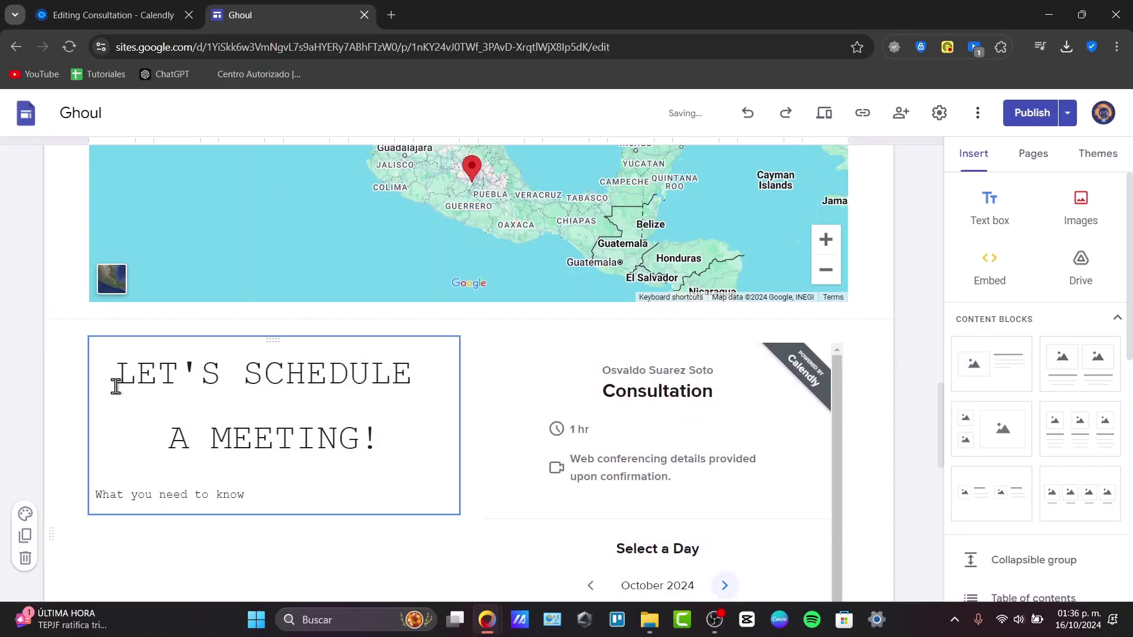
# Step: Publish the updated Google Sites site with the Calendly widget
pyautogui.scroll(-4, 362, 240)
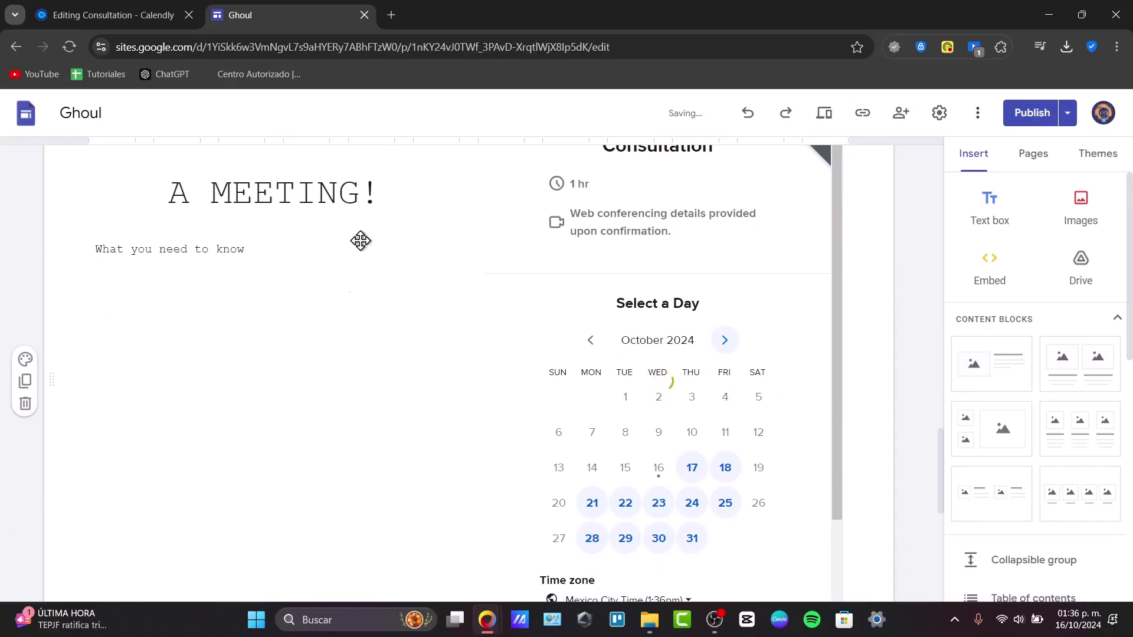
pyautogui.scroll(4, 389, 252)
pyautogui.click(705, 439)
pyautogui.scroll(-8, 706, 439)
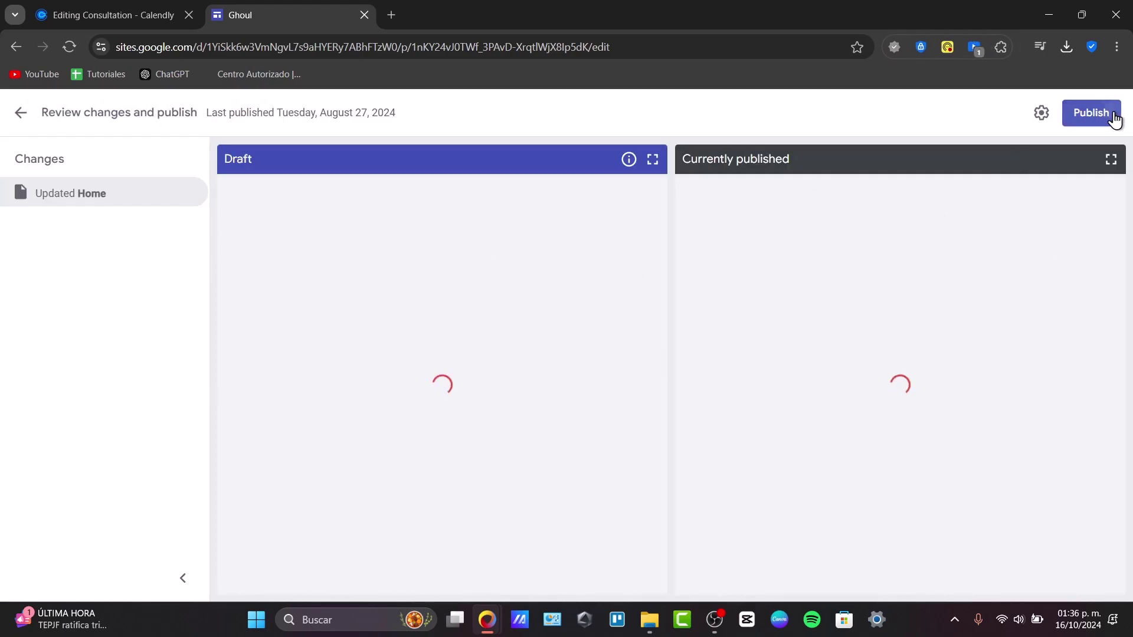
pyautogui.click(1109, 114)
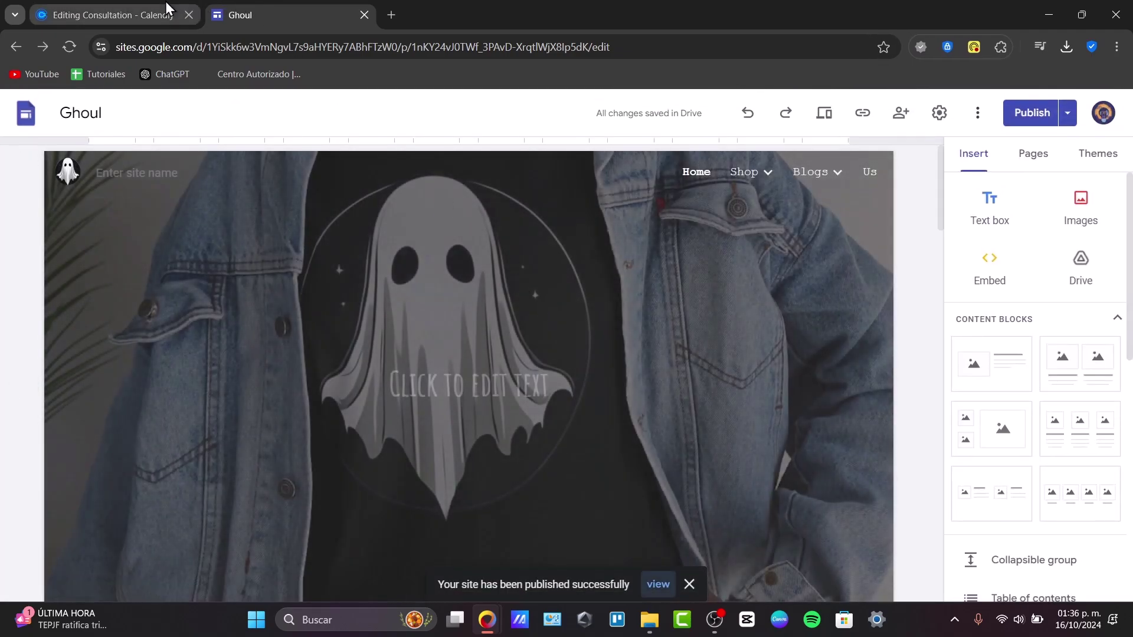
# Step: Close the Inline Embed settings and leave the Consultation editor for Event types
pyautogui.click(167, 8)
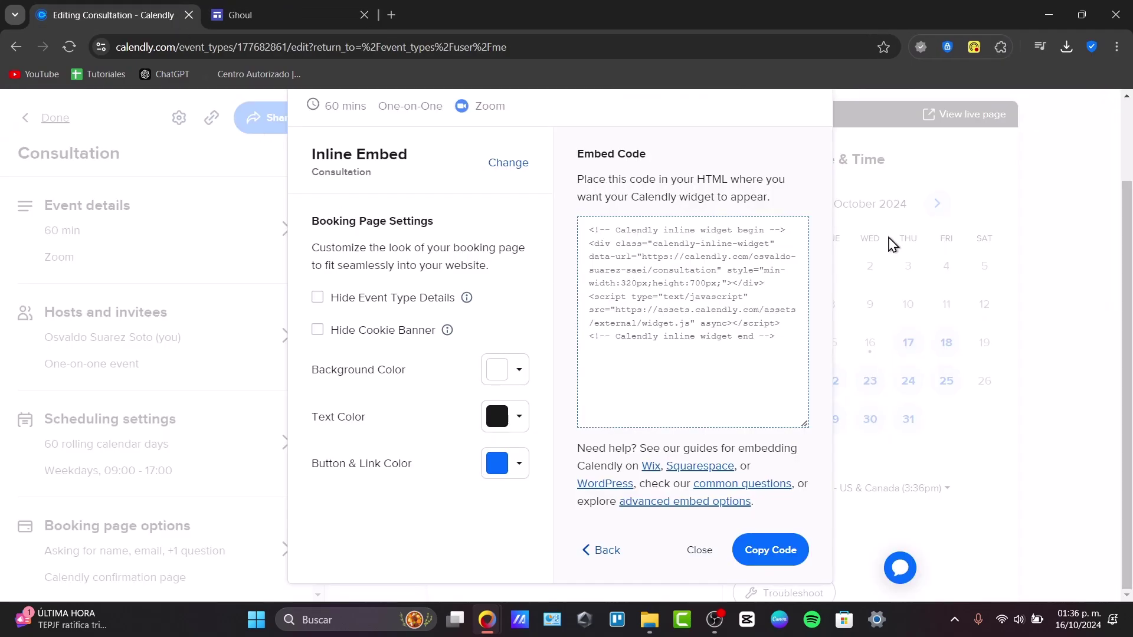
pyautogui.moveTo(1126, 189); pyautogui.dragTo(1125, 106)
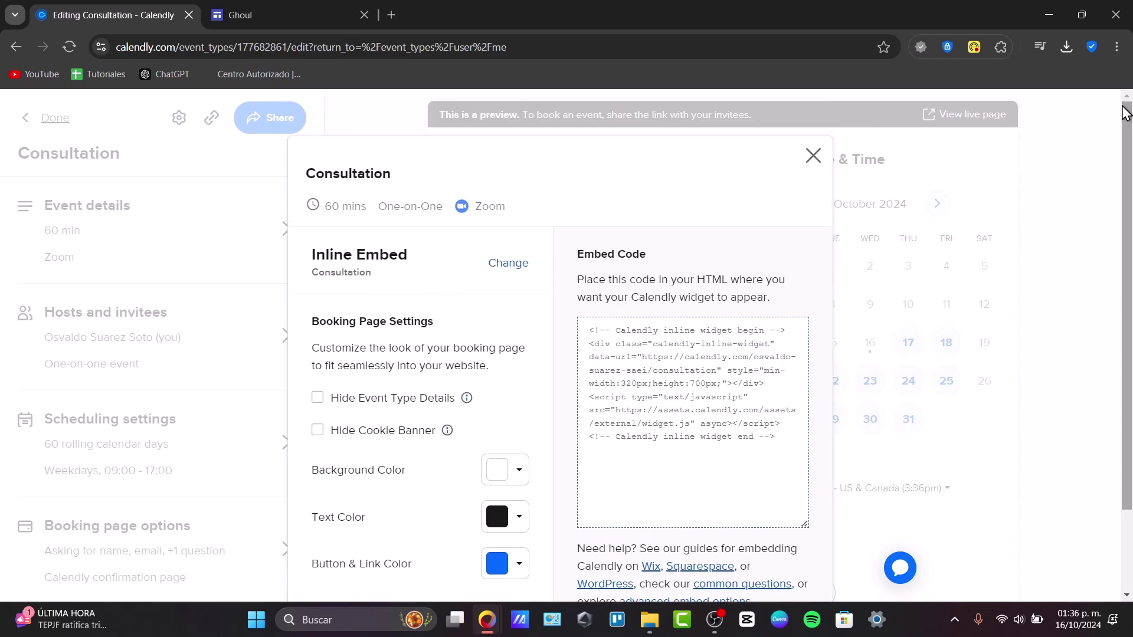
pyautogui.click(822, 165)
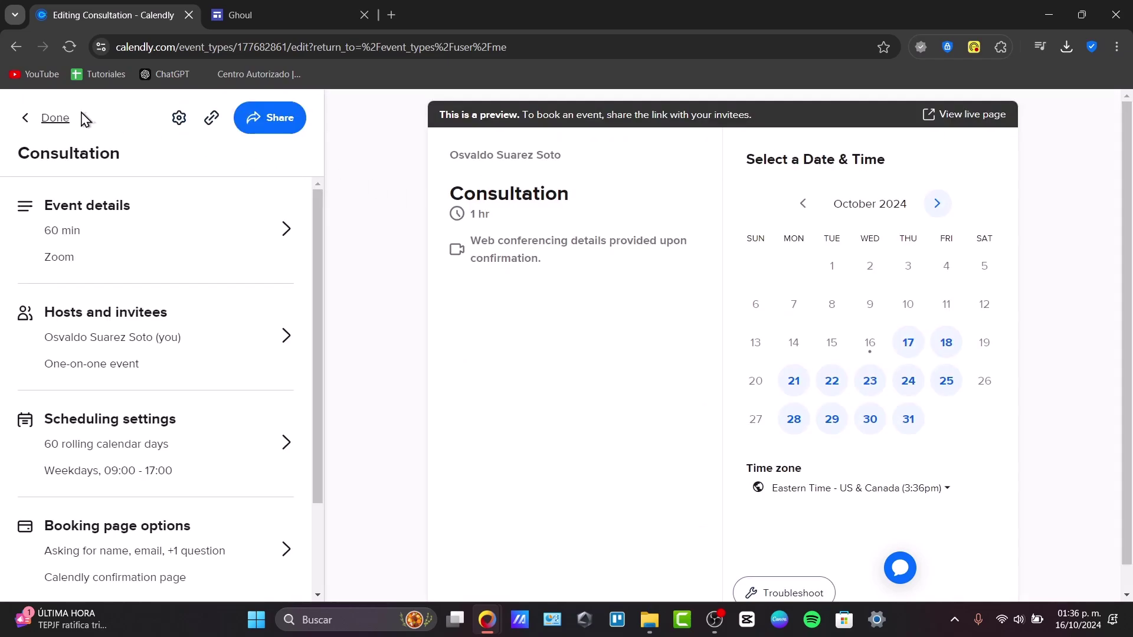
pyautogui.click(41, 118)
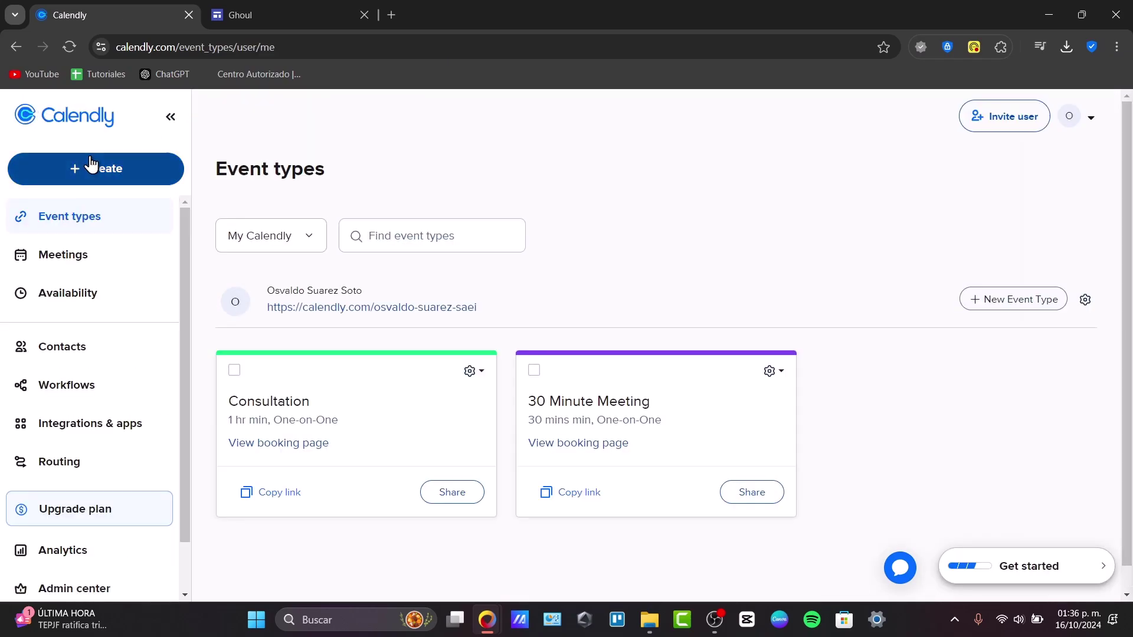
# Step: Create a one-off meeting offering time slots on Wednesday 16 and Thursday 17 October
pyautogui.click(92, 164)
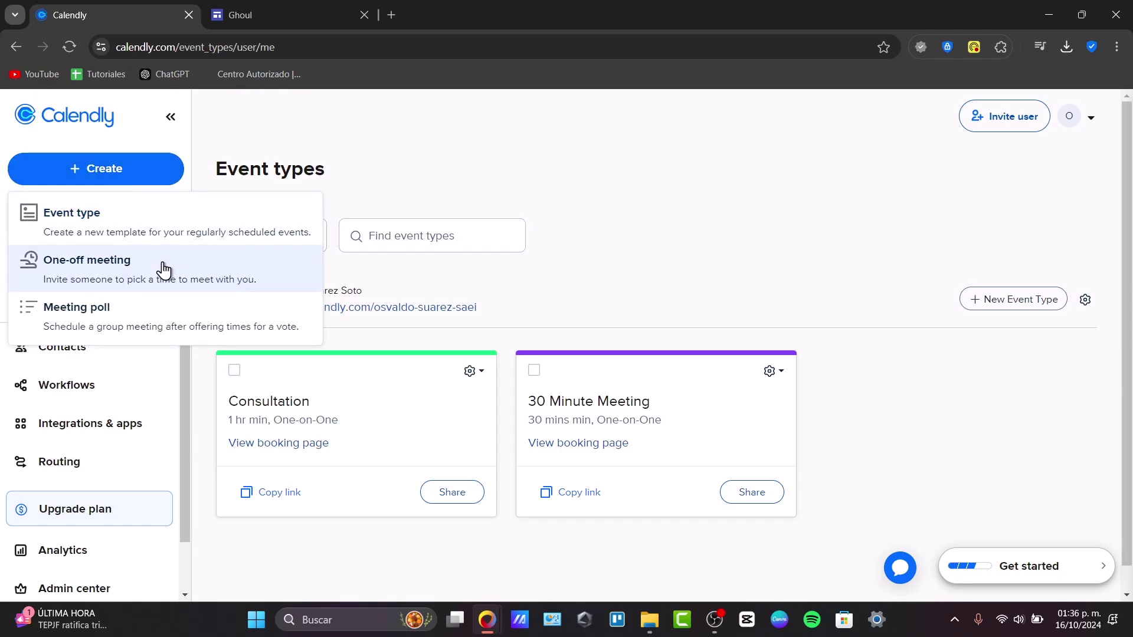
pyautogui.click(164, 270)
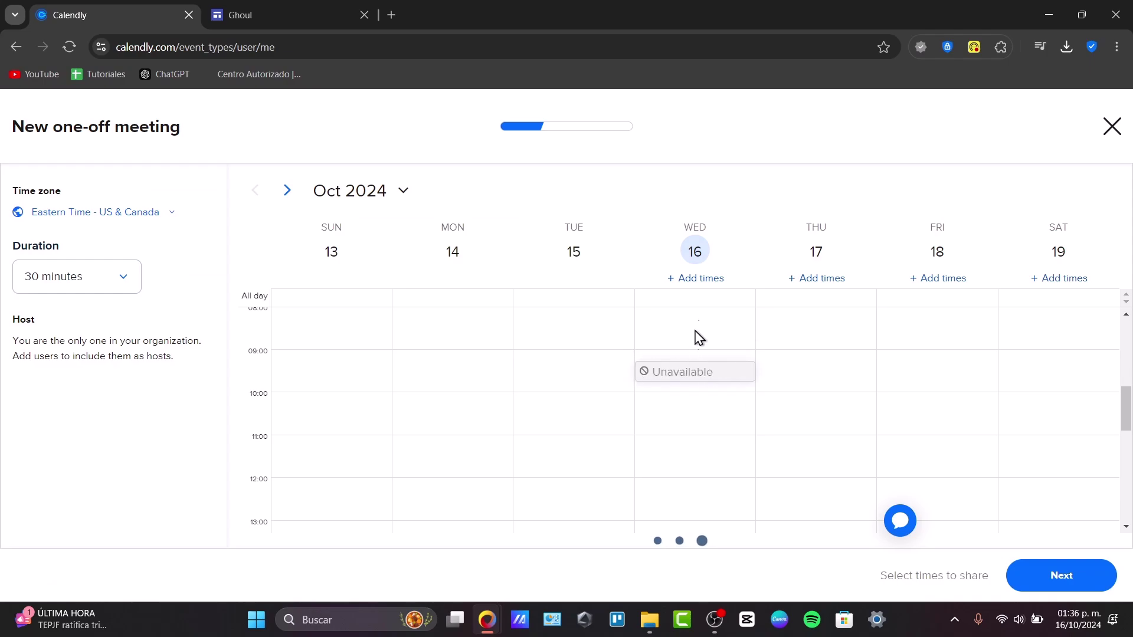
pyautogui.click(707, 280)
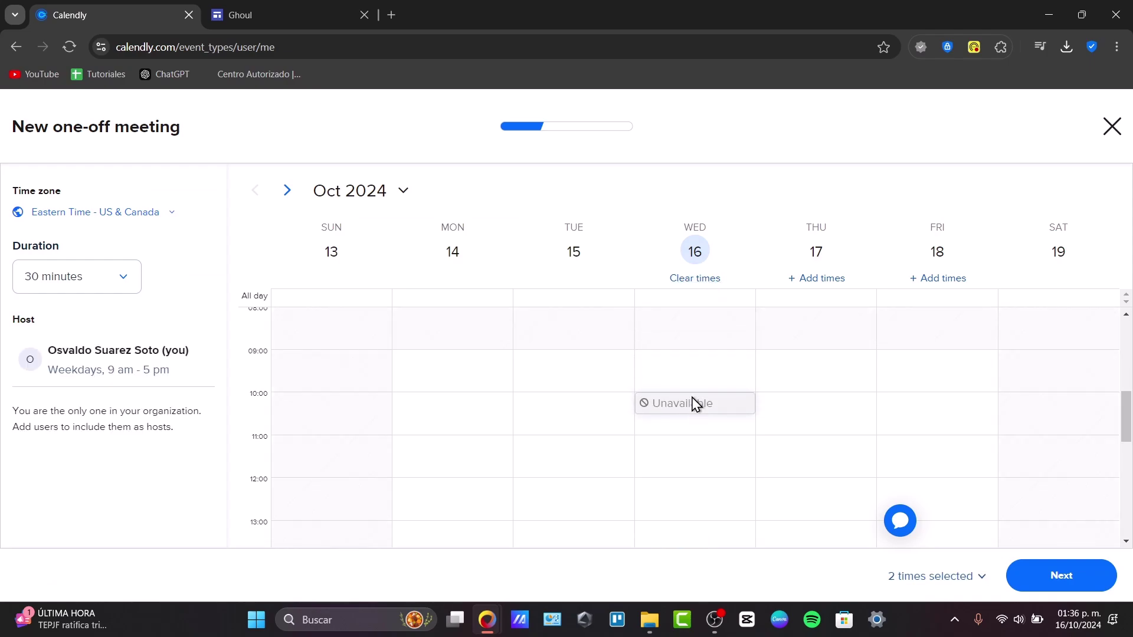
pyautogui.scroll(-8, 646, 395)
pyautogui.scroll(4, 649, 398)
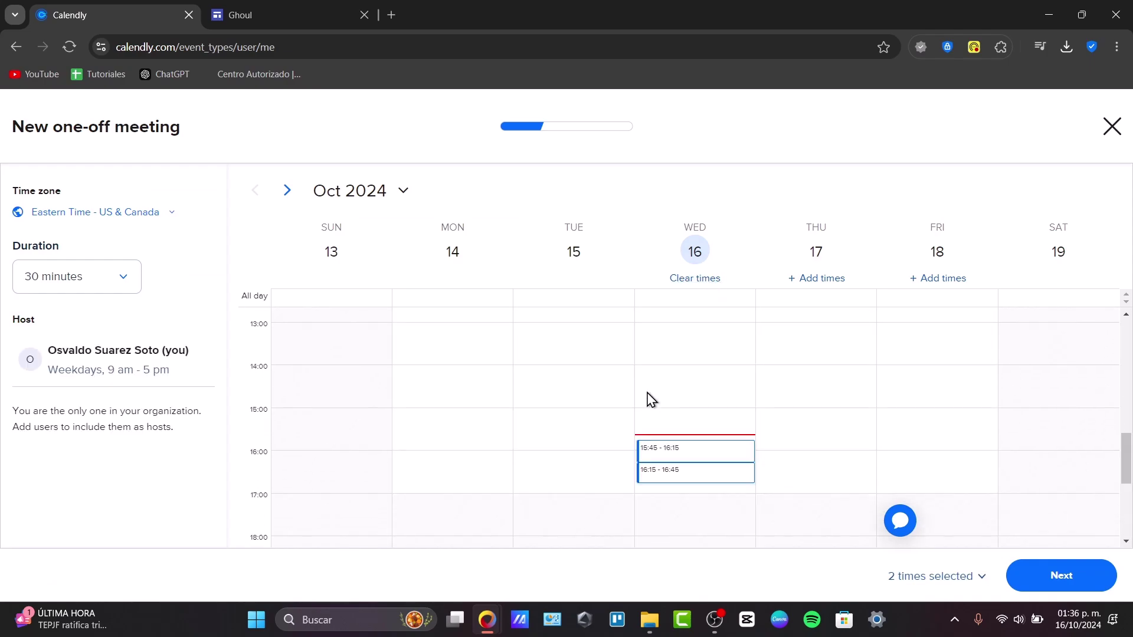
pyautogui.click(802, 454)
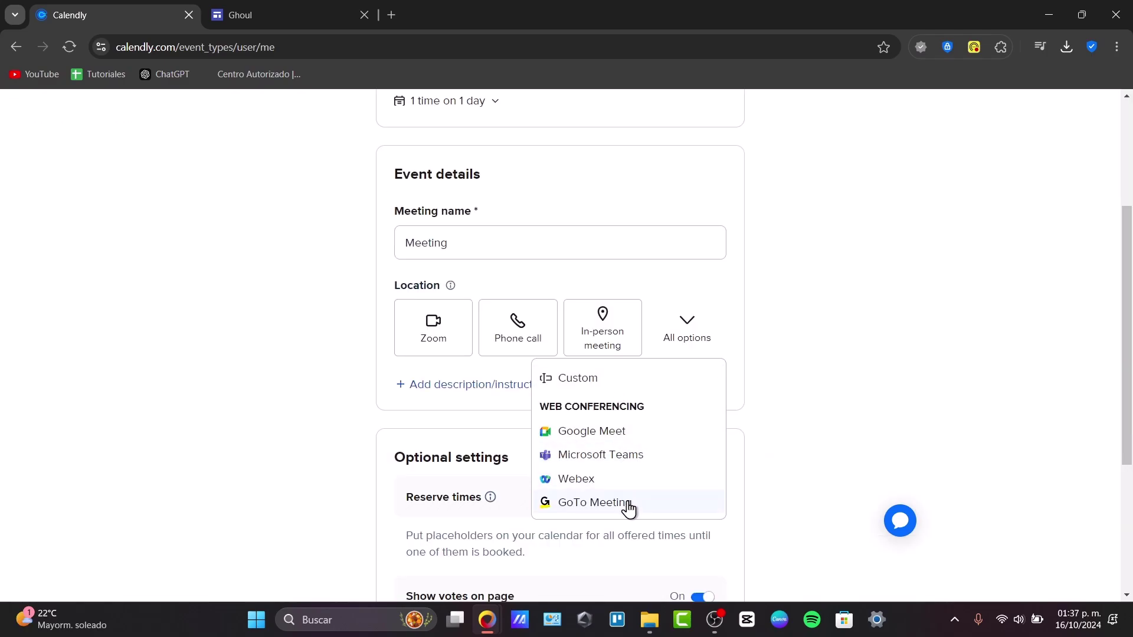
# Step: Add a description box to the one-off meeting draft
pyautogui.click(798, 381)
pyautogui.click(495, 387)
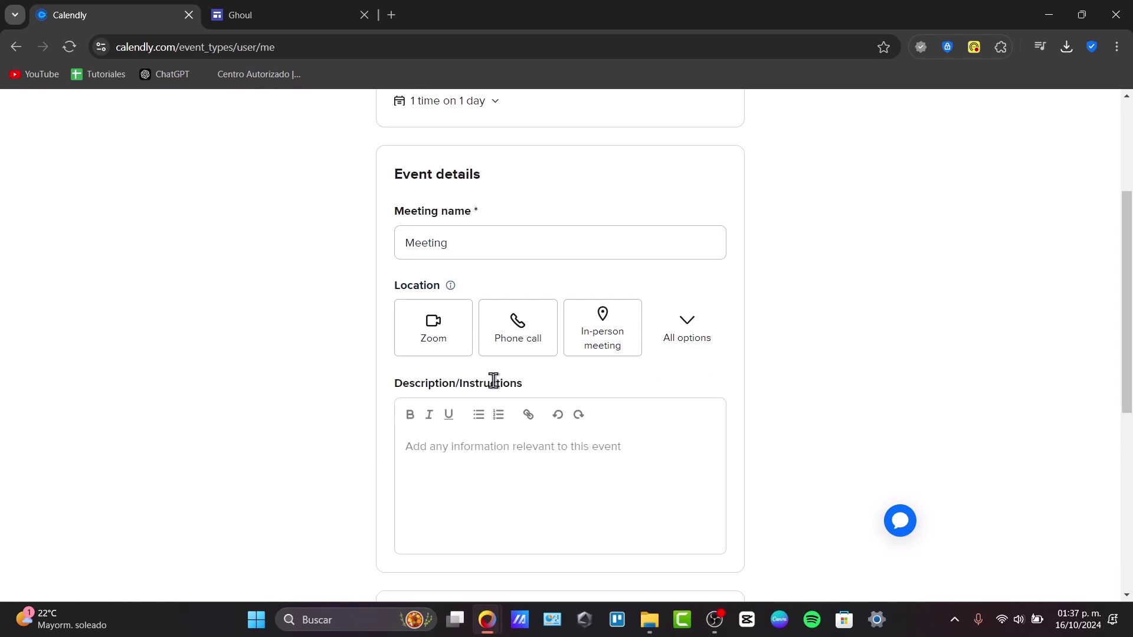
pyautogui.click(491, 478)
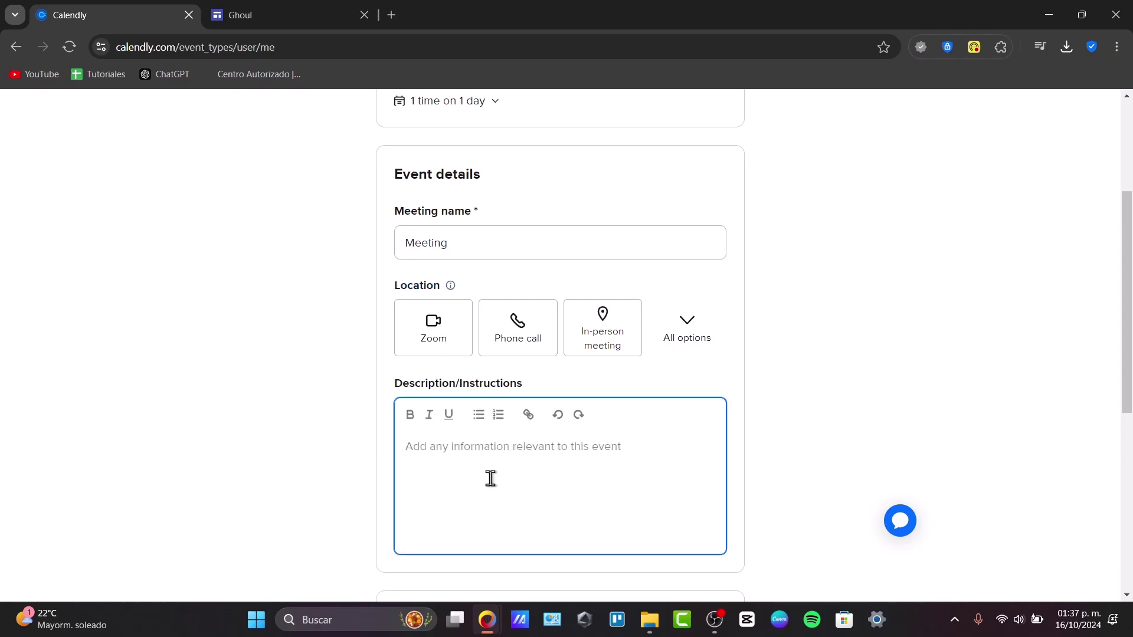
pyautogui.scroll(-7, 488, 478)
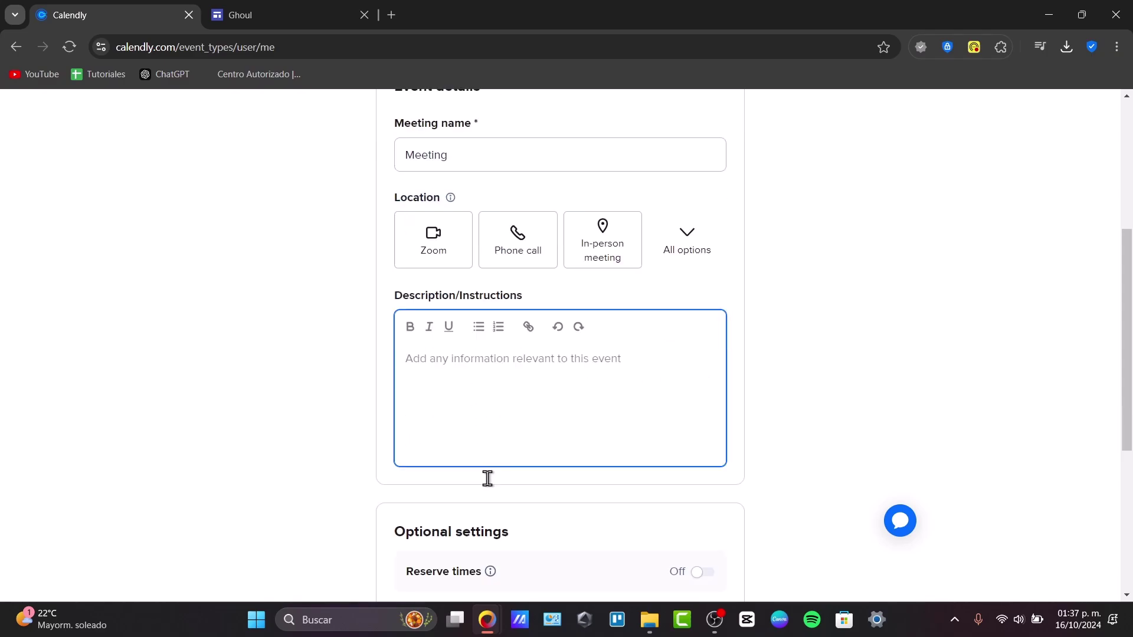
pyautogui.scroll(10, 487, 478)
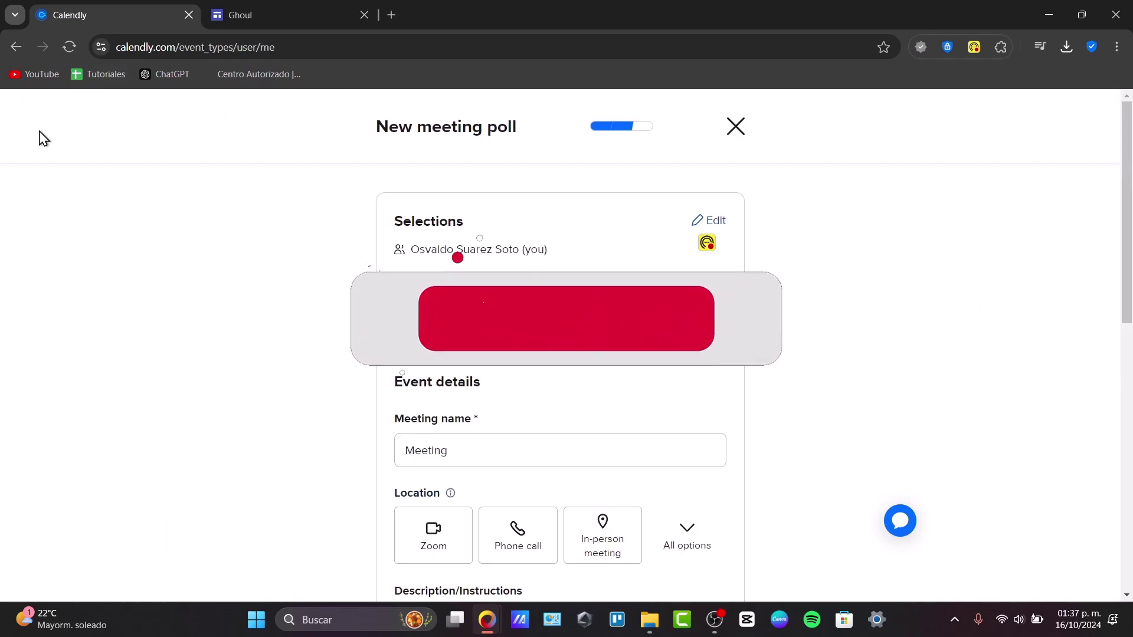
# Step: Discard the meeting draft without saving, then view Availability and the Meetings list
pyautogui.click(735, 125)
pyautogui.click(635, 148)
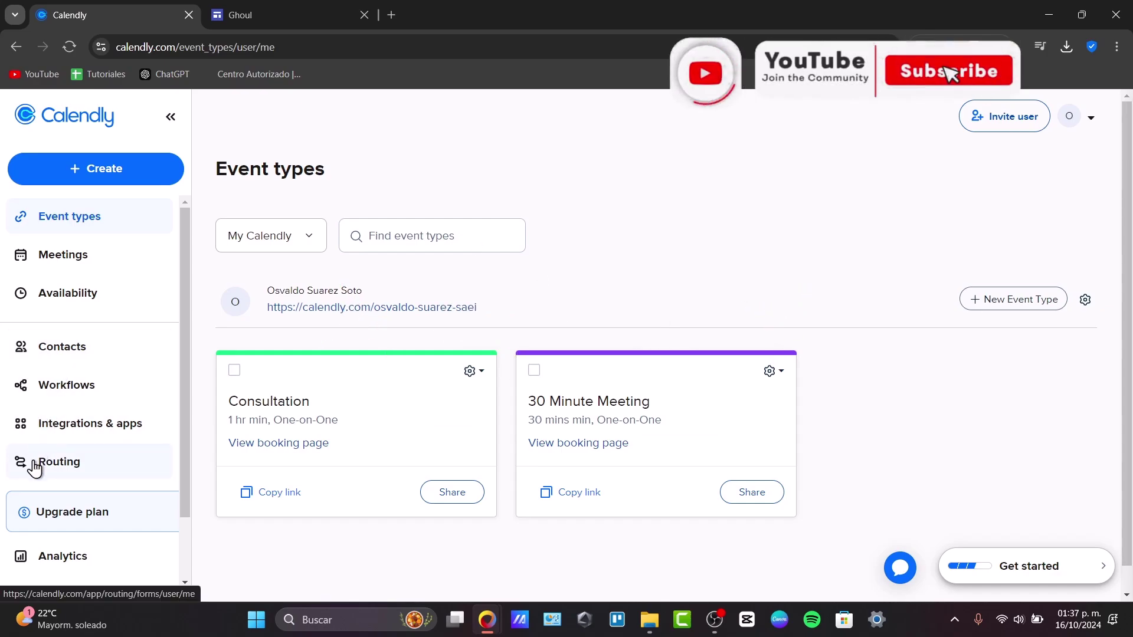
pyautogui.click(85, 297)
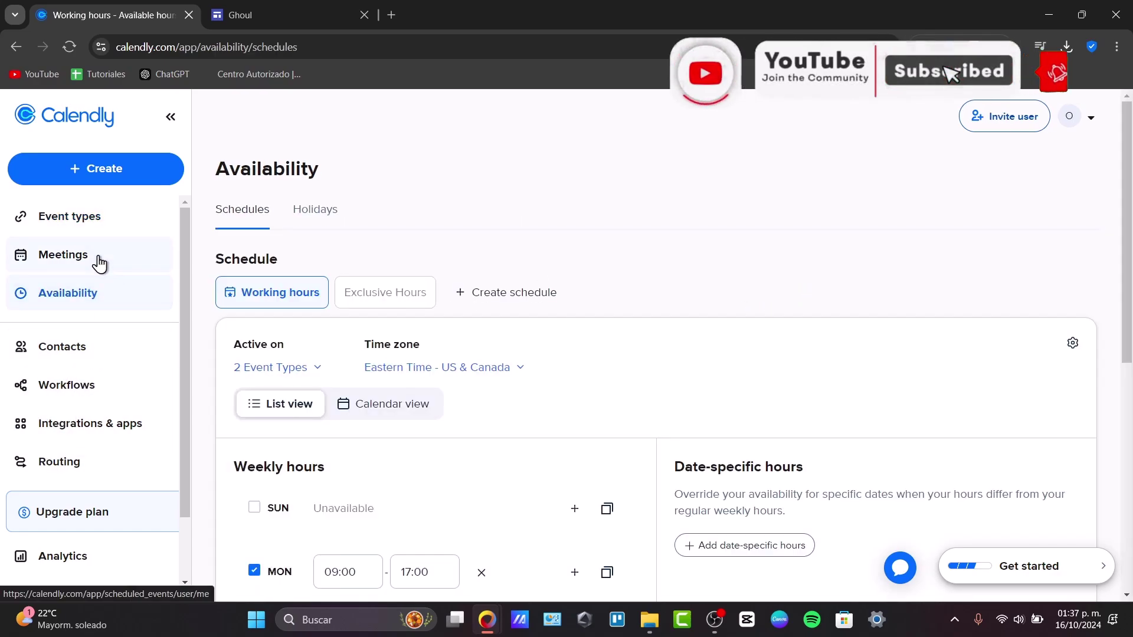
pyautogui.click(97, 261)
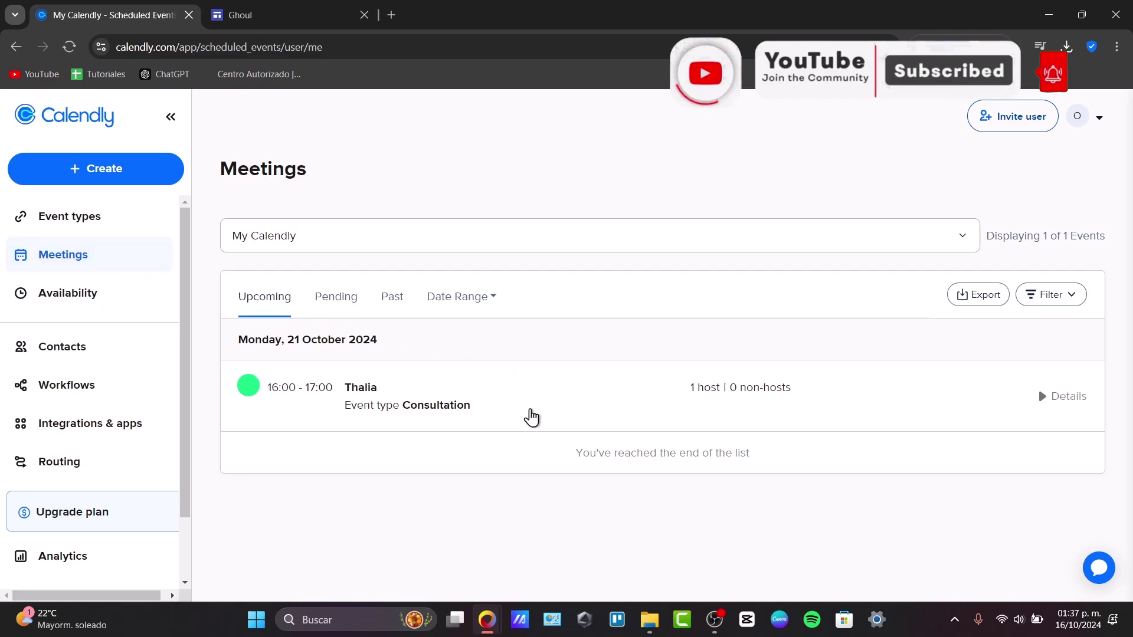